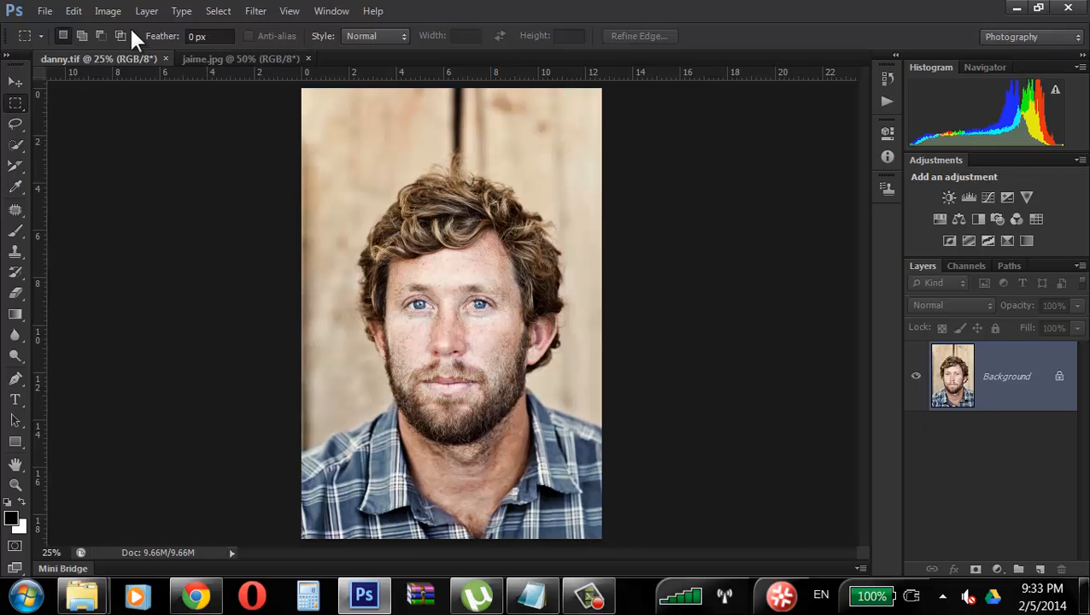
{"action": "left_click", "coordinate": [109, 11]}
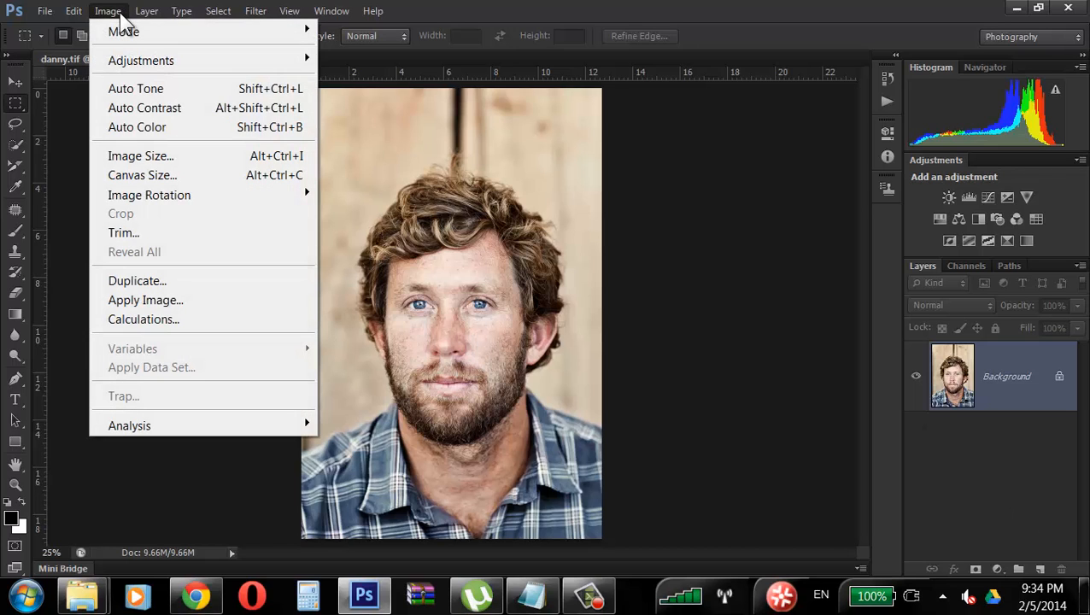
{"action": "mouse_move", "coordinate": [145, 56]}
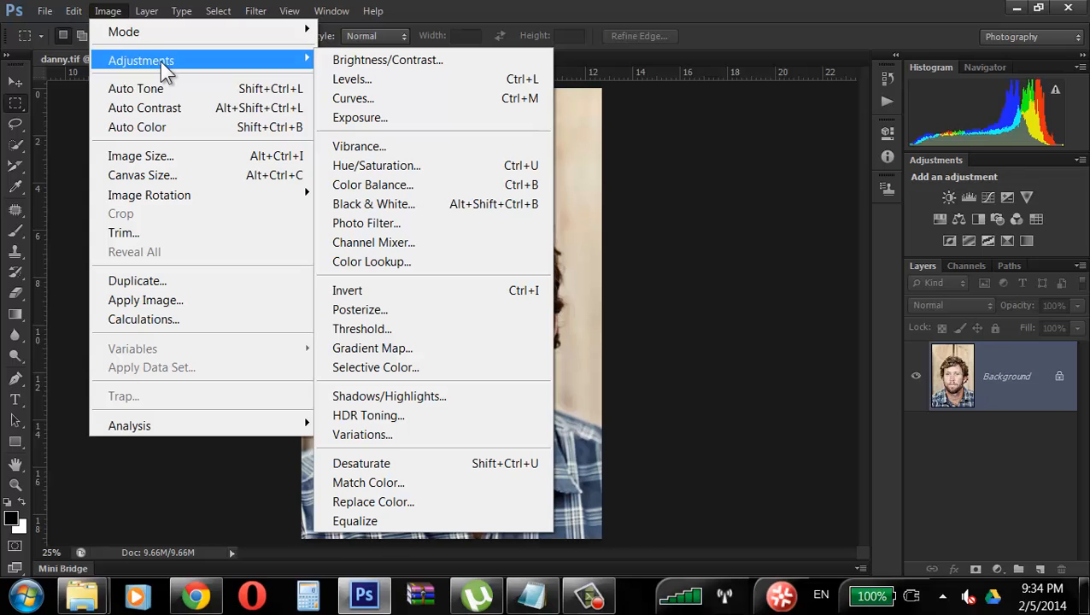
{"action": "left_click", "coordinate": [672, 4]}
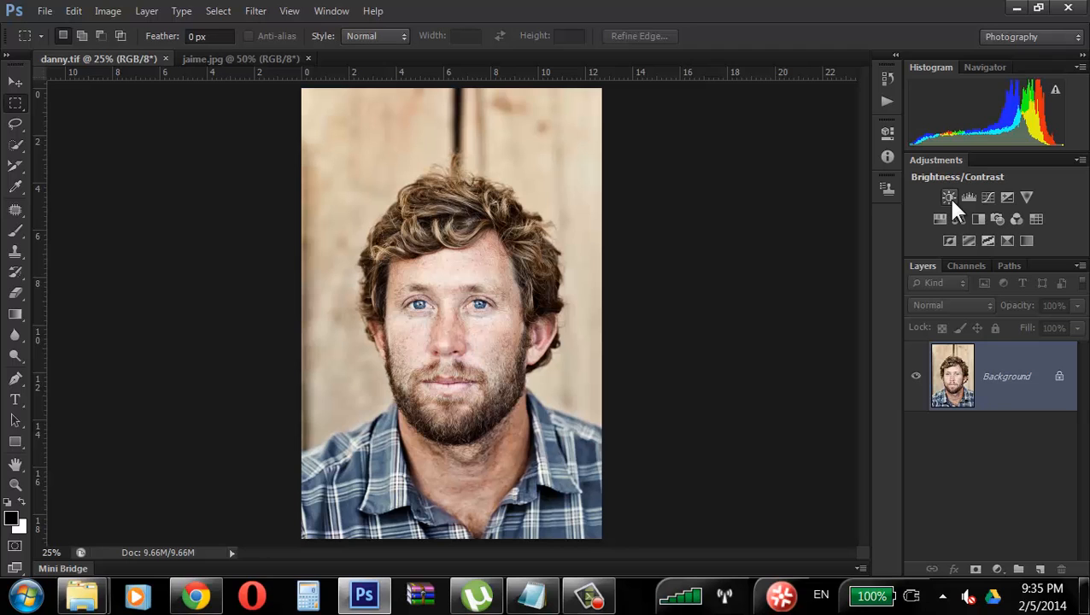
- Start the Windows Magnifier and enlarge the screen to 200%
{"action": "left_click", "coordinate": [30, 593]}
{"action": "left_click", "coordinate": [64, 366]}
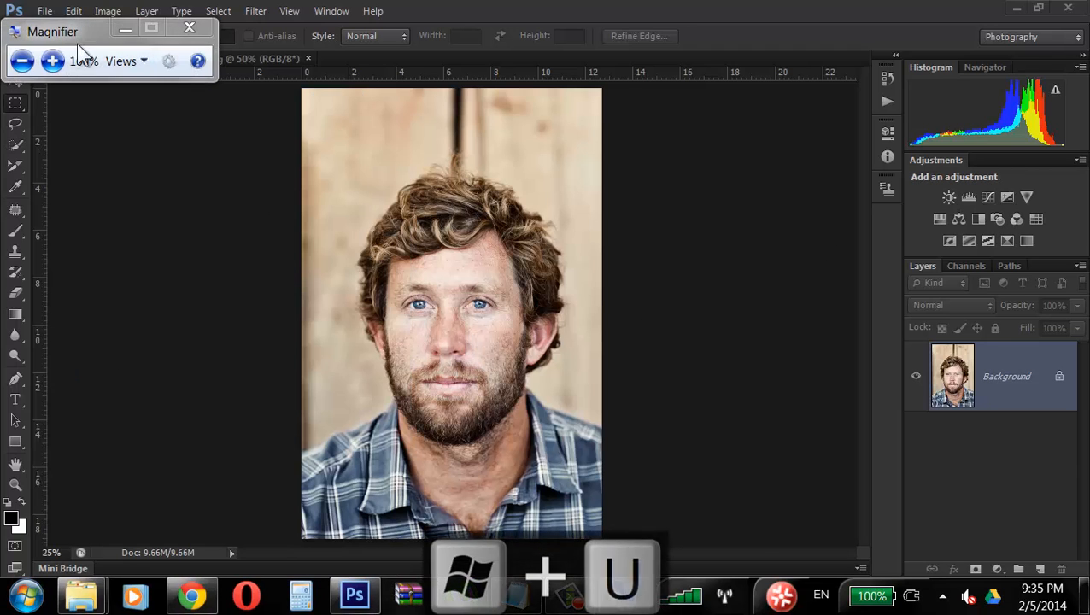
{"action": "left_click", "coordinate": [52, 58]}
{"action": "left_click", "coordinate": [54, 63]}
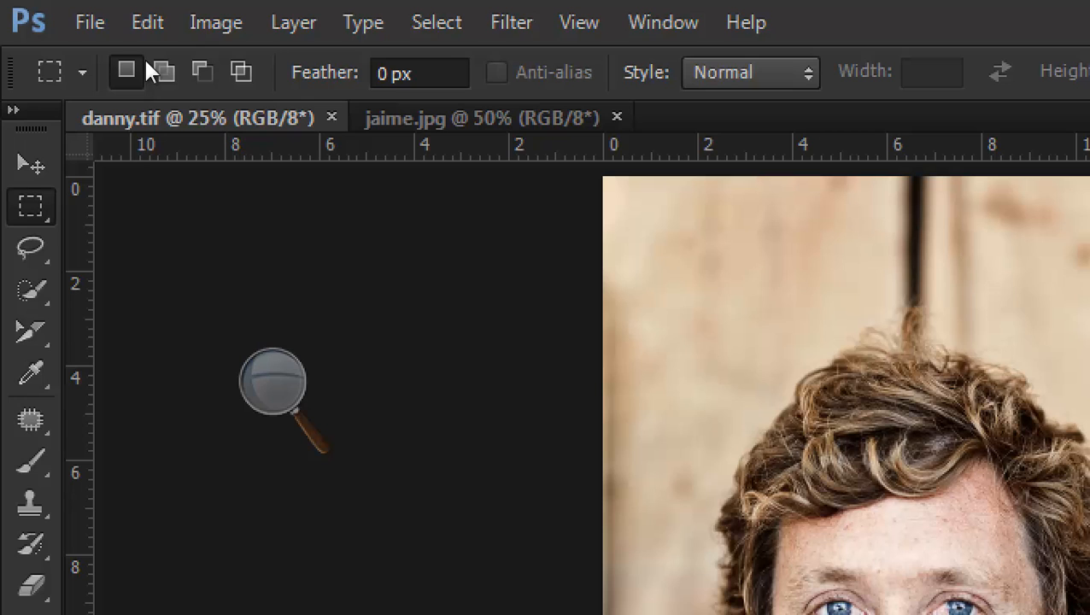
- Examine the available image modes, including Indexed Color, RGB Color, CMYK Color and Lab Color
{"action": "key", "text": "alt+i"}
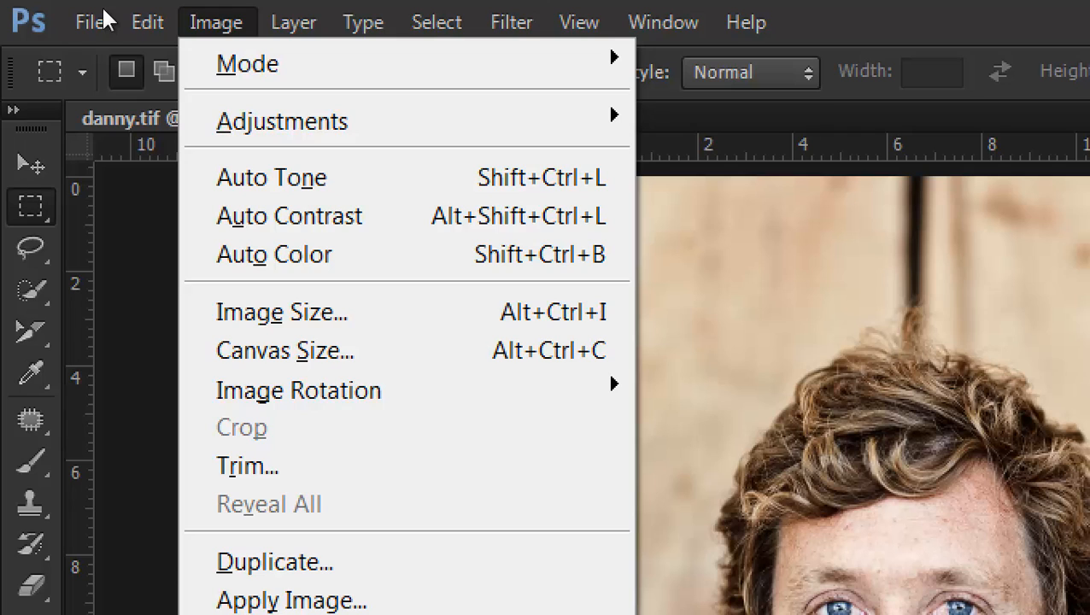
{"action": "key", "text": "Down"}
{"action": "key", "text": "Right"}
{"action": "key", "text": "Down"}
{"action": "key", "text": "Down"}
{"action": "key", "text": "Down"}
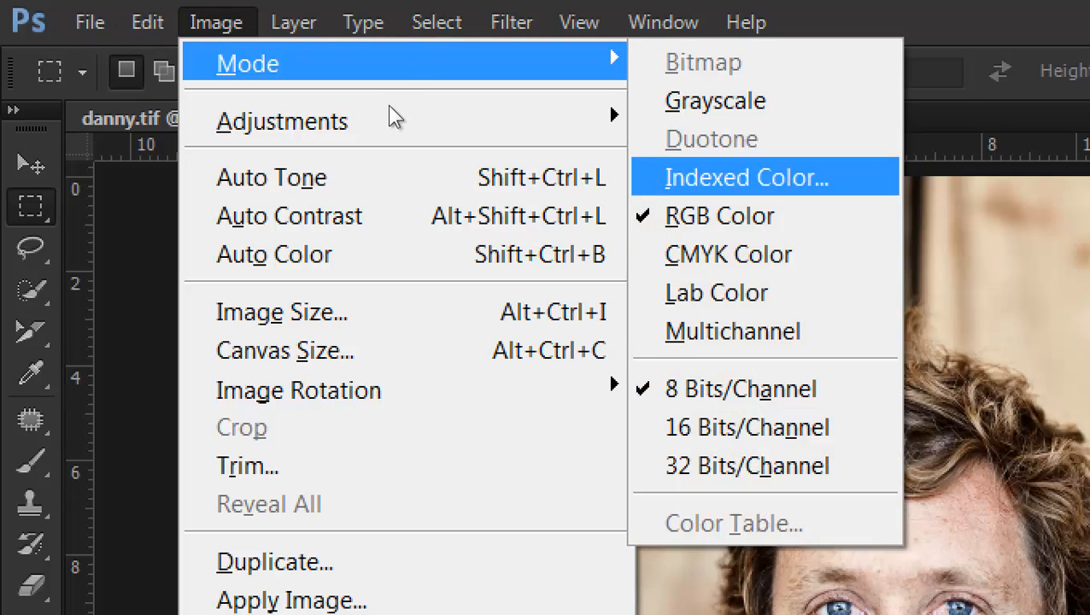
{"action": "key", "text": "Down"}
{"action": "key", "text": "Down"}
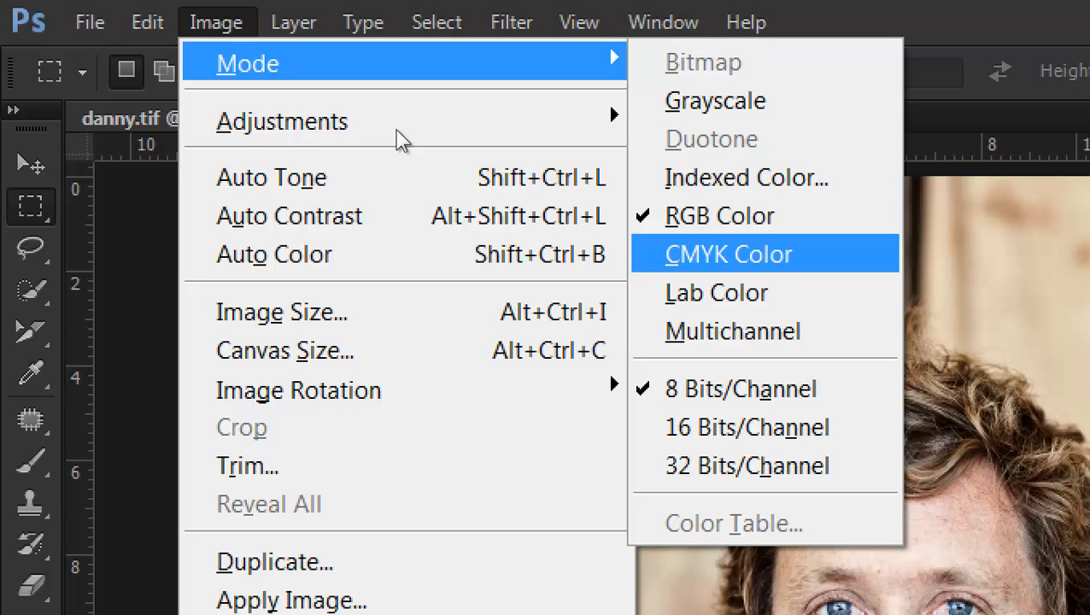
{"action": "key", "text": "Down"}
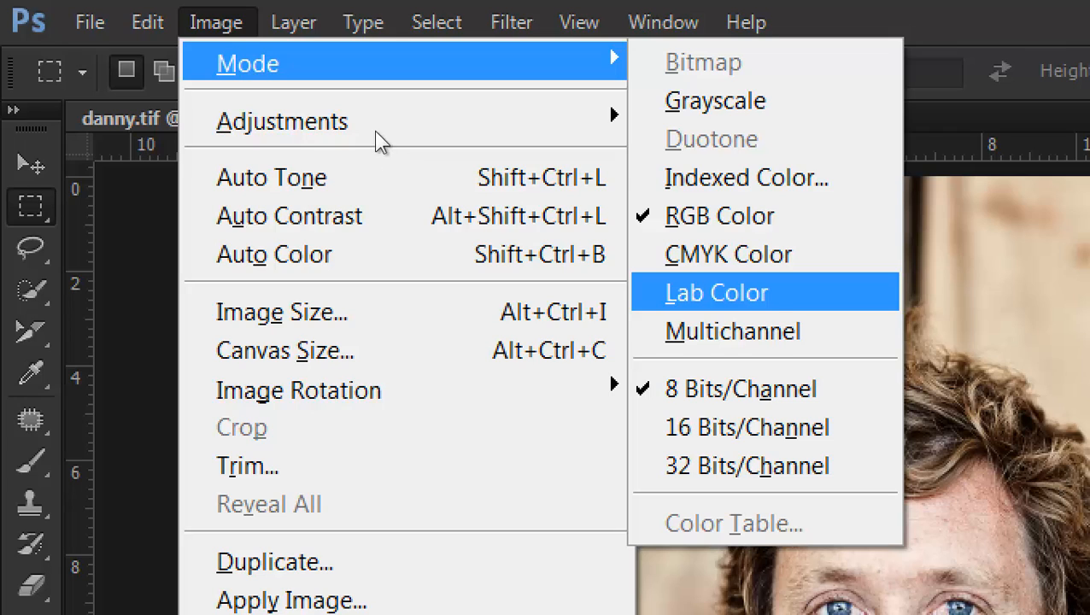
{"action": "key", "text": "Up"}
{"action": "key", "text": "Up"}
{"action": "key", "text": "Up"}
{"action": "key", "text": "Up"}
{"action": "key", "text": "Up"}
{"action": "key", "text": "Down"}
{"action": "key", "text": "Down"}
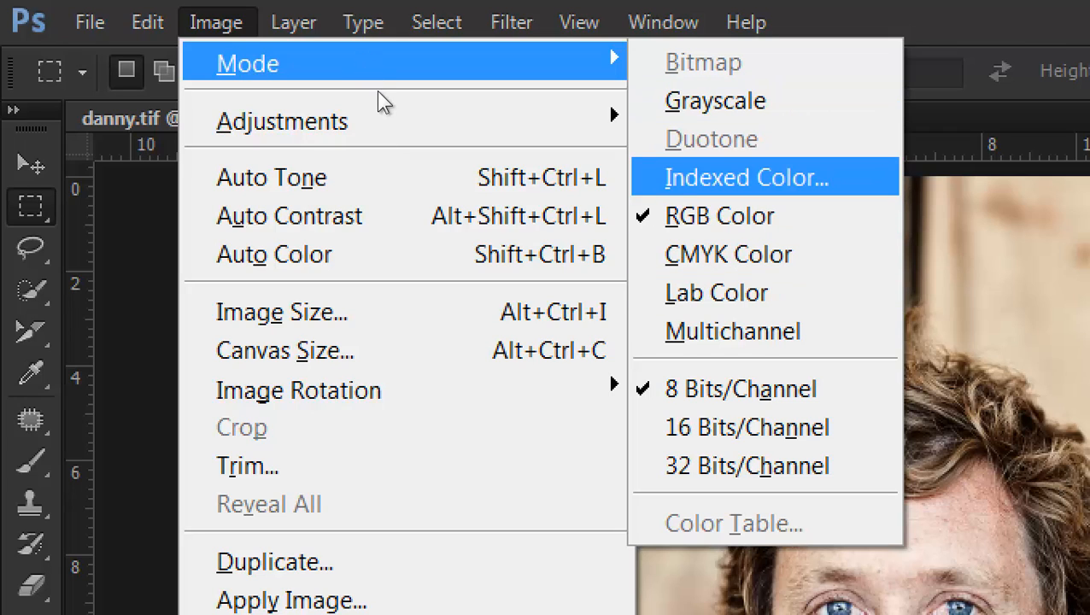
{"action": "key", "text": "Down"}
{"action": "key", "text": "Down"}
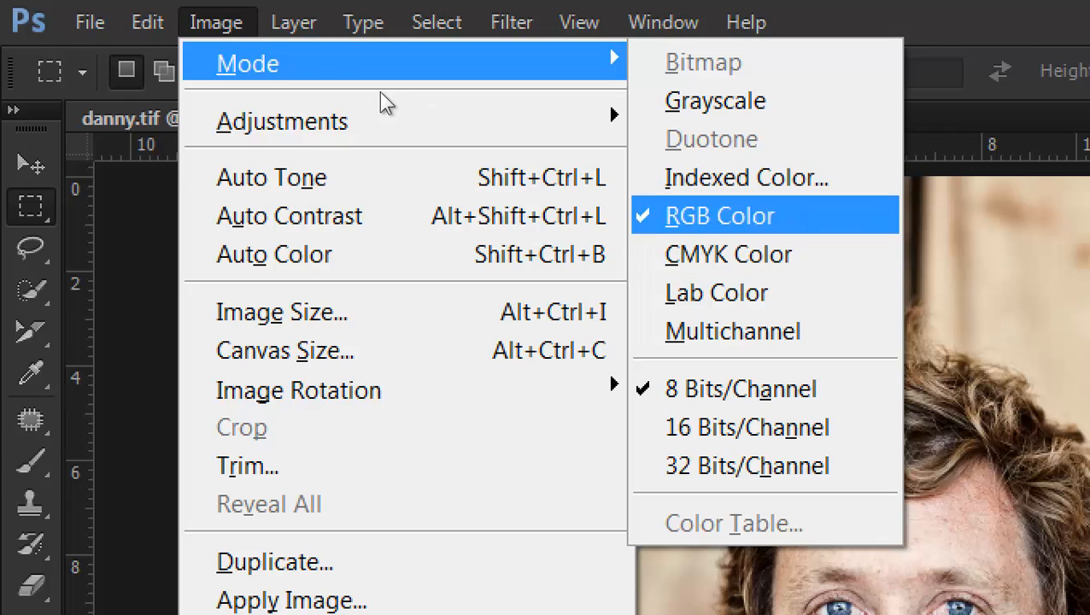
{"action": "key", "text": "Down"}
{"action": "key", "text": "Down"}
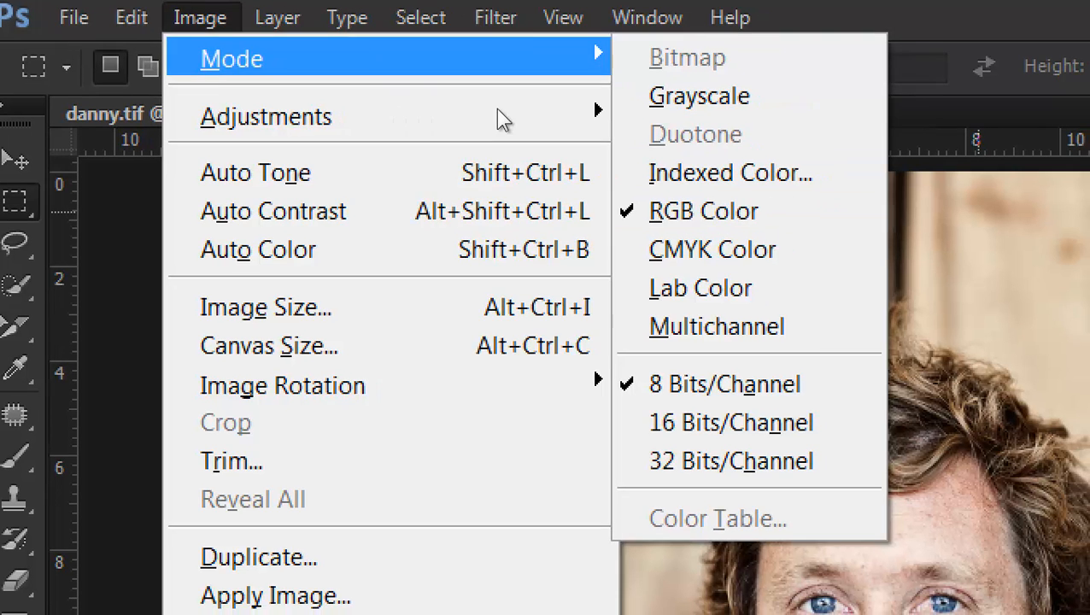
{"action": "key", "text": "Escape"}
- Return the Magnifier to 100% and close it
{"action": "left_click", "coordinate": [158, 200]}
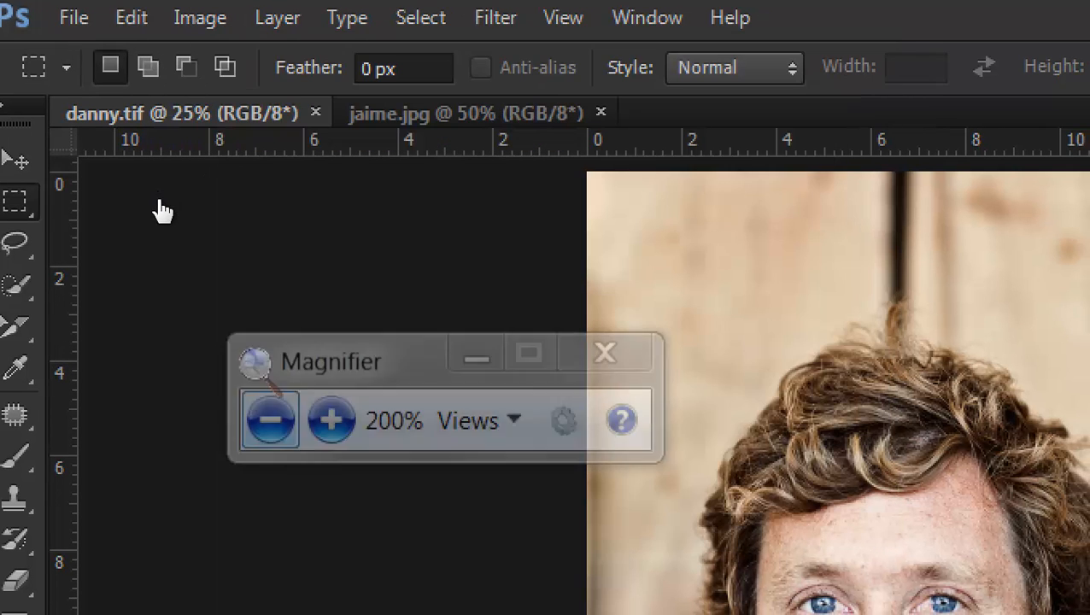
{"action": "left_click", "coordinate": [152, 208]}
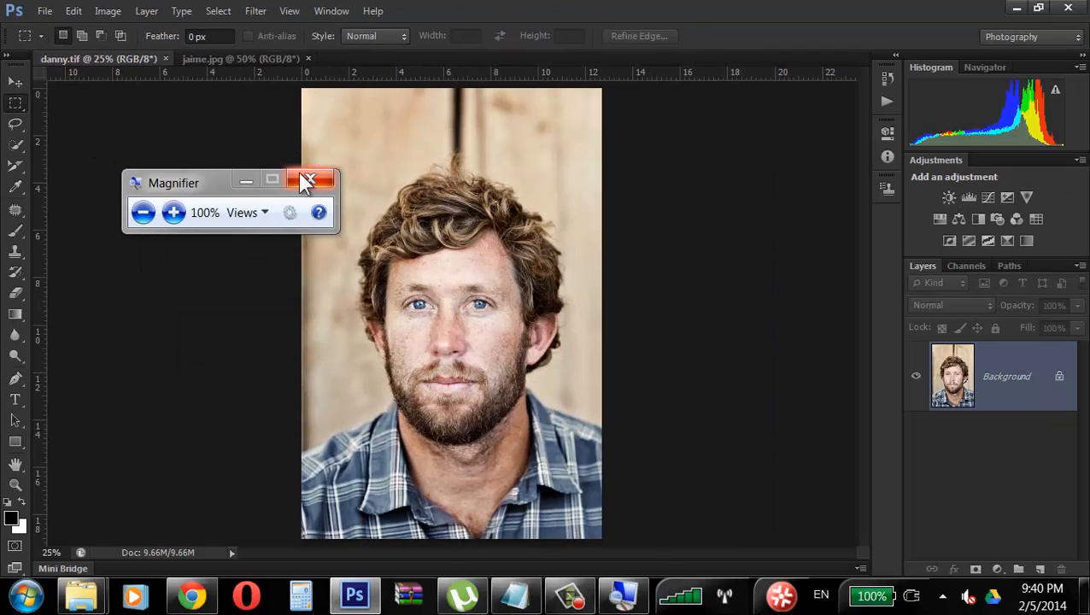
{"action": "left_click", "coordinate": [308, 182]}
{"action": "key", "text": "super+u"}
{"action": "left_click", "coordinate": [113, 13]}
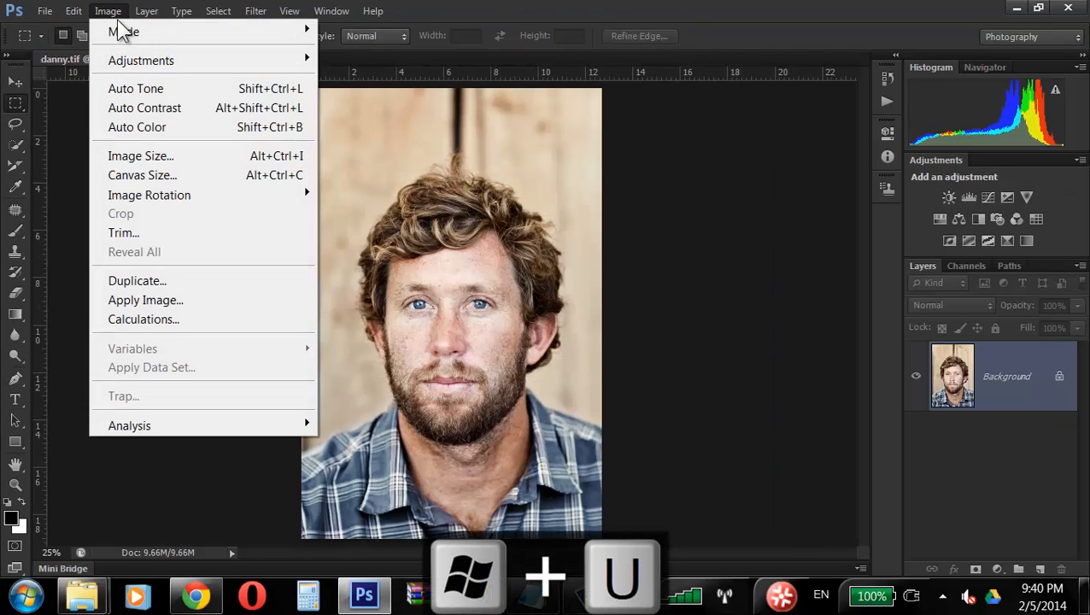
{"action": "mouse_move", "coordinate": [141, 58]}
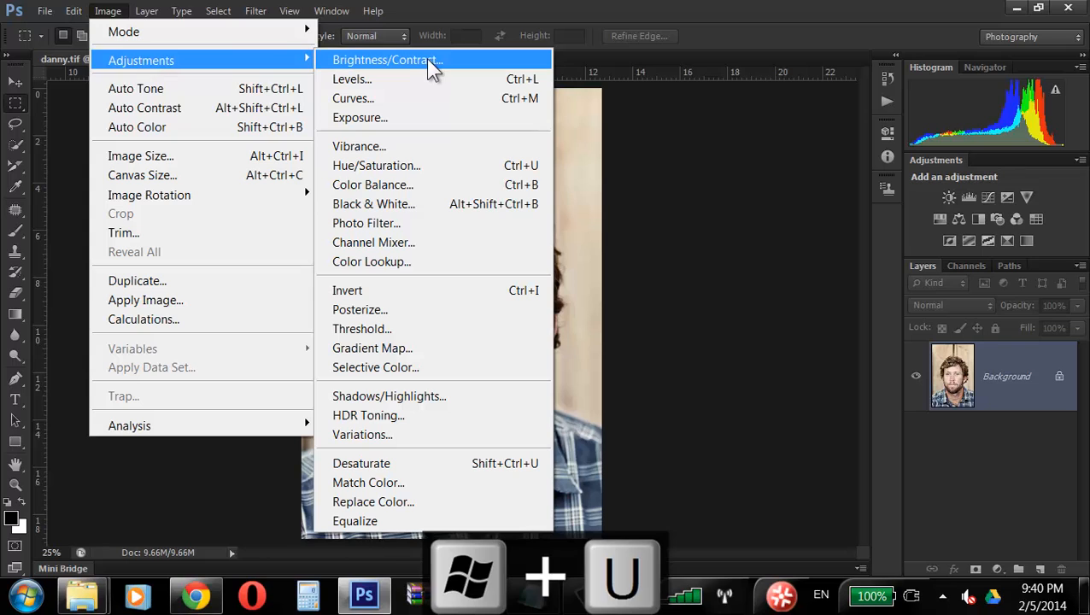
{"action": "left_click", "coordinate": [476, 12]}
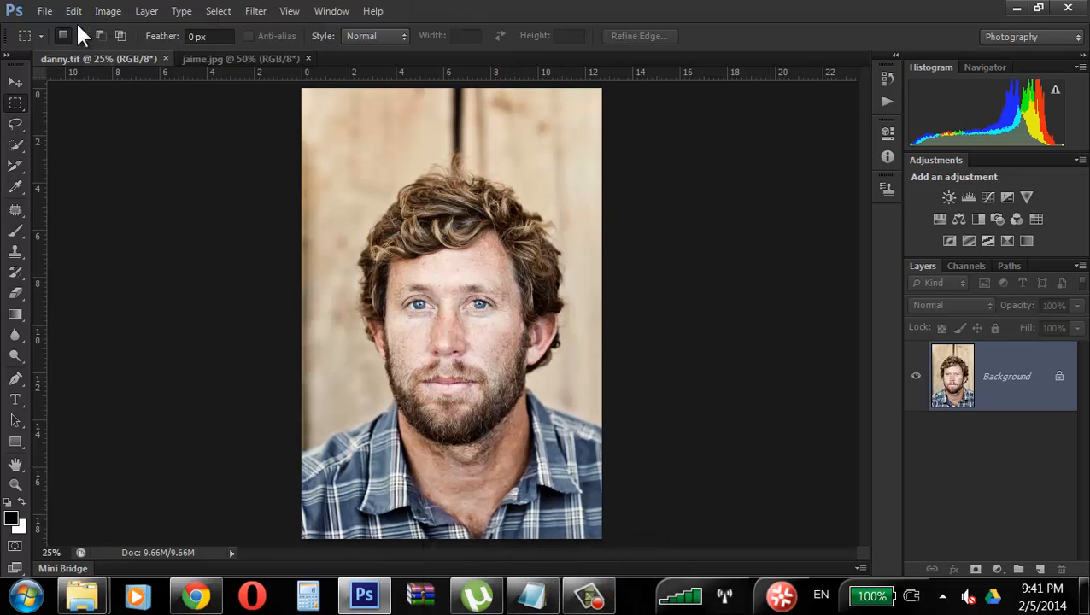
{"action": "left_click", "coordinate": [115, 13]}
{"action": "mouse_move", "coordinate": [126, 59]}
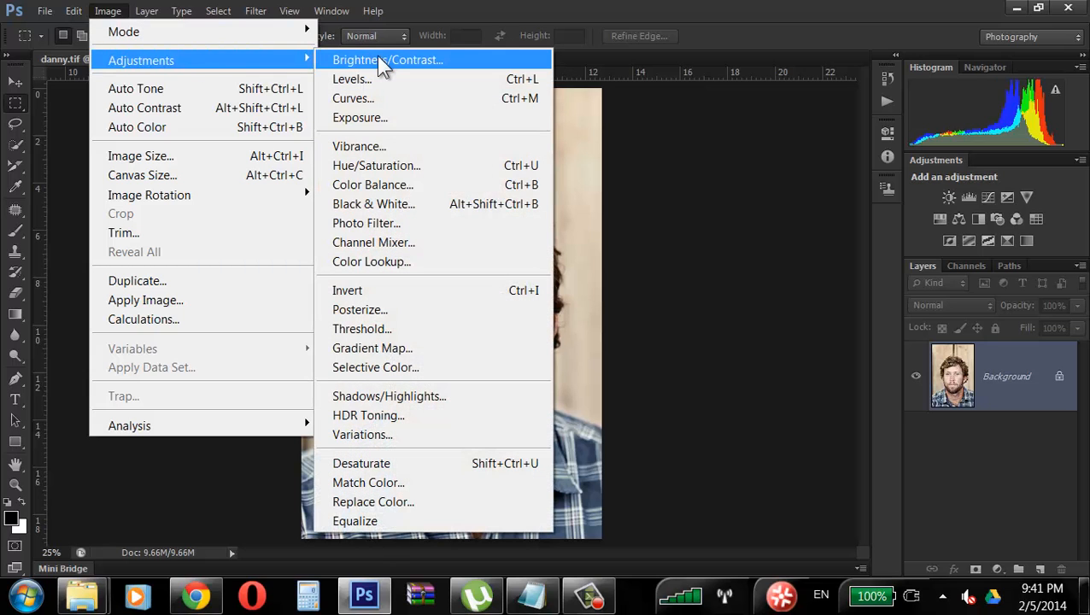
{"action": "left_click", "coordinate": [378, 60]}
{"action": "left_click_drag", "start_coordinate": [518, 171], "coordinate": [675, 126]}
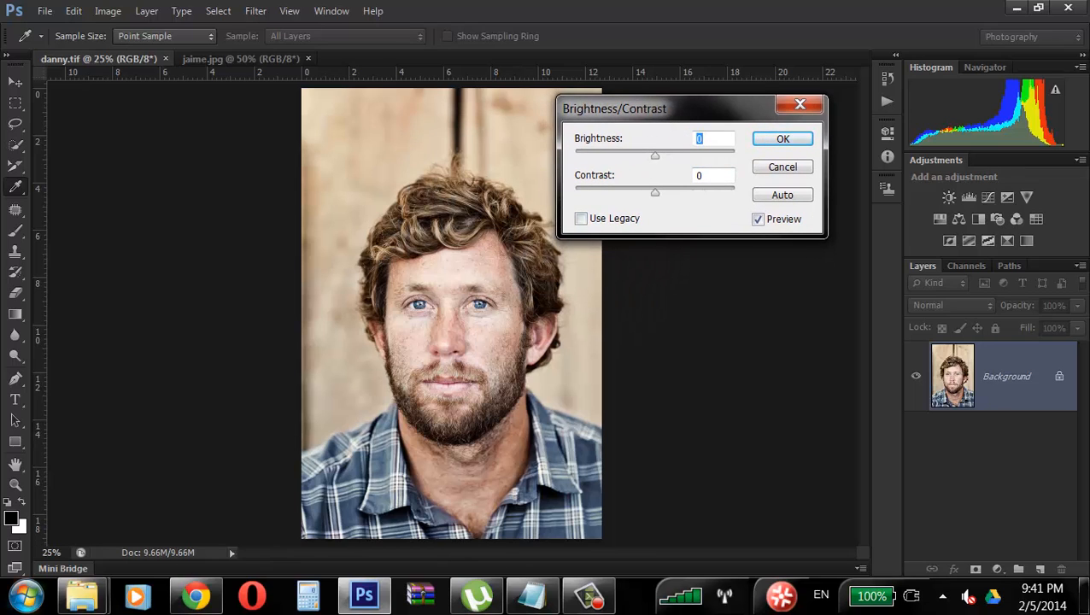
{"action": "left_click", "coordinate": [25, 598]}
{"action": "left_click", "coordinate": [73, 366]}
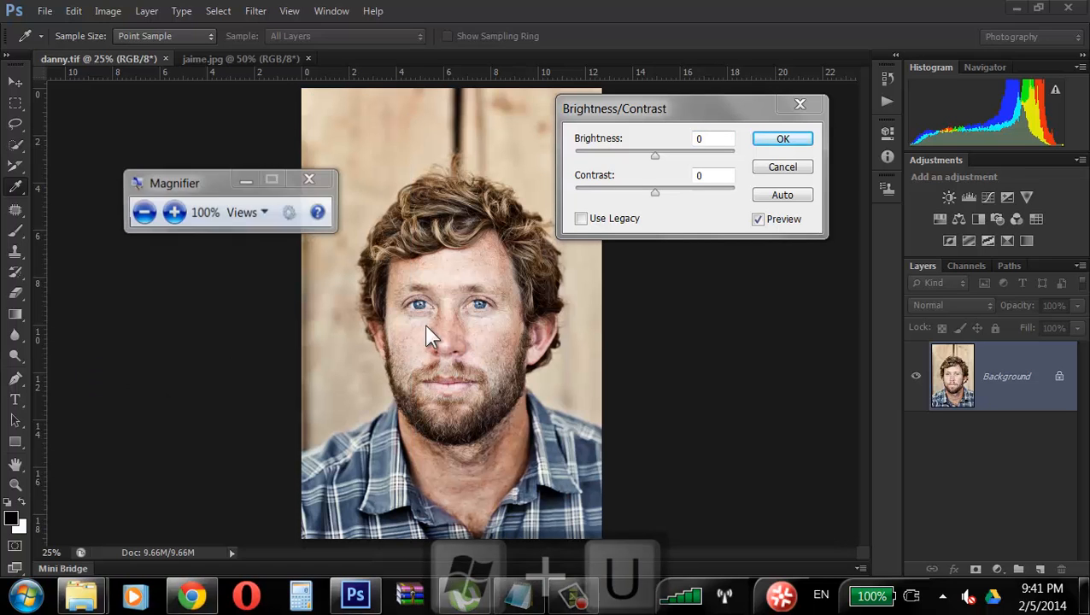
{"action": "left_click", "coordinate": [174, 212]}
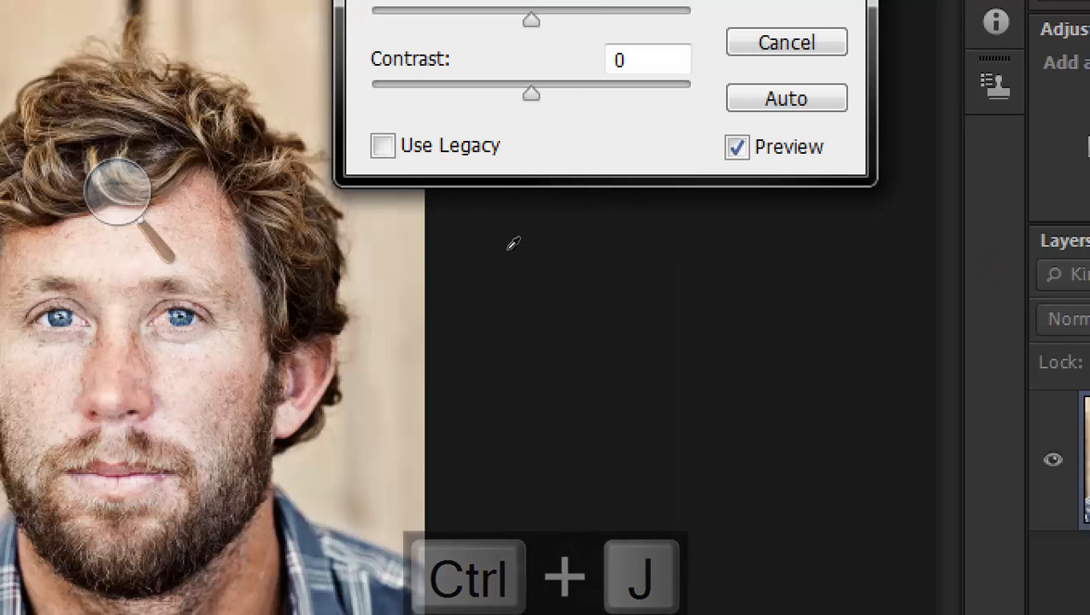
{"action": "left_click", "coordinate": [444, 254]}
{"action": "key", "text": "super+minus"}
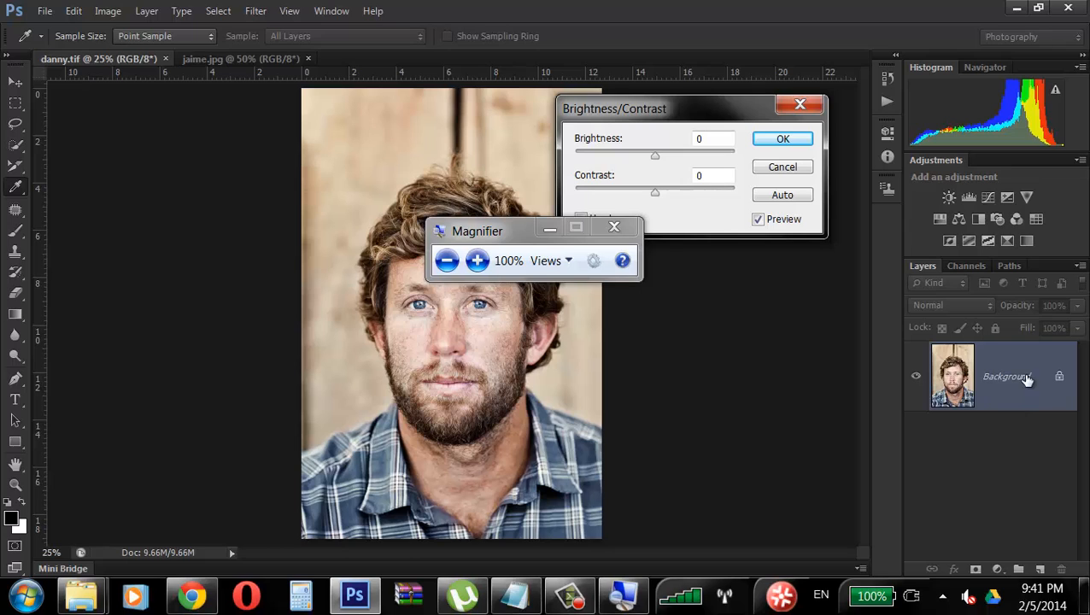
{"action": "key", "text": "ctrl+j"}
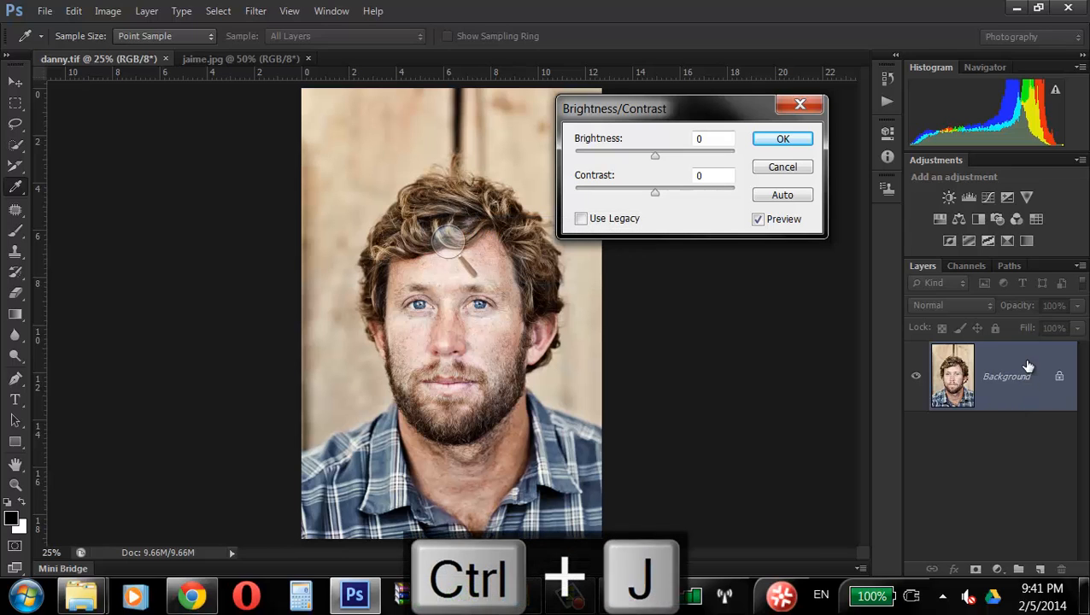
{"action": "left_click", "coordinate": [793, 167]}
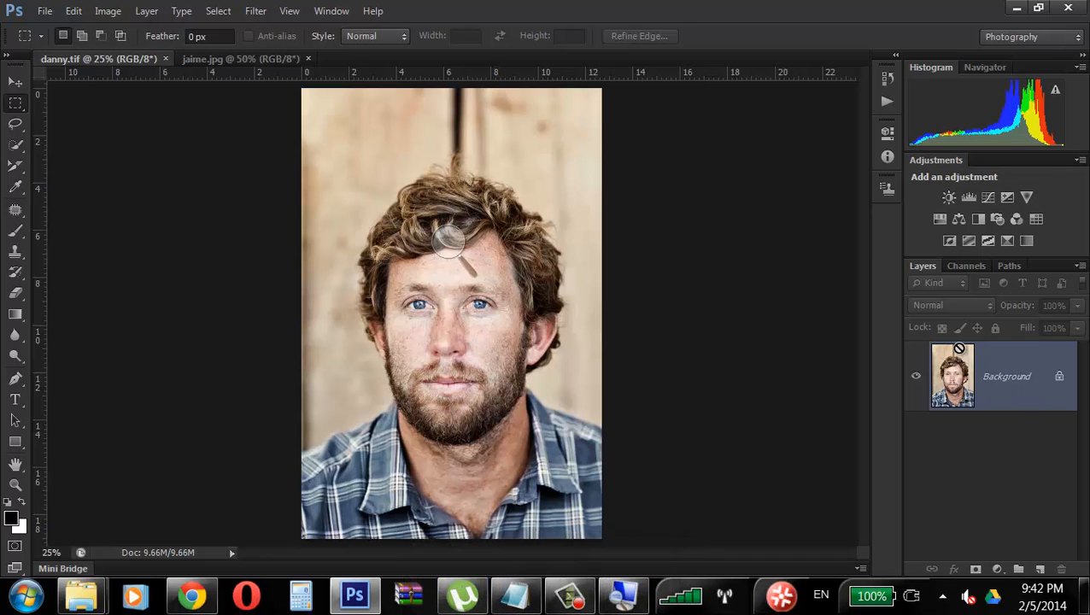
- Duplicate the Background layer and rename the copy foto
{"action": "key", "text": "ctrl+j"}
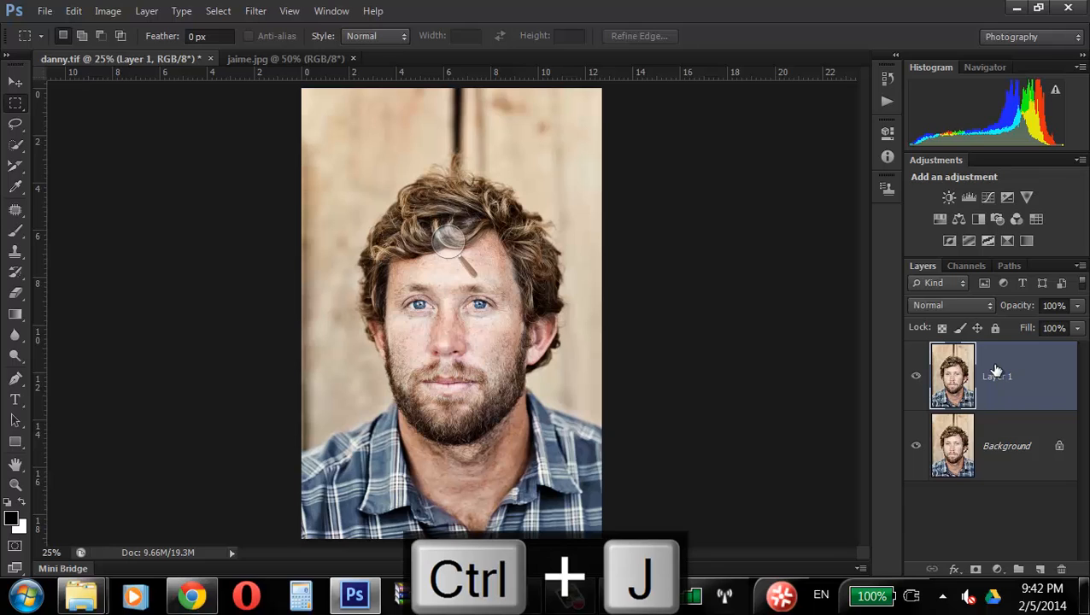
{"action": "left_click", "coordinate": [996, 417]}
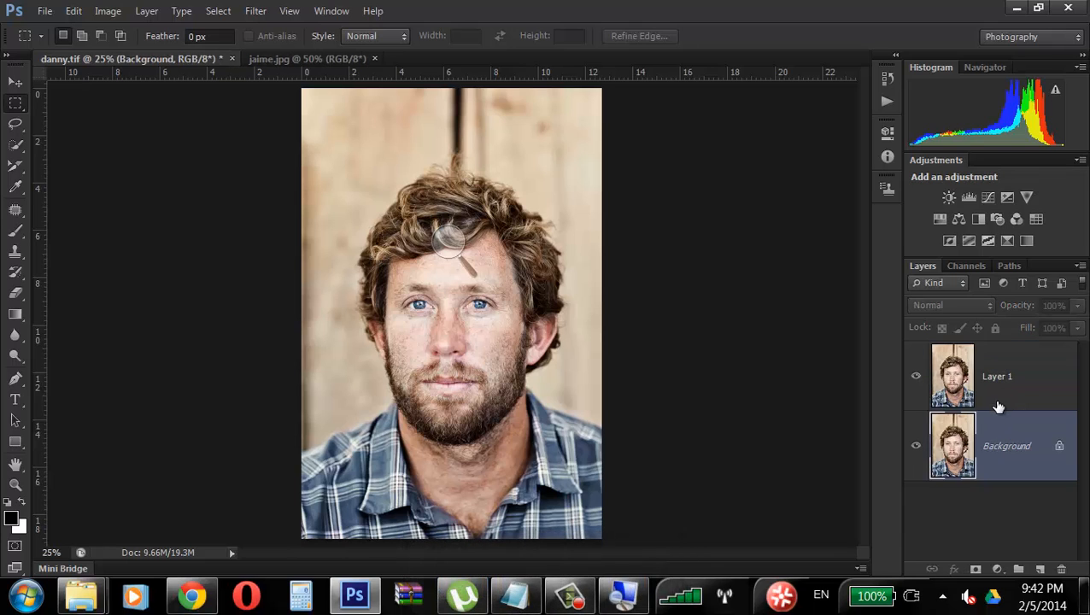
{"action": "left_click", "coordinate": [999, 404]}
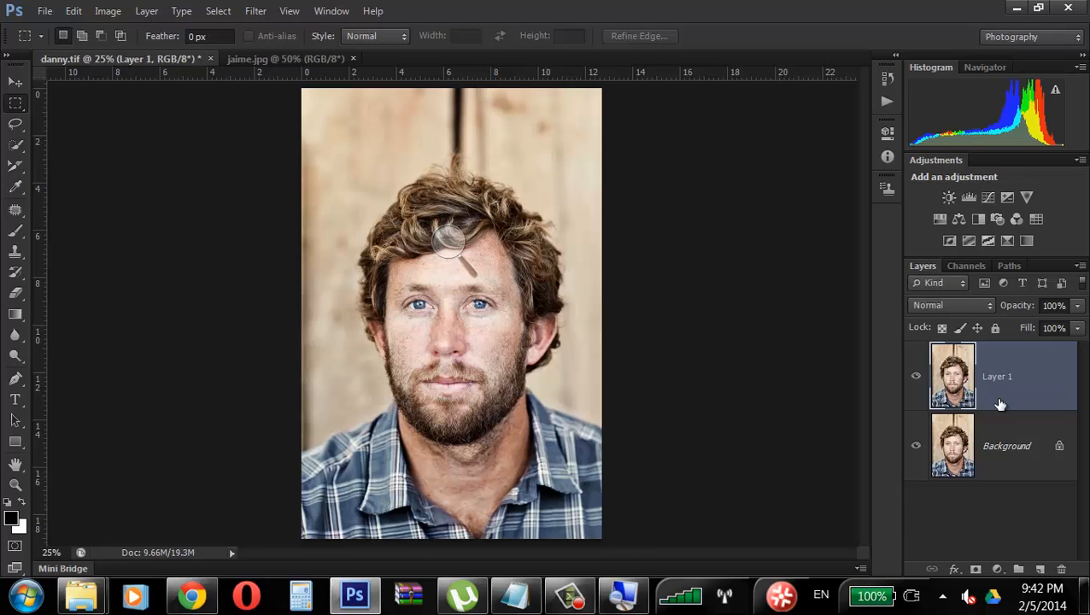
{"action": "left_click", "coordinate": [1008, 439]}
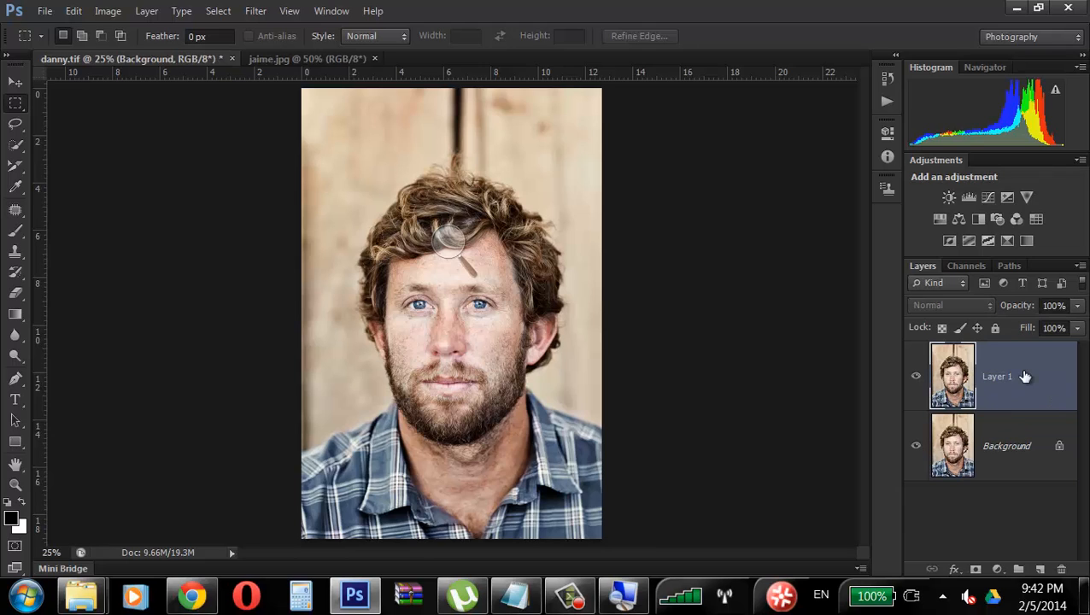
{"action": "left_click", "coordinate": [1012, 378]}
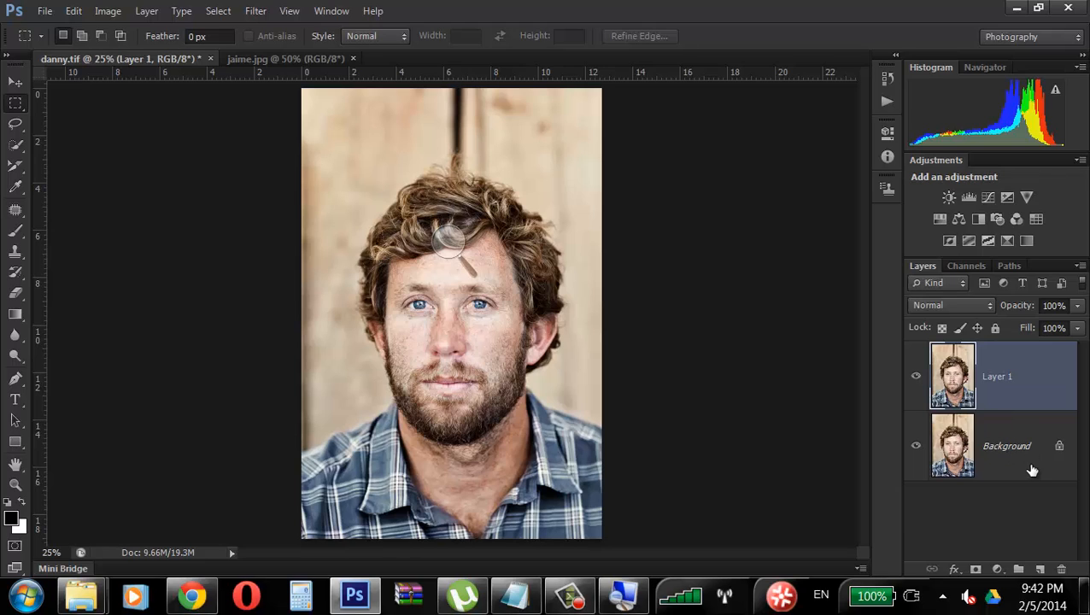
{"action": "double_click", "coordinate": [995, 376]}
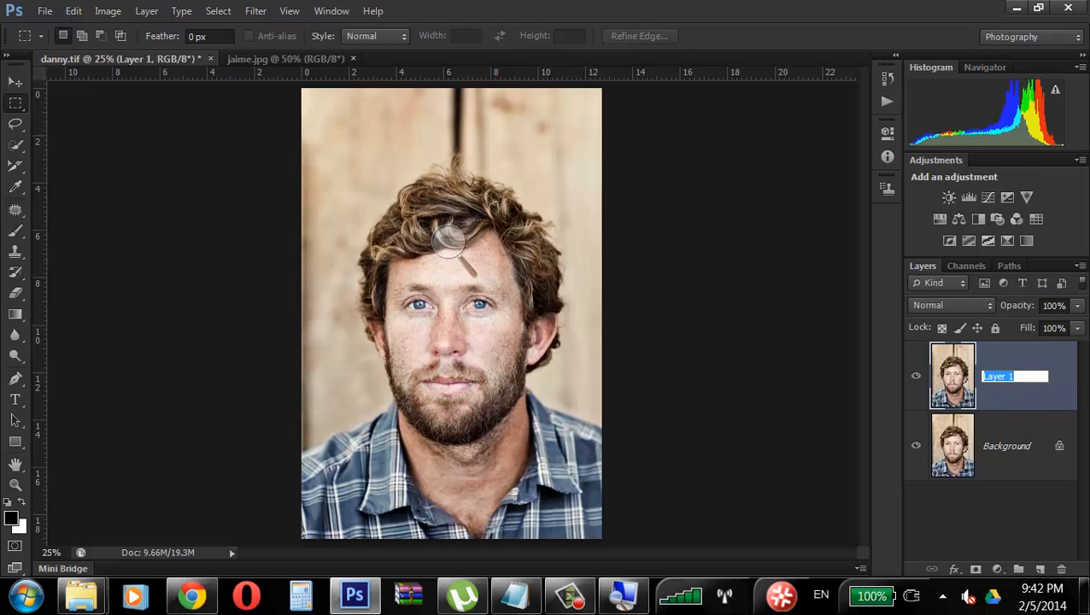
{"action": "type", "text": "foto"}
{"action": "key", "text": "Return"}
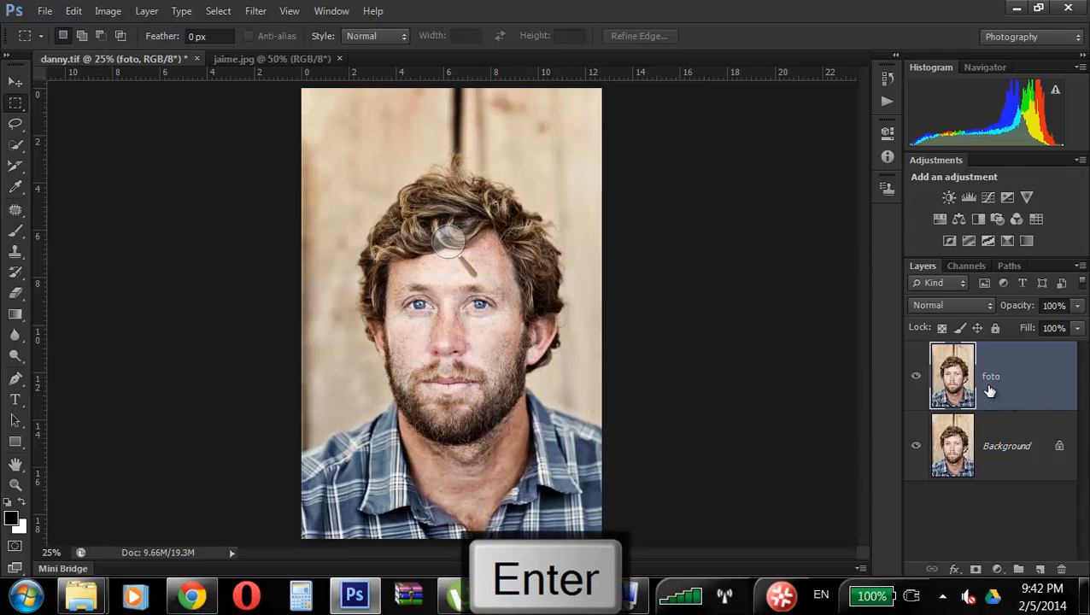
- Try a brightness of 21 and a contrast of -21 on the foto layer with the Brightness/Contrast adjustment
{"action": "left_click", "coordinate": [995, 452]}
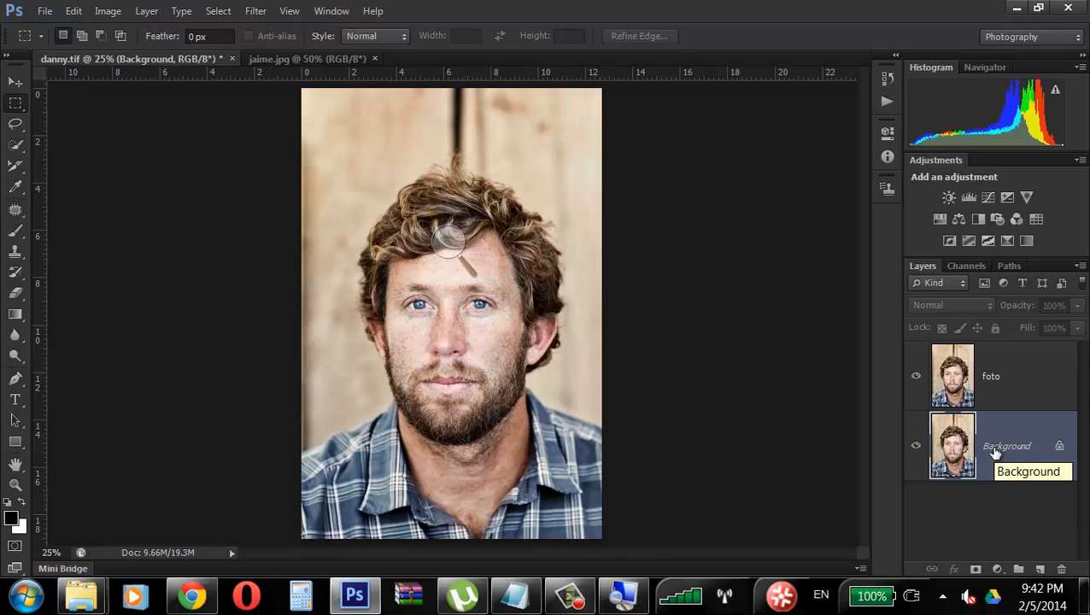
{"action": "left_click", "coordinate": [1040, 405]}
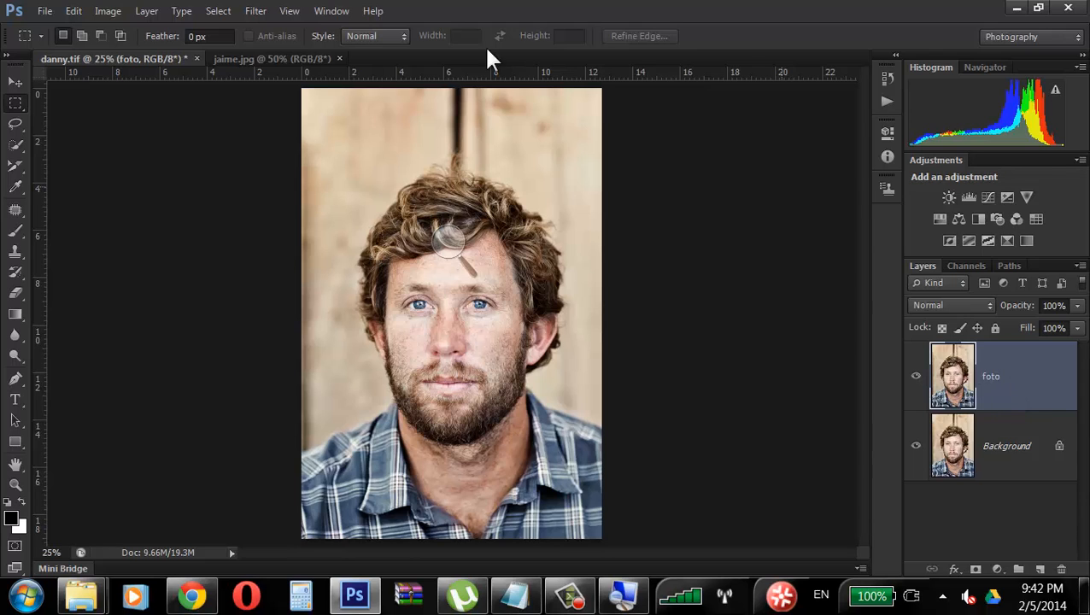
{"action": "left_click", "coordinate": [110, 11]}
{"action": "mouse_move", "coordinate": [204, 64]}
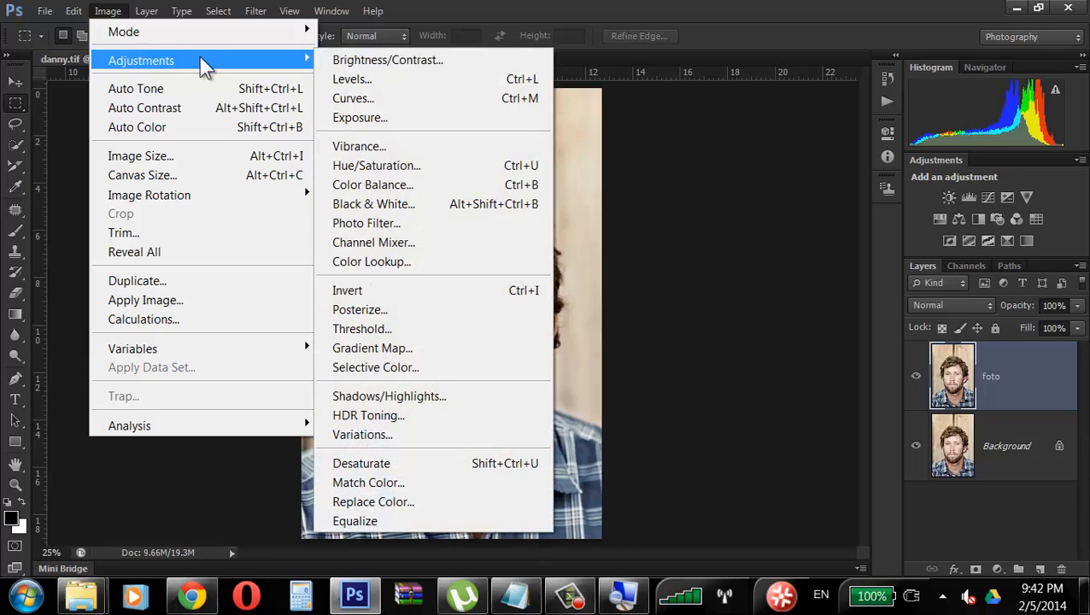
{"action": "left_click", "coordinate": [341, 62]}
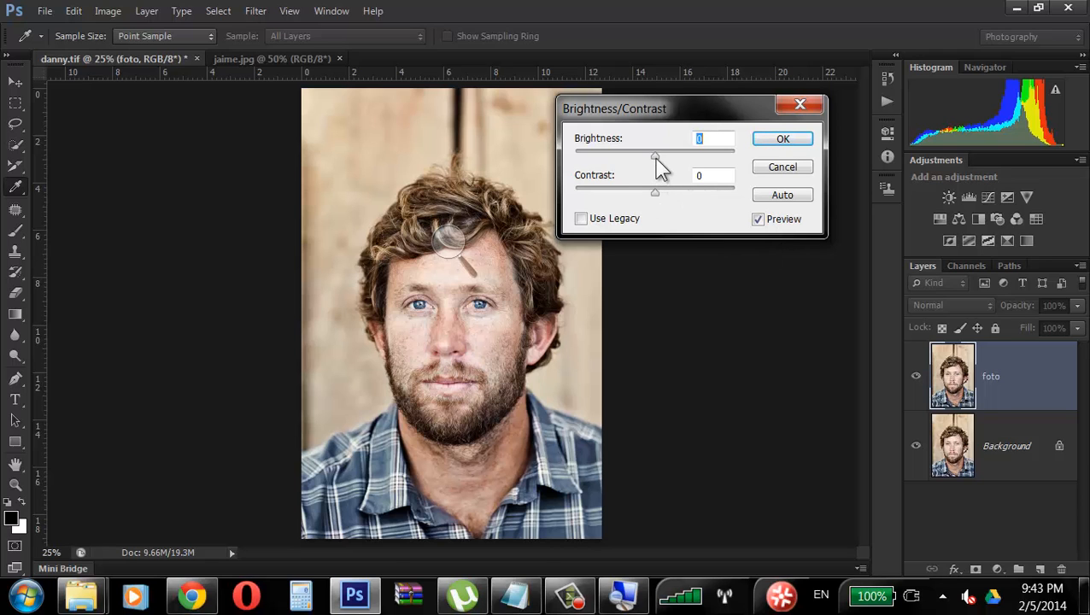
{"action": "left_click_drag", "start_coordinate": [656, 157], "coordinate": [696, 159]}
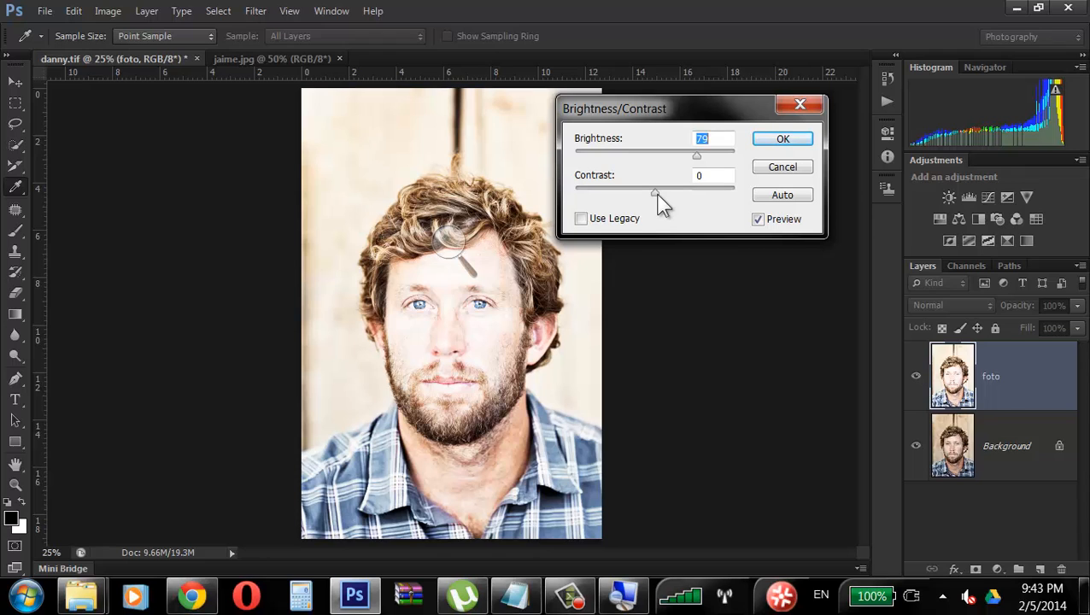
{"action": "left_click_drag", "start_coordinate": [657, 193], "coordinate": [589, 192]}
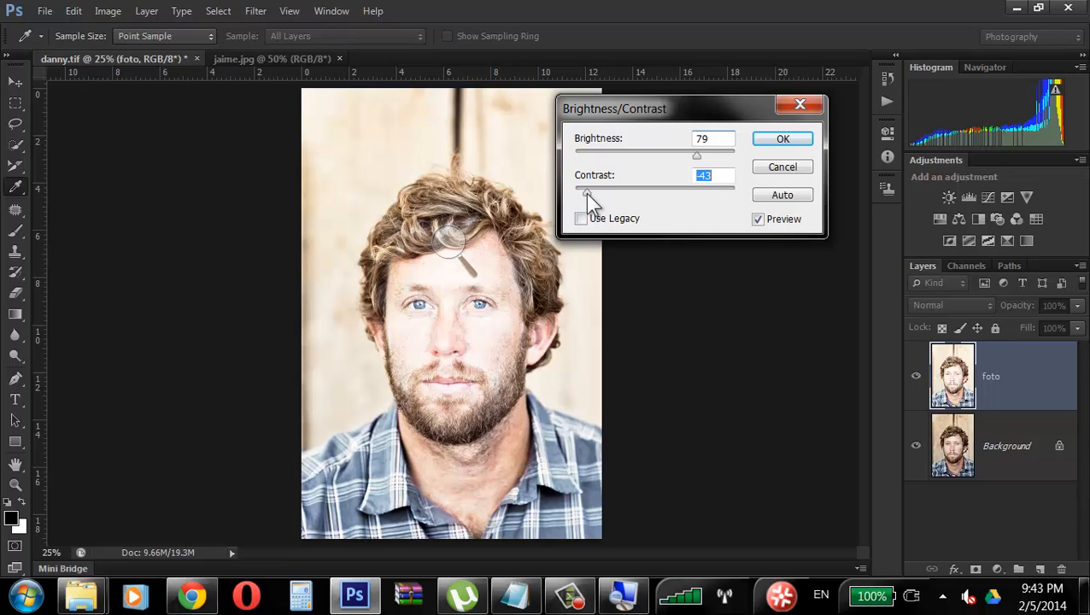
{"action": "mouse_move", "coordinate": [585, 192]}
{"action": "left_mouse_down"}
{"action": "mouse_move", "coordinate": [730, 196]}
{"action": "mouse_move", "coordinate": [597, 193]}
{"action": "left_mouse_up"}
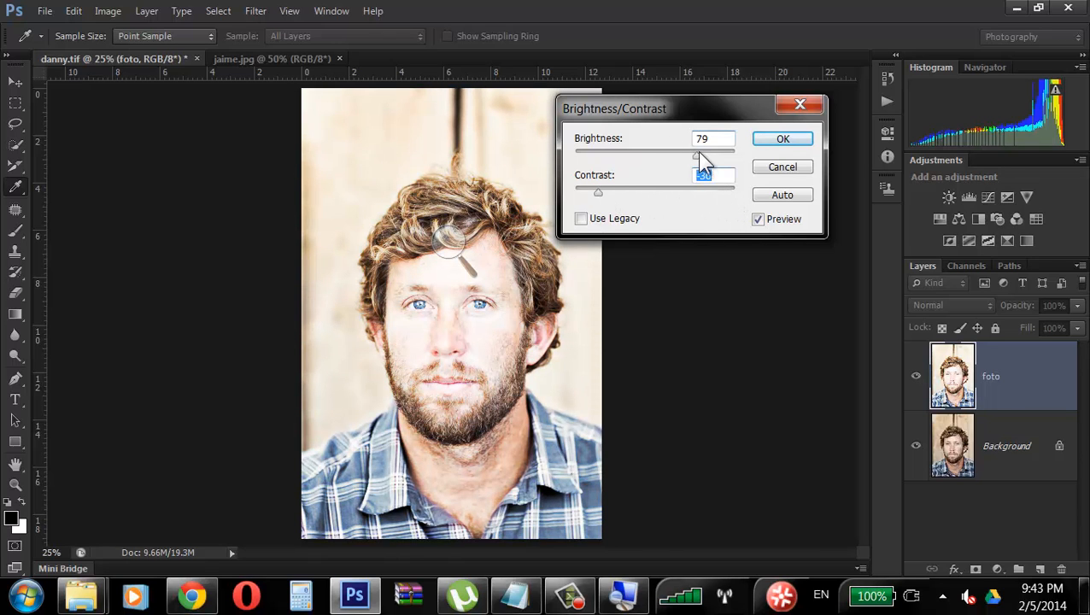
{"action": "left_click_drag", "start_coordinate": [696, 150], "coordinate": [672, 157]}
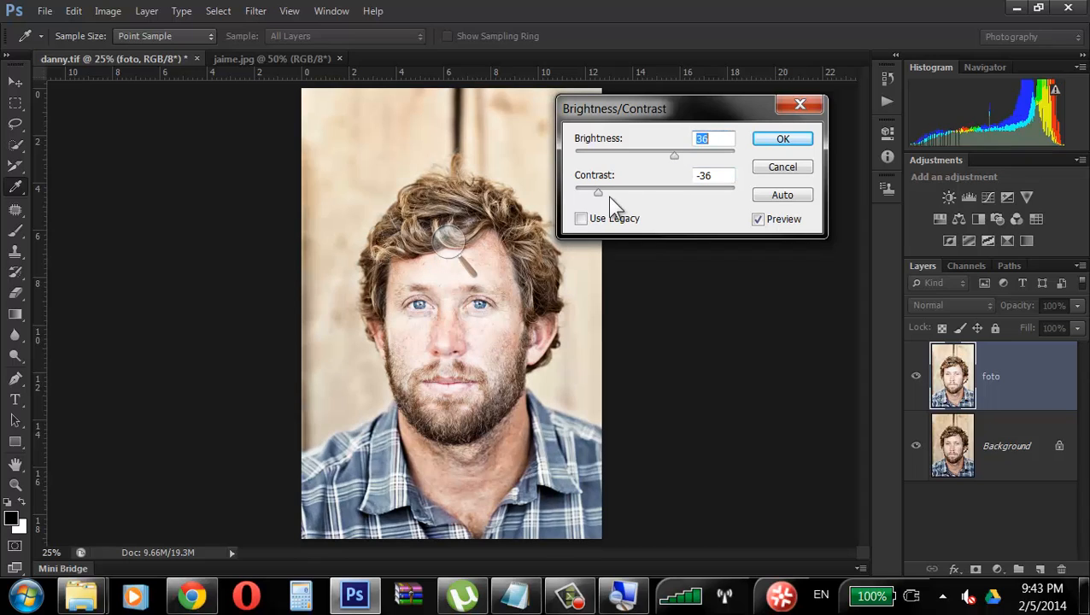
{"action": "left_click_drag", "start_coordinate": [602, 193], "coordinate": [622, 193]}
{"action": "left_click_drag", "start_coordinate": [676, 157], "coordinate": [661, 157]}
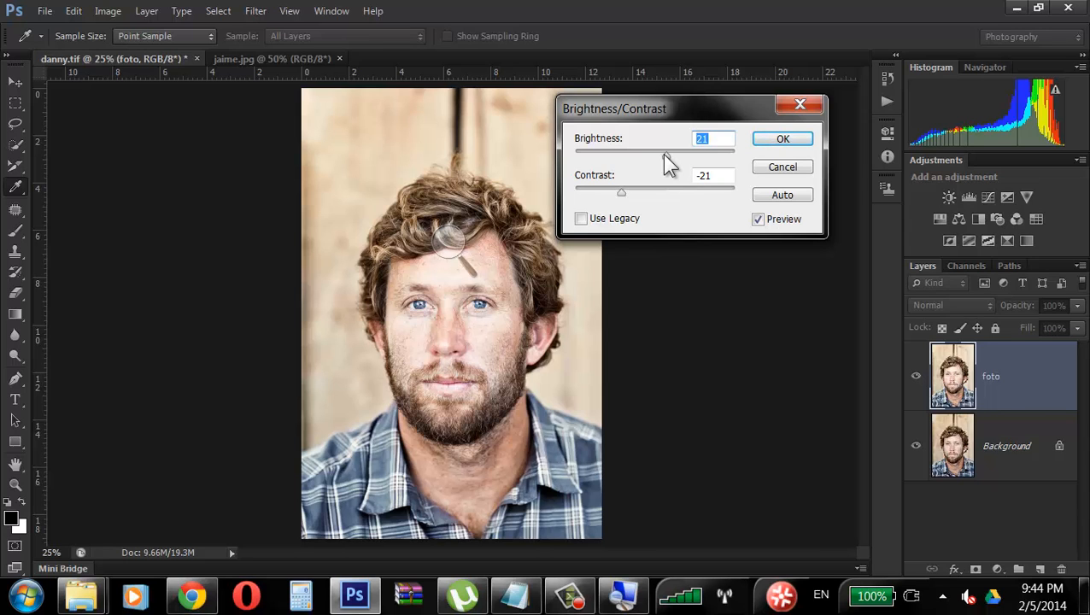
- Set the foto layer's brightness to 38 and contrast to 24, and apply the adjustment
{"action": "left_click_drag", "start_coordinate": [663, 155], "coordinate": [704, 157]}
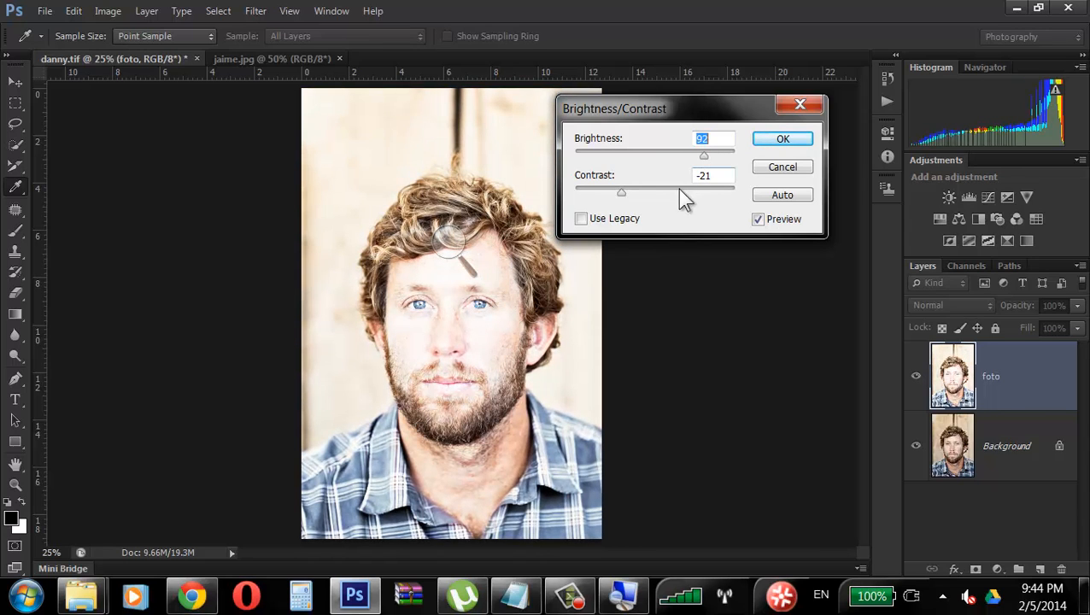
{"action": "left_click", "coordinate": [620, 191]}
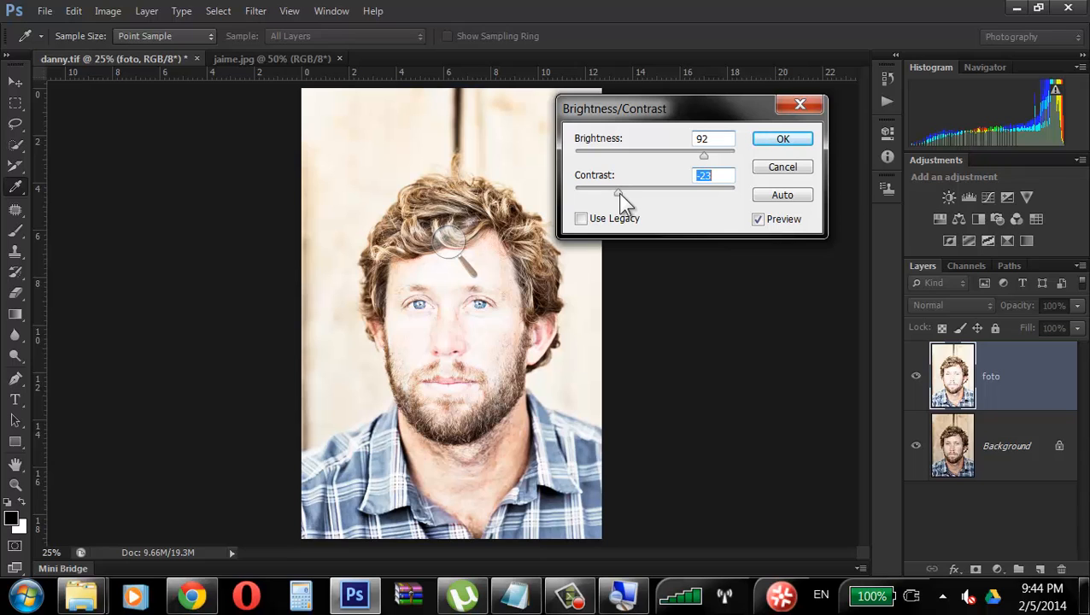
{"action": "left_click_drag", "start_coordinate": [618, 193], "coordinate": [674, 193]}
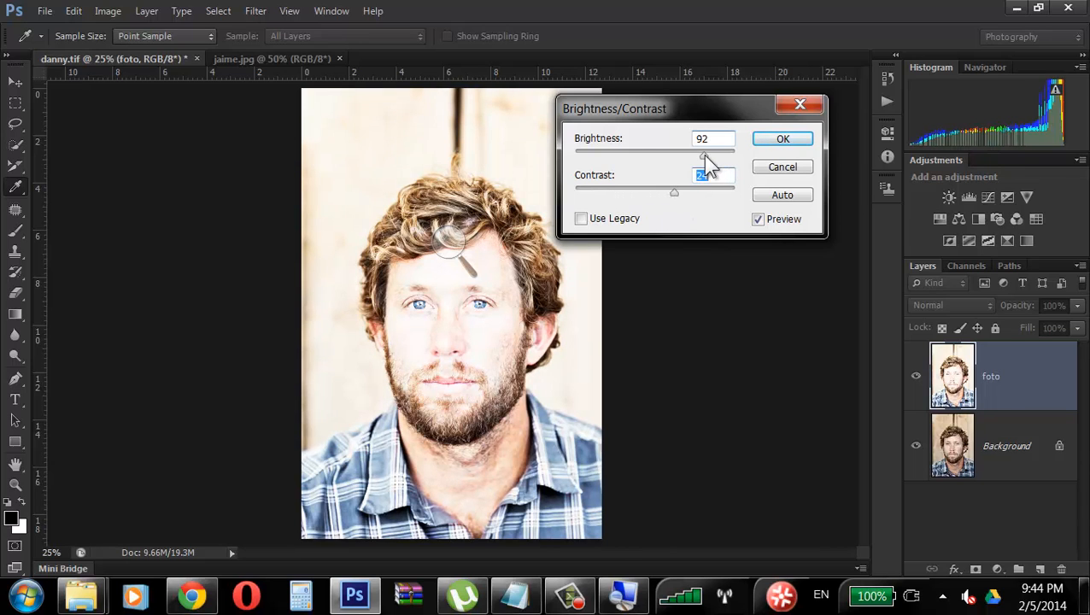
{"action": "left_click_drag", "start_coordinate": [705, 158], "coordinate": [674, 160]}
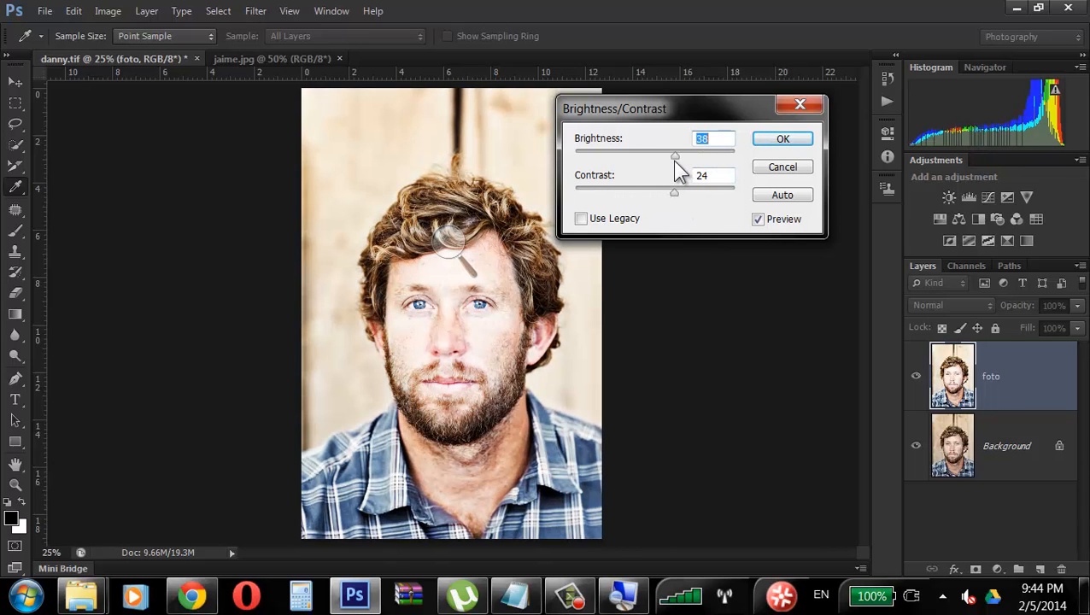
{"action": "left_click", "coordinate": [783, 140]}
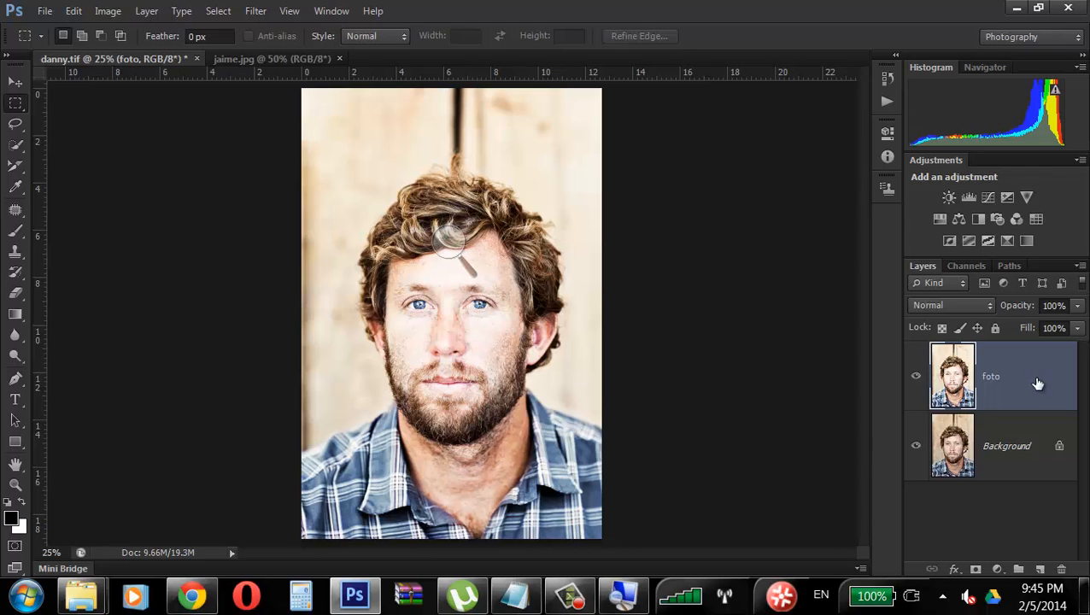
- Delete the foto layer and duplicate the Background layer again
{"action": "left_click_drag", "start_coordinate": [1037, 383], "coordinate": [1062, 564]}
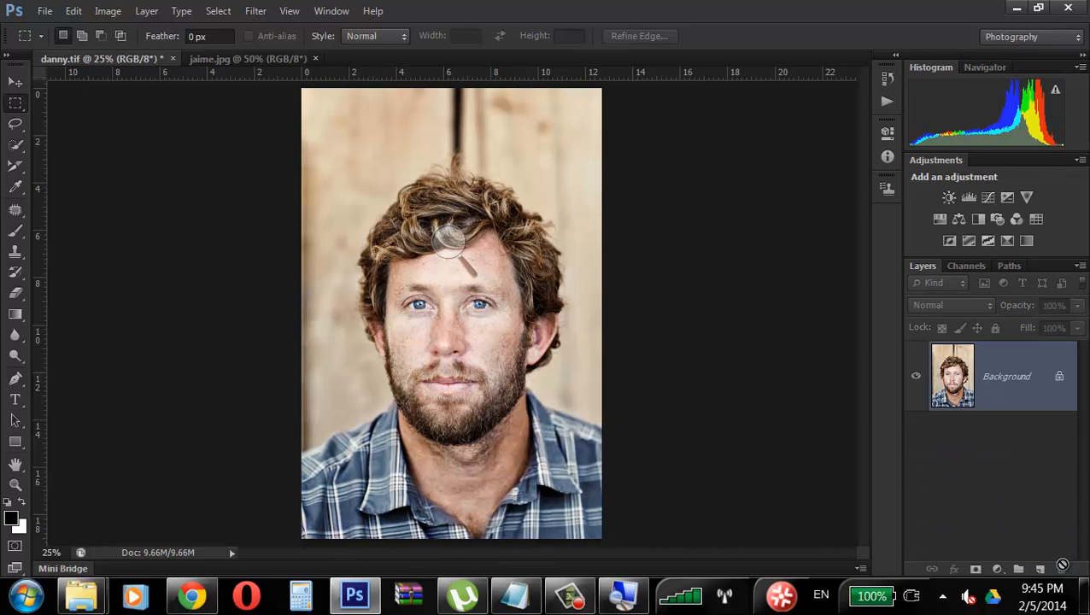
{"action": "left_click_drag", "start_coordinate": [1010, 401], "coordinate": [1010, 399]}
{"action": "key", "text": "ctrl+j"}
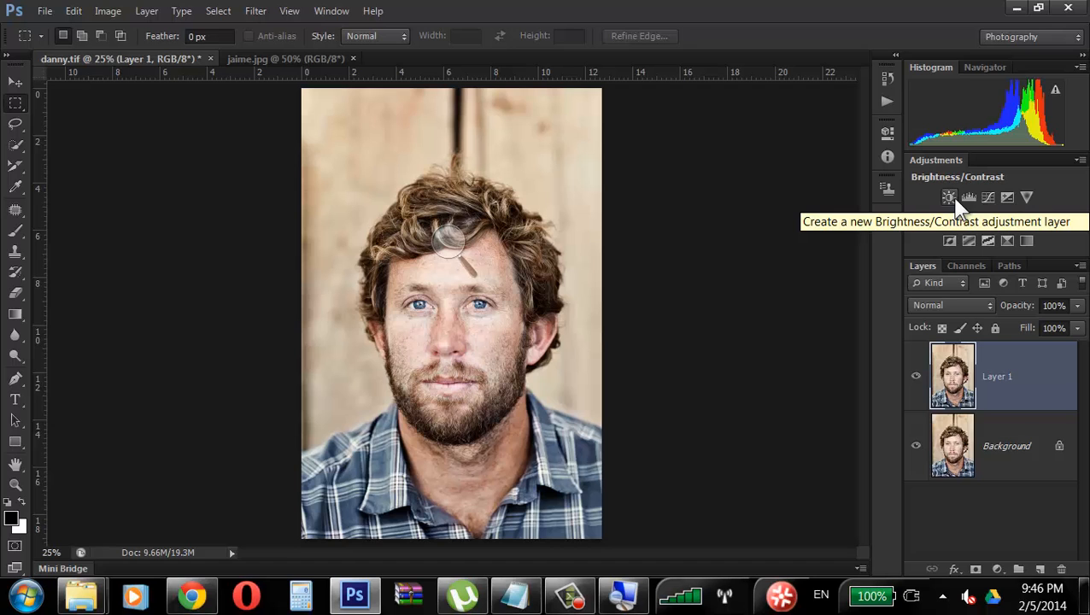
- Enlarge the screen with the Windows Magnifier to check whether the Adjustments panel is enabled, and close the Magnifier
{"action": "left_click", "coordinate": [623, 595]}
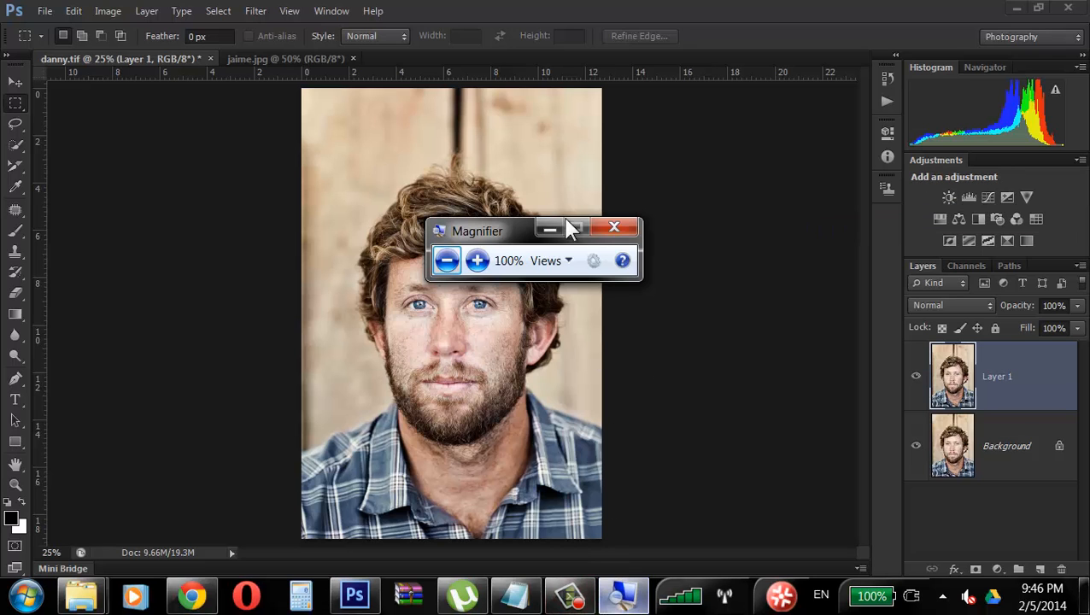
{"action": "left_click", "coordinate": [482, 265]}
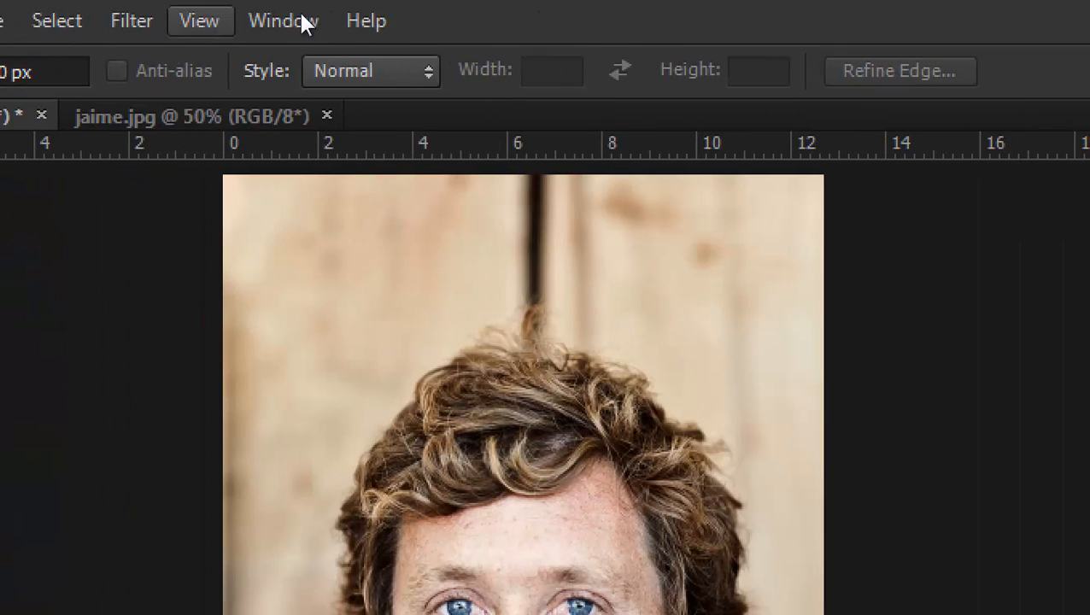
{"action": "left_click", "coordinate": [323, 19]}
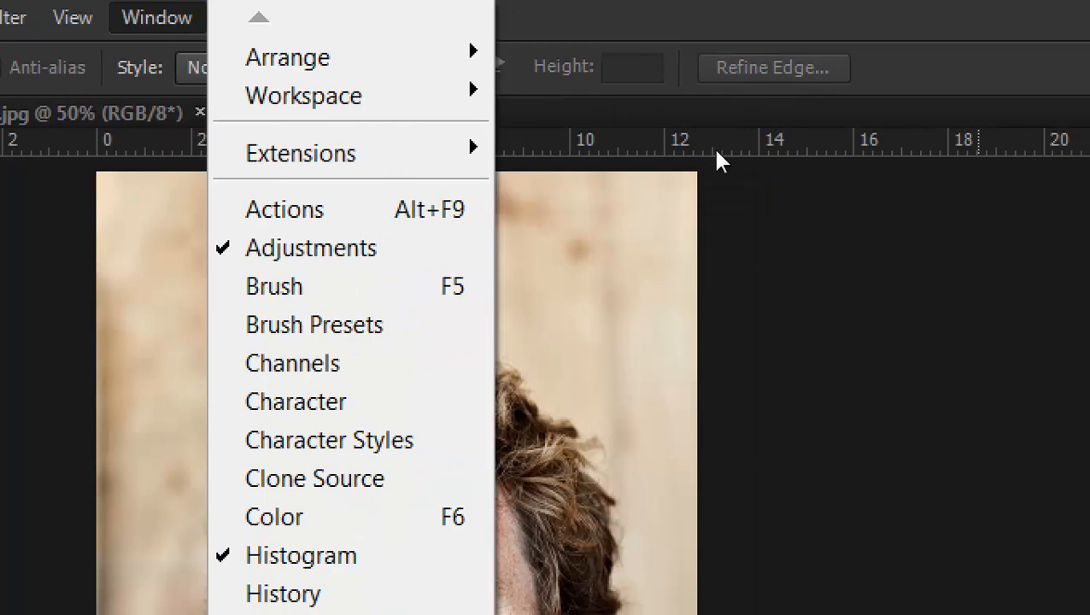
{"action": "key", "text": "Escape"}
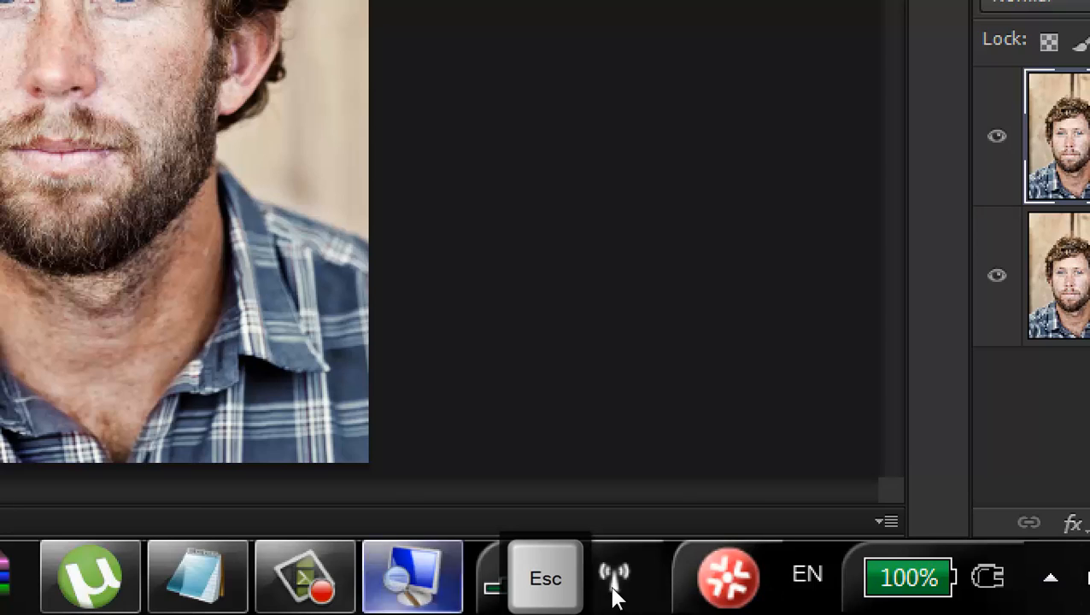
{"action": "key", "text": "super+minus"}
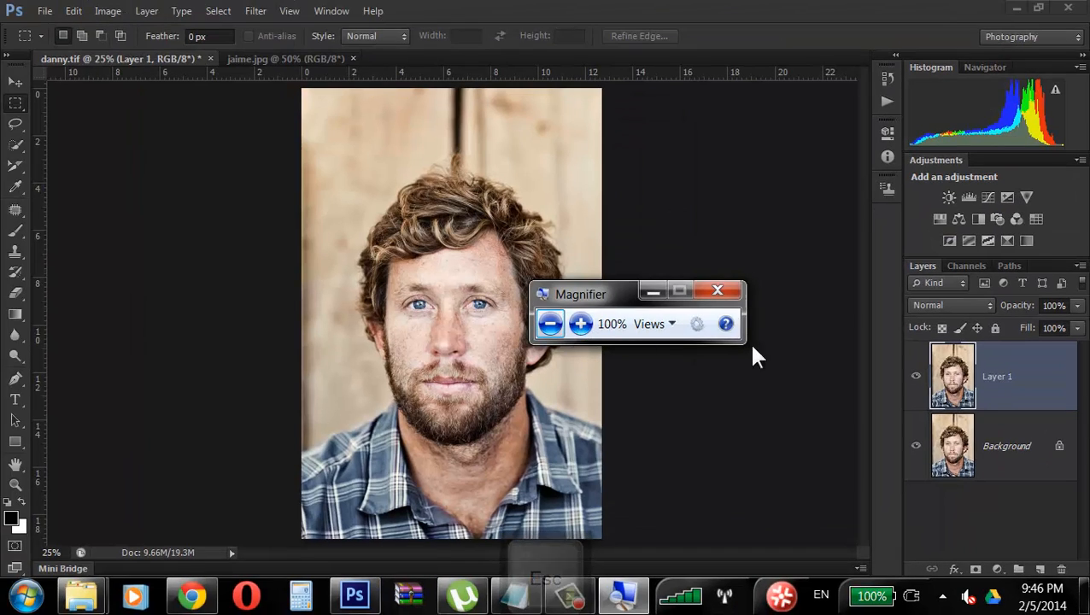
{"action": "left_click", "coordinate": [724, 292]}
{"action": "key", "text": "super+u"}
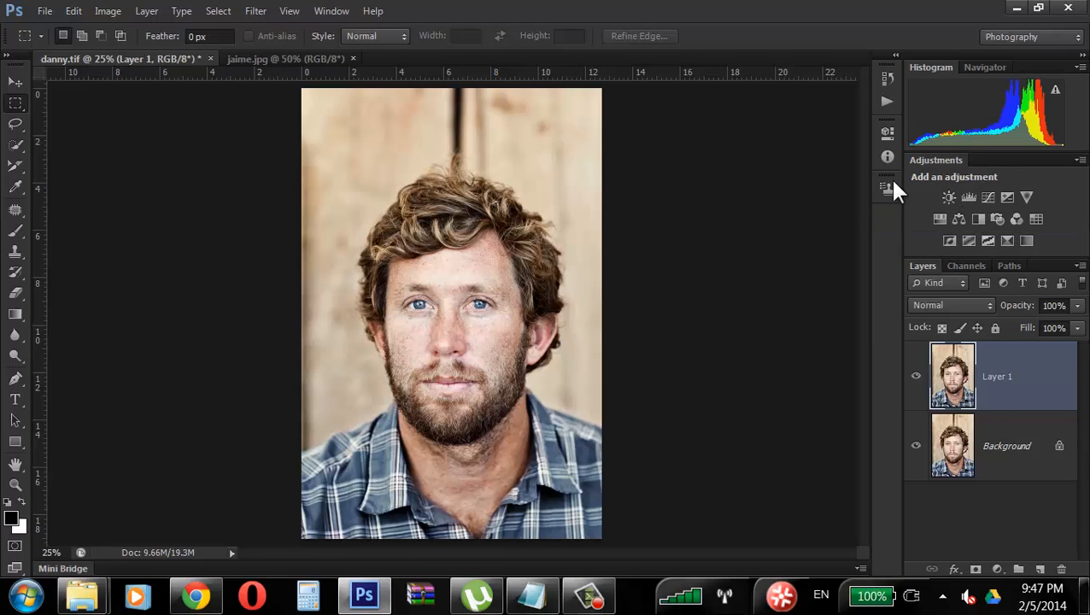
- Add a Brightness/Contrast adjustment layer above Layer 1 with brightness 52 and contrast -12
{"action": "left_click", "coordinate": [946, 193]}
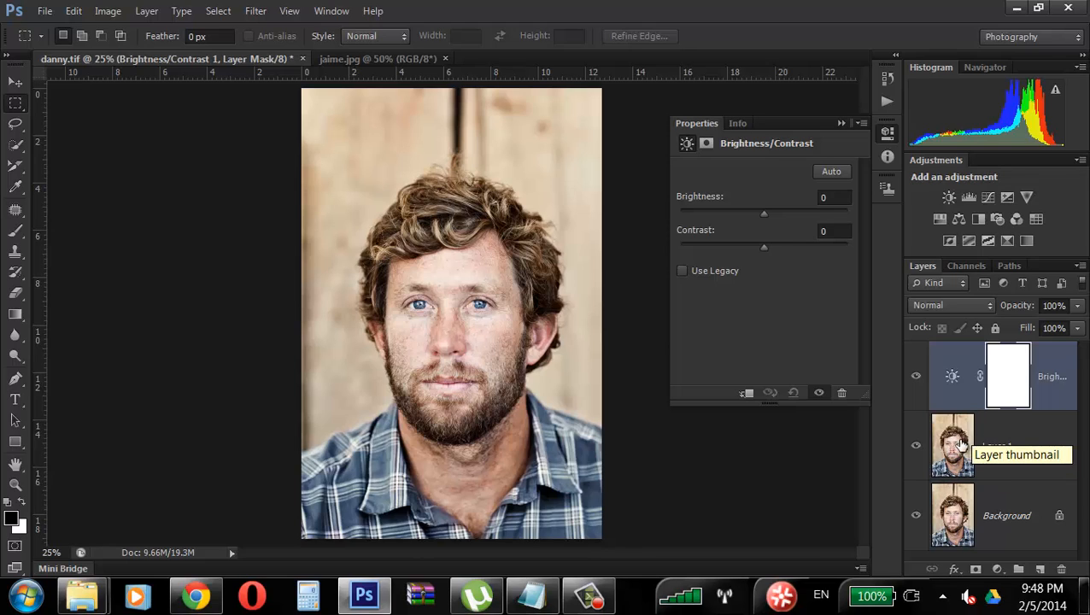
{"action": "left_click_drag", "start_coordinate": [764, 214], "coordinate": [741, 247]}
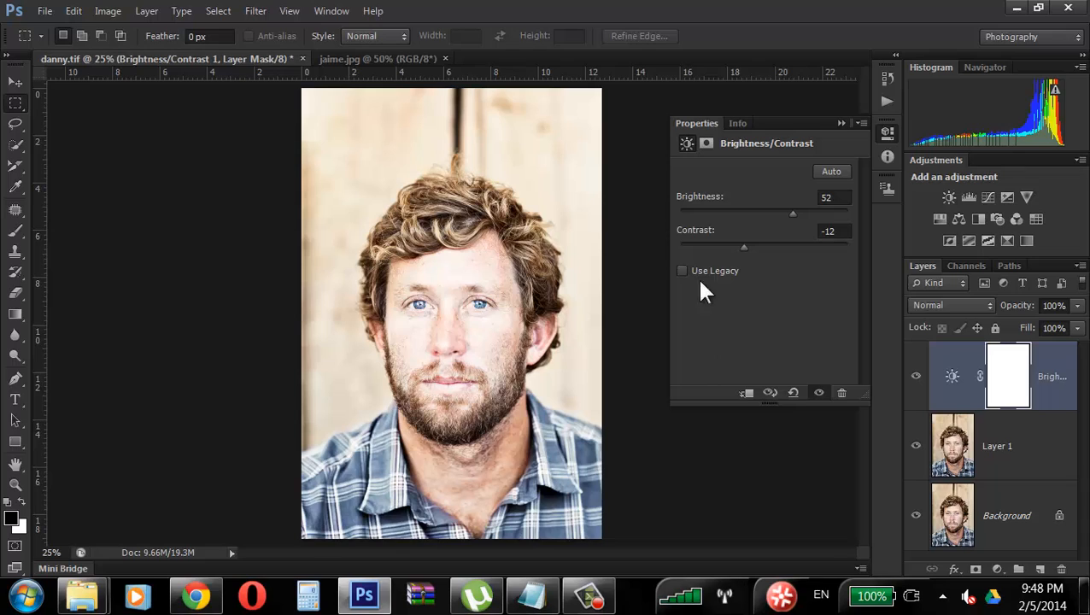
{"action": "left_click", "coordinate": [841, 123]}
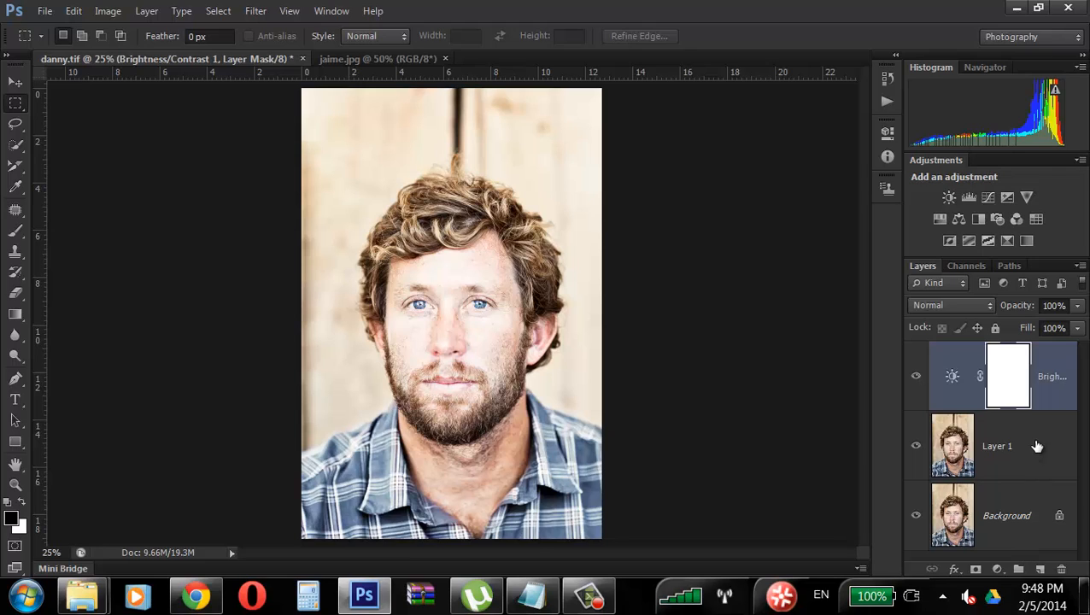
- Reopen the Brightness/Contrast adjustment layer's settings and set brightness to -9 and contrast to -29
{"action": "left_click", "coordinate": [954, 381]}
{"action": "double_click", "coordinate": [955, 385]}
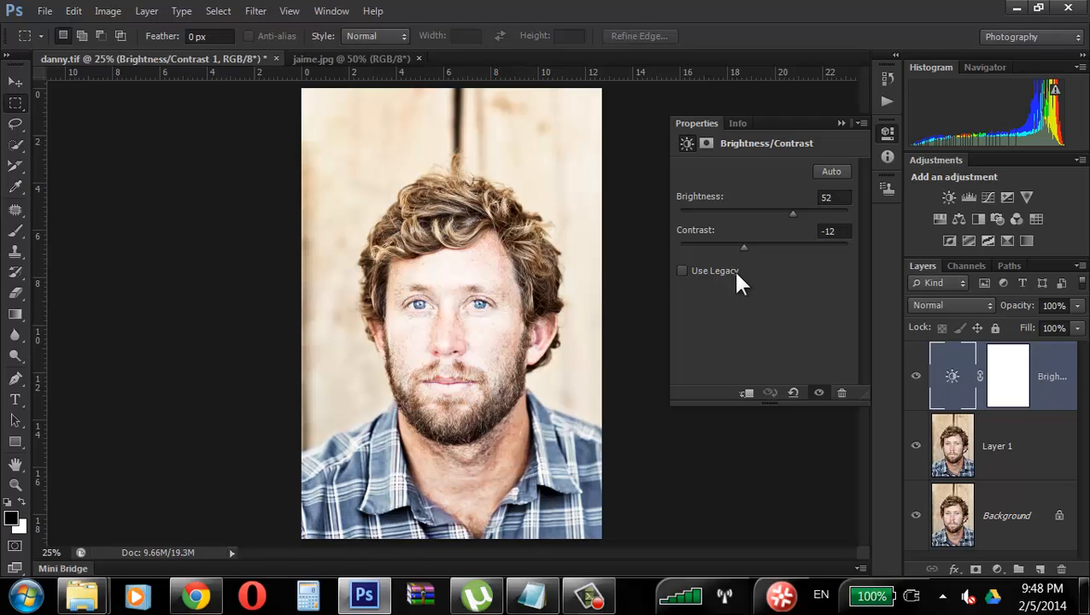
{"action": "left_click_drag", "start_coordinate": [743, 246], "coordinate": [715, 247]}
{"action": "left_click_drag", "start_coordinate": [793, 213], "coordinate": [760, 214]}
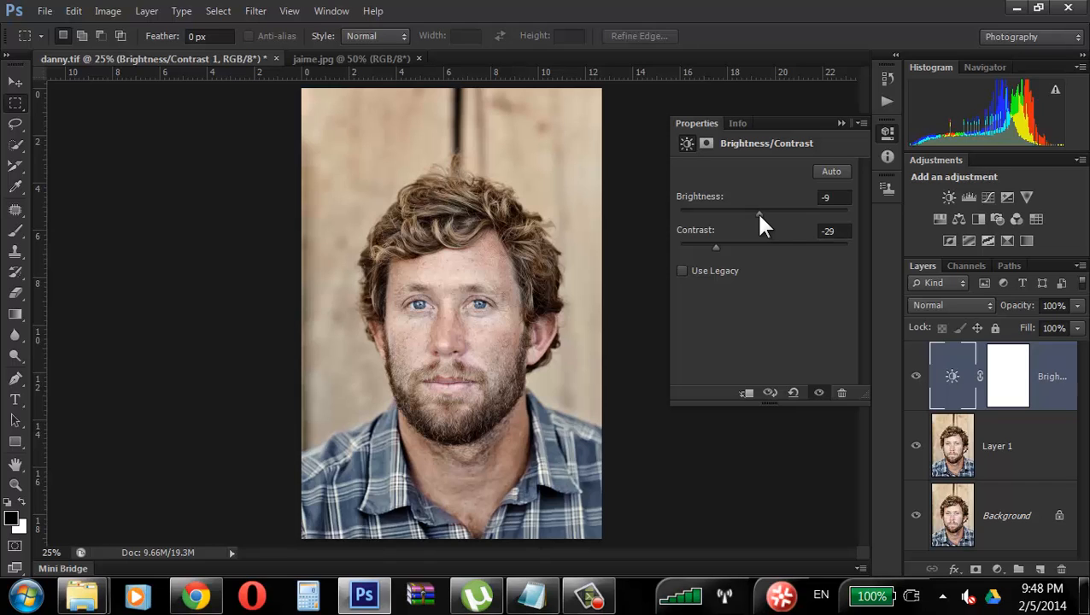
{"action": "left_click", "coordinate": [840, 123]}
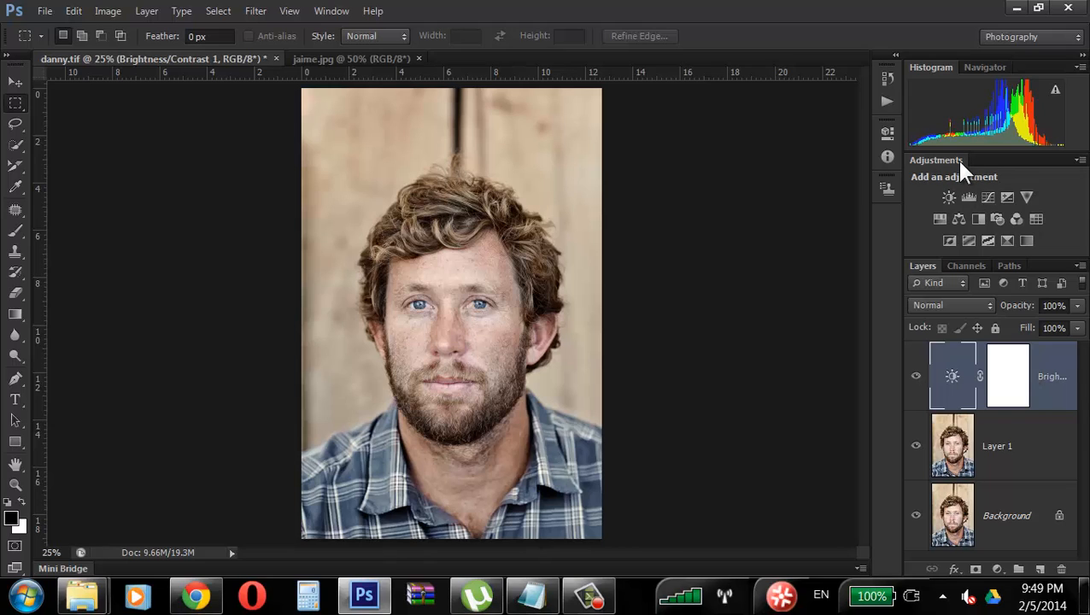
- Add a second Brightness/Contrast adjustment layer on top of the first with brightness 78 and contrast 32
{"action": "left_click", "coordinate": [949, 196]}
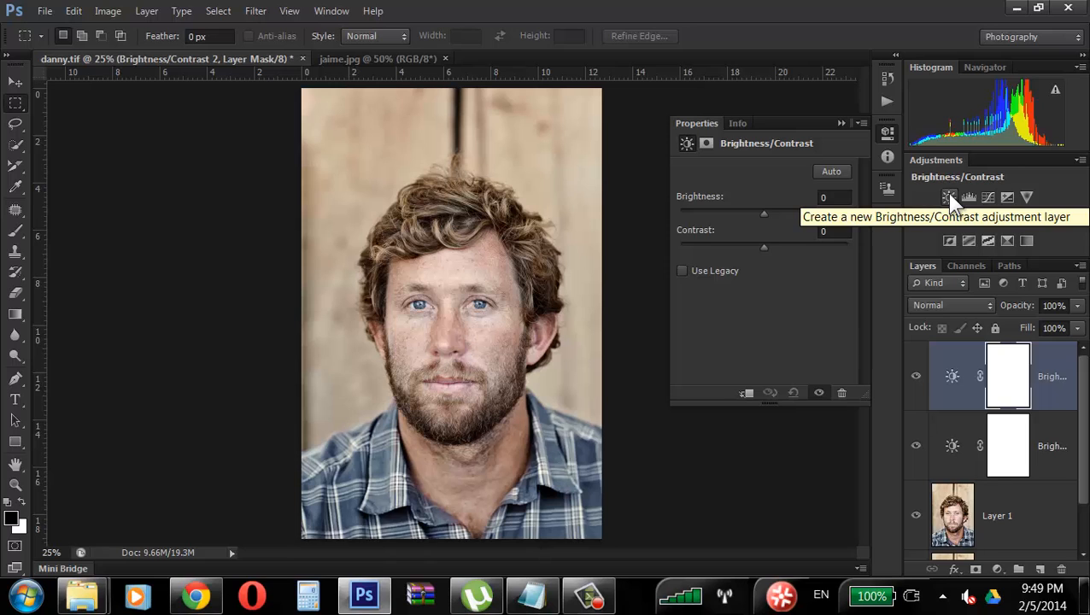
{"action": "left_click_drag", "start_coordinate": [763, 213], "coordinate": [807, 215]}
{"action": "left_click_drag", "start_coordinate": [765, 247], "coordinate": [790, 247]}
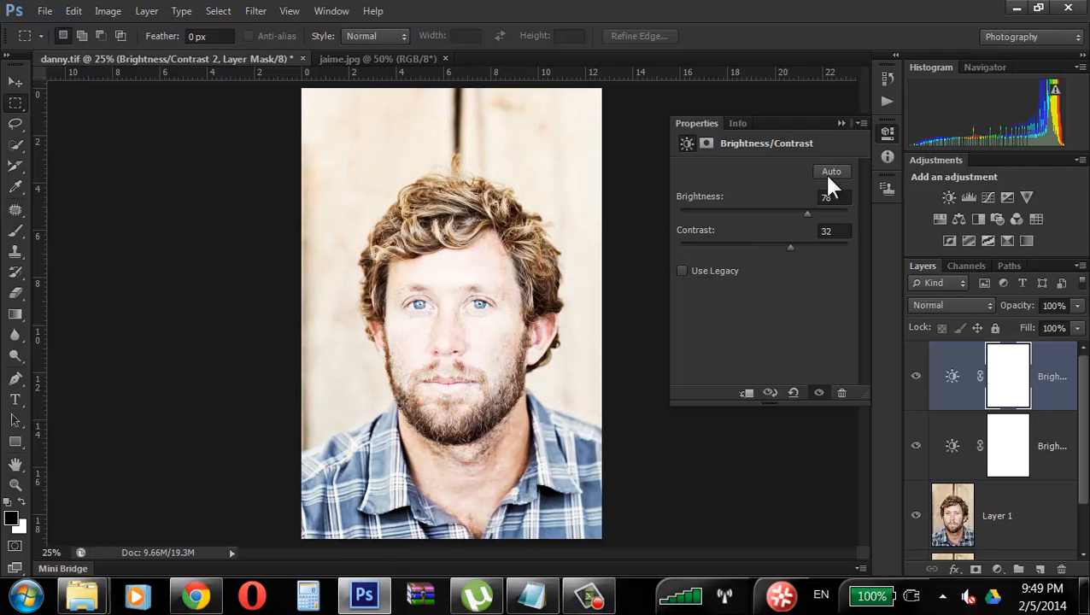
{"action": "left_click", "coordinate": [840, 124]}
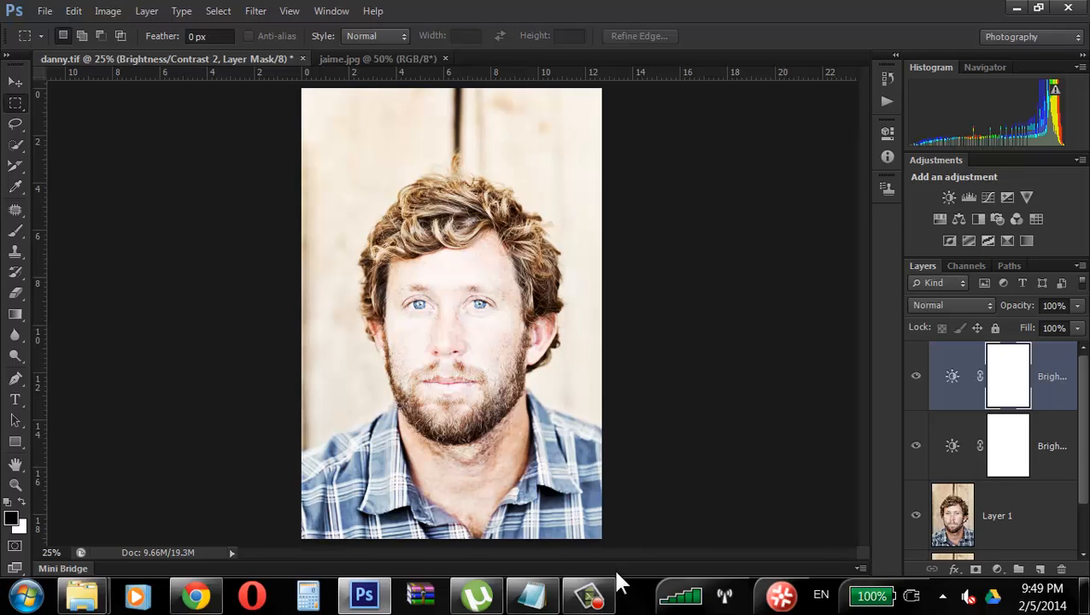
{"action": "key", "text": "F9"}
{"action": "scroll", "coordinate": [1056, 396], "scroll_direction": "down", "scroll_amount": 2}
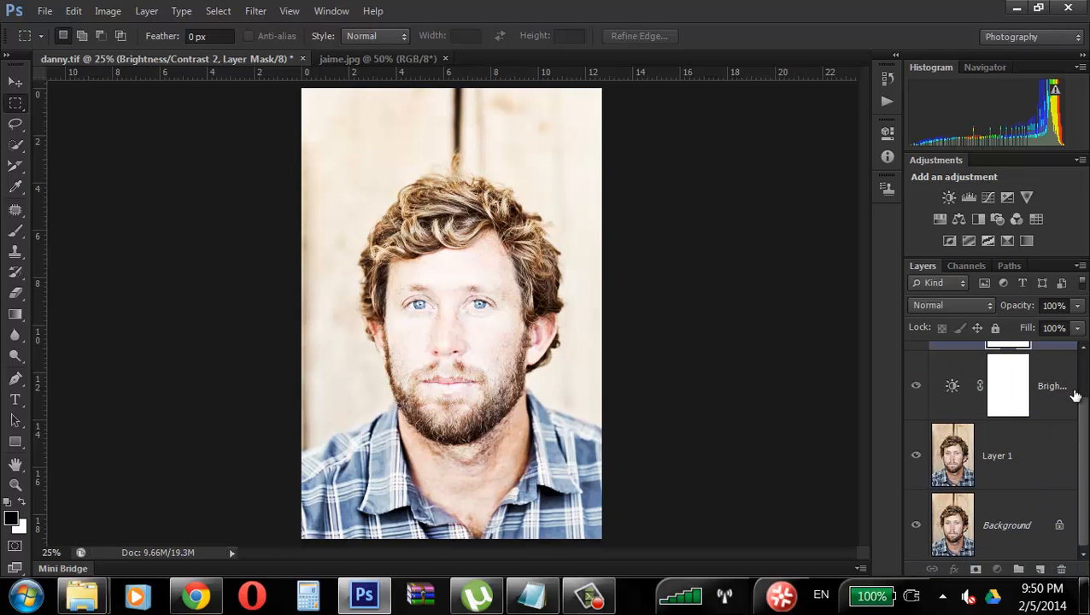
{"action": "scroll", "coordinate": [1075, 397], "scroll_direction": "up", "scroll_amount": 2}
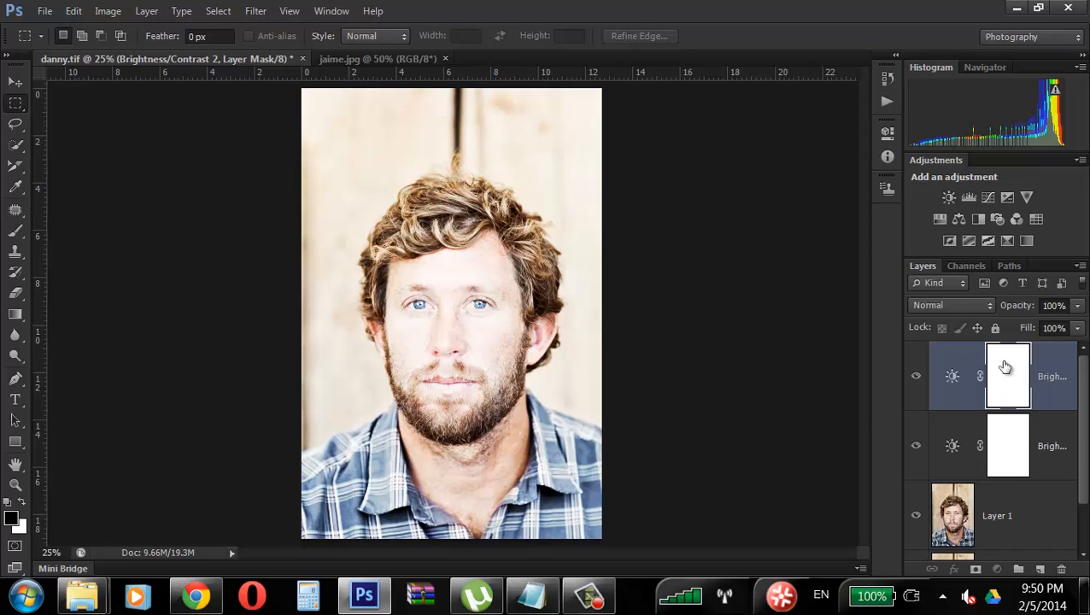
{"action": "right_click", "coordinate": [951, 369]}
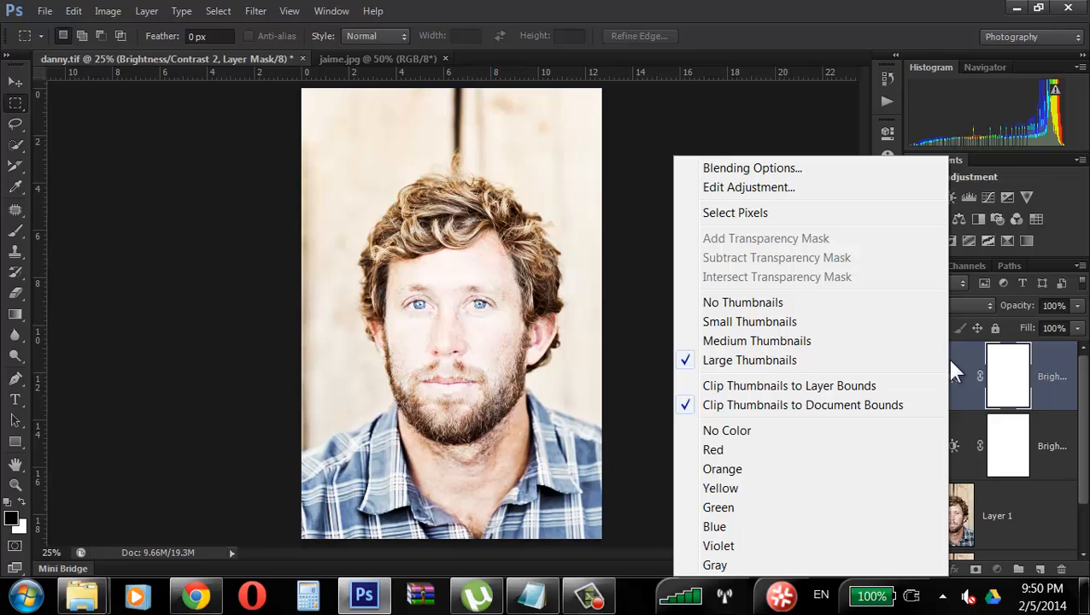
{"action": "left_click", "coordinate": [1034, 369]}
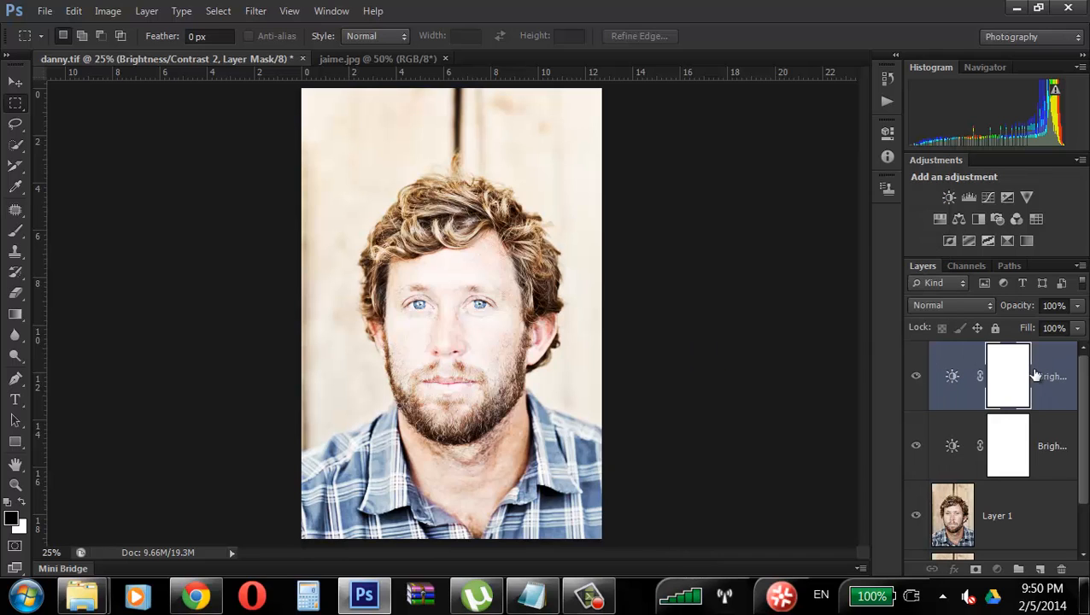
- Compare the portrait with and without the top Brightness/Contrast adjustment layer by hiding and showing it twice
{"action": "left_click", "coordinate": [962, 368]}
{"action": "right_click", "coordinate": [965, 368]}
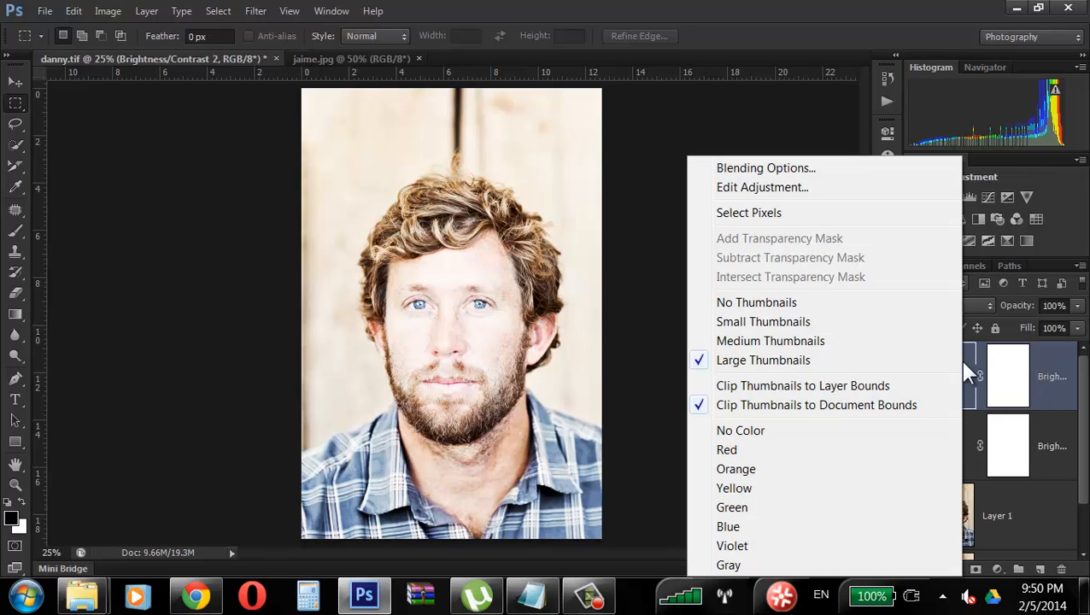
{"action": "left_click", "coordinate": [1042, 367]}
{"action": "left_click", "coordinate": [915, 375]}
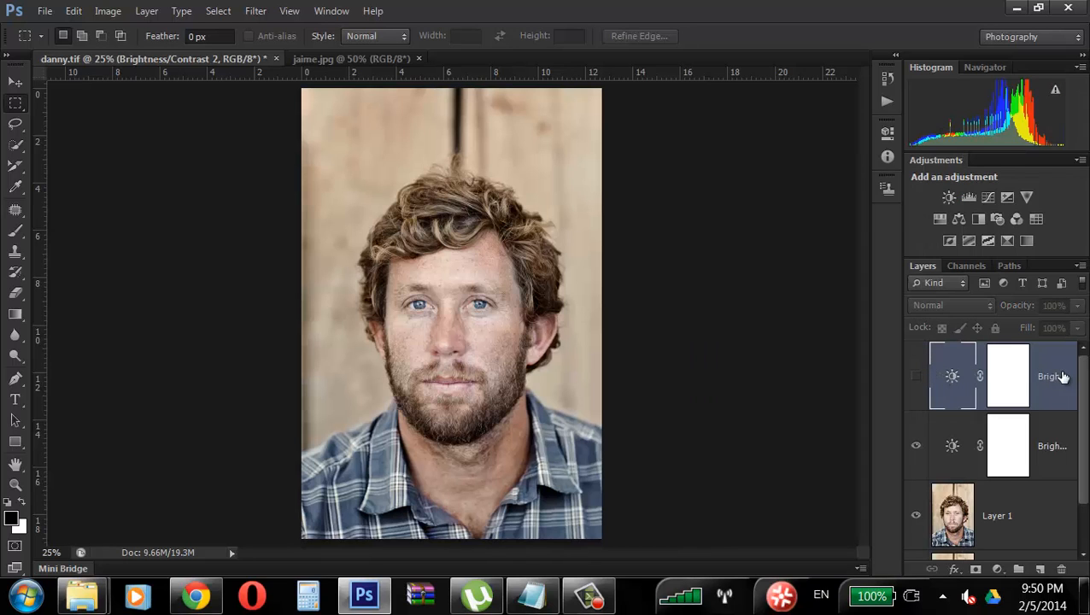
{"action": "left_click", "coordinate": [916, 375]}
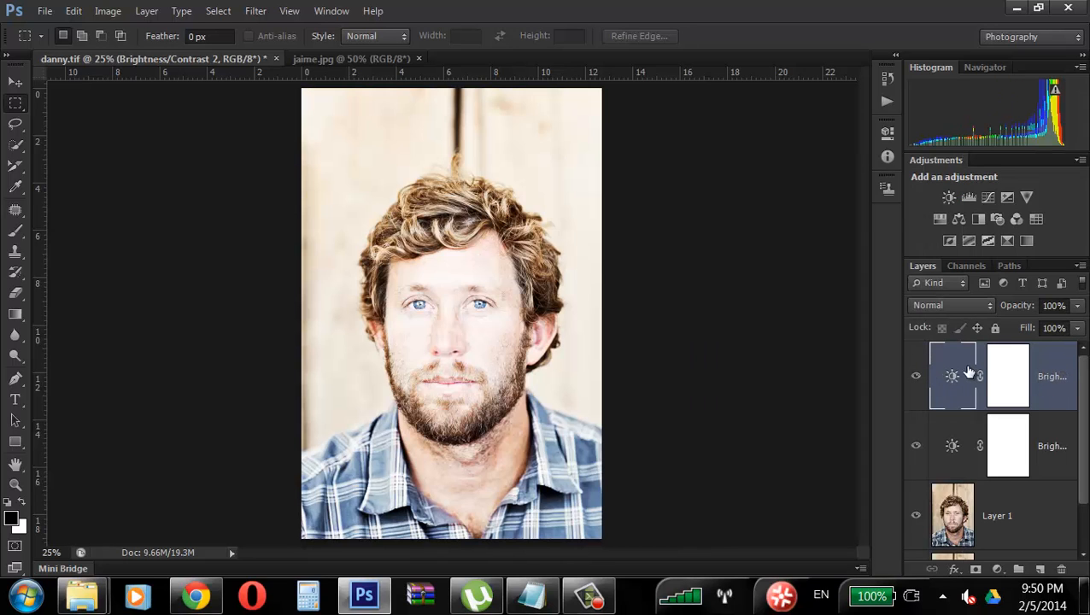
{"action": "left_click", "coordinate": [917, 378]}
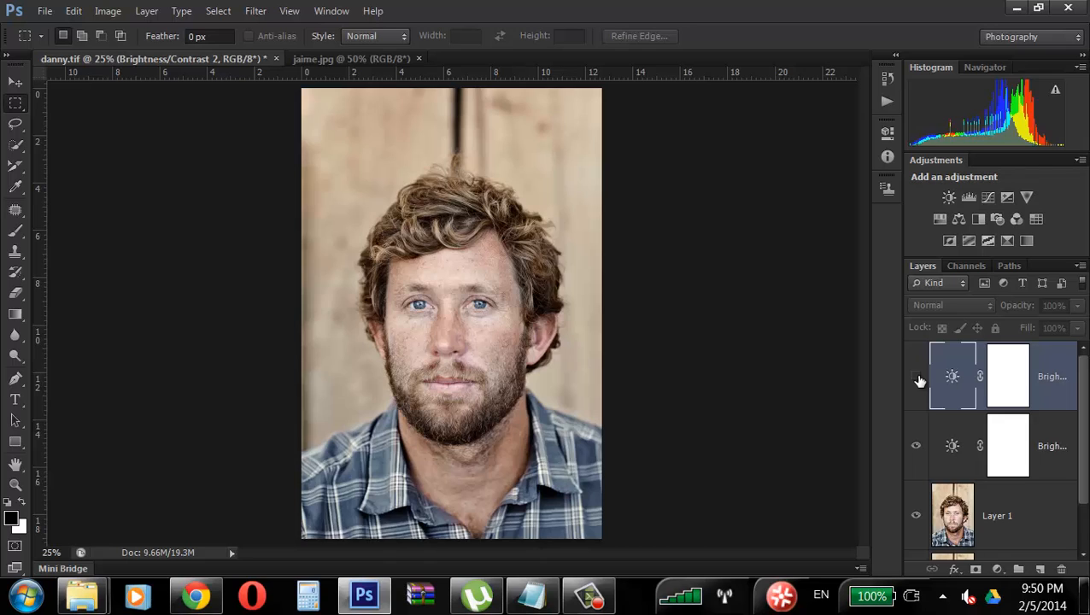
{"action": "left_click", "coordinate": [917, 378]}
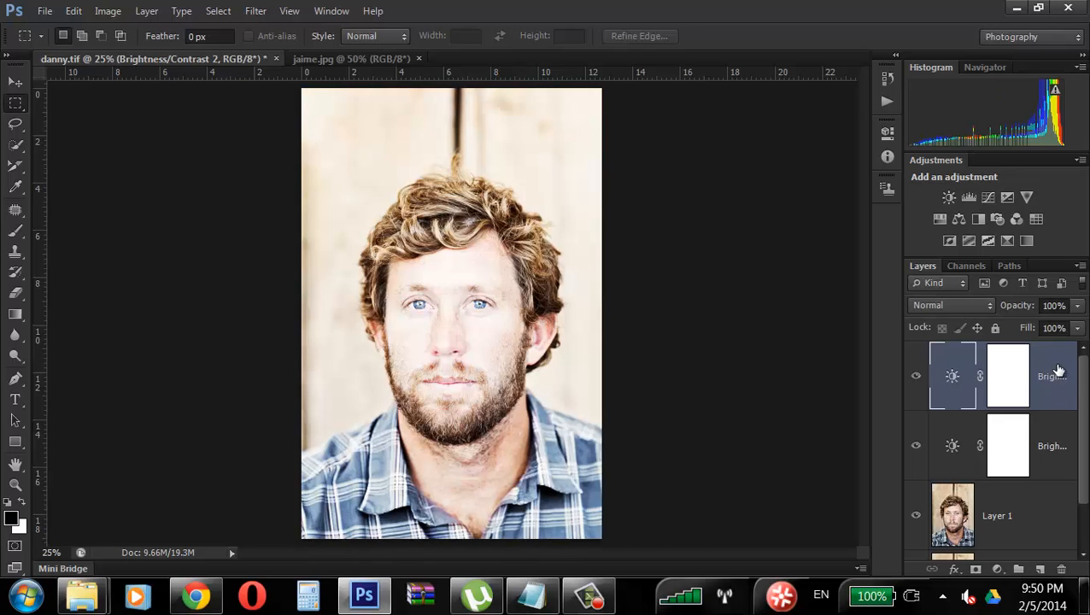
- Delete the top Brightness/Contrast adjustment layer and select the adjustment of the remaining one
{"action": "key", "text": "Delete"}
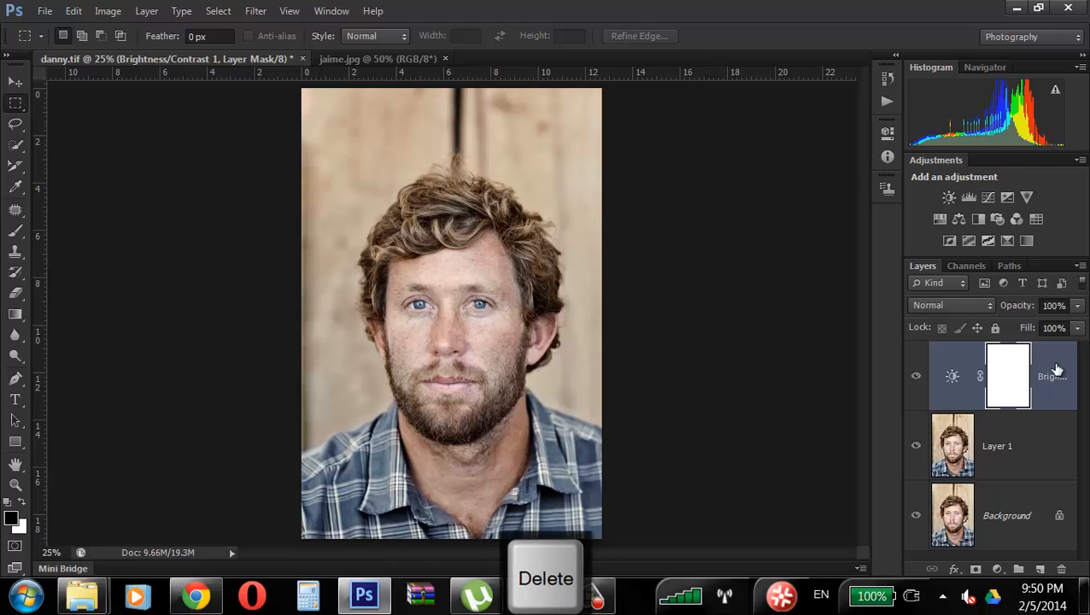
{"action": "left_click", "coordinate": [1041, 359]}
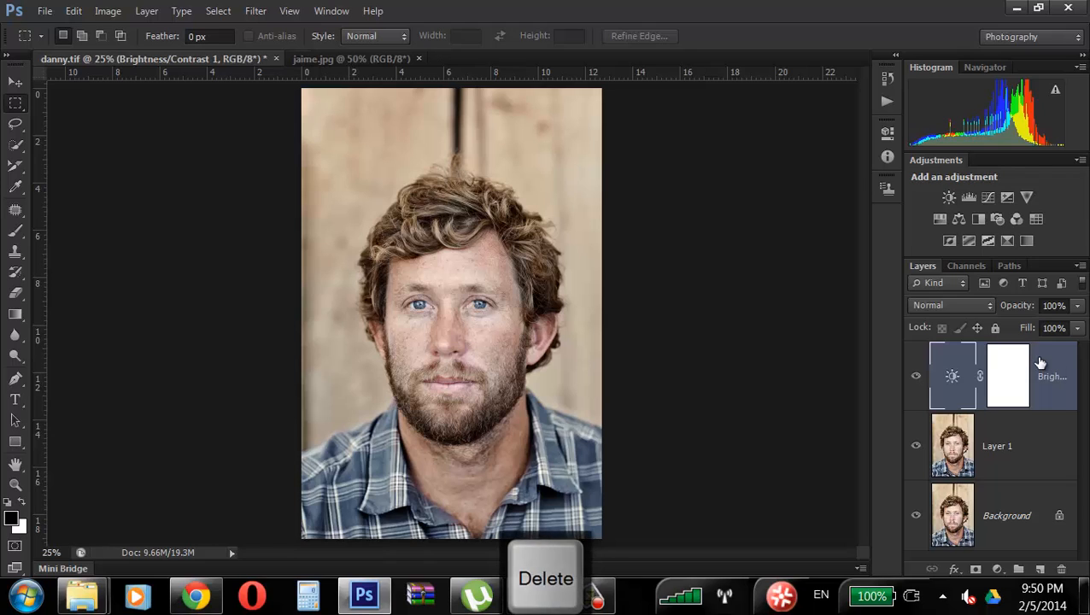
{"action": "key", "text": "F9"}
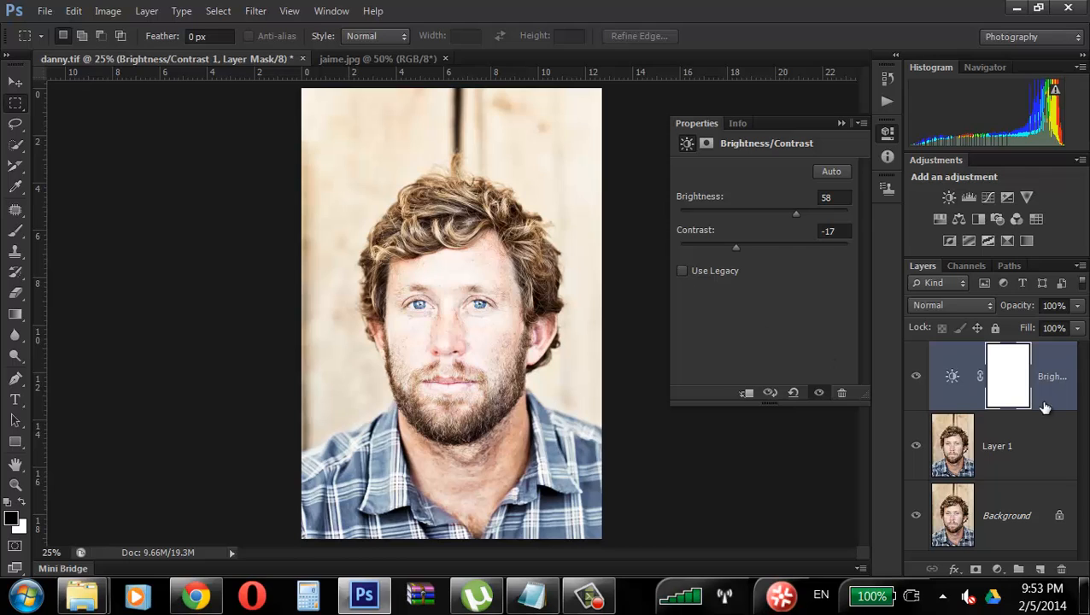
- Set the remaining Brightness/Contrast adjustment layer's brightness to 55 and contrast to -25
{"action": "left_click", "coordinate": [961, 397]}
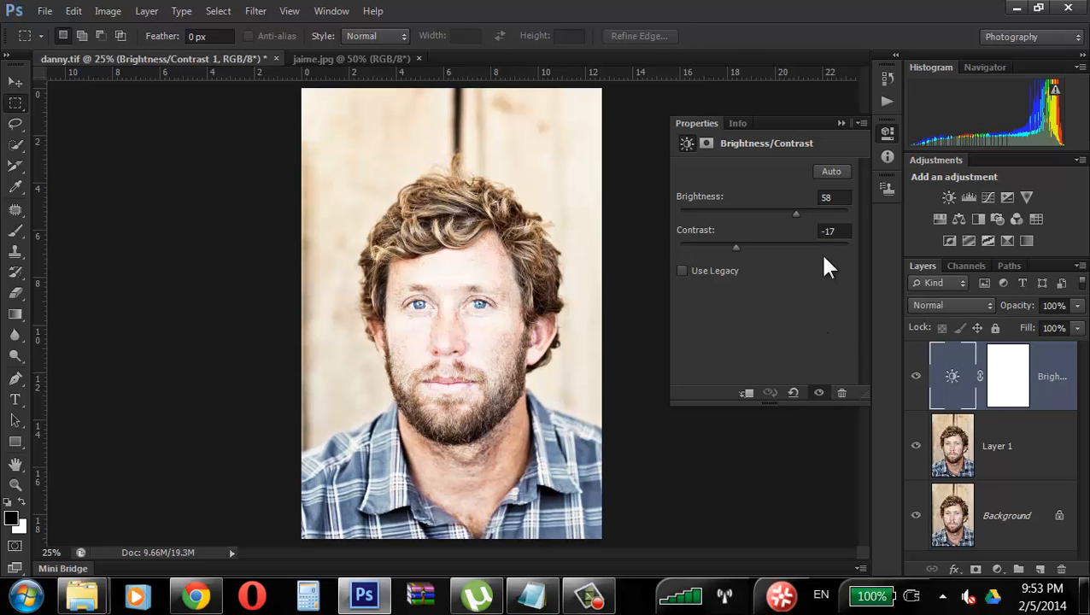
{"action": "left_click_drag", "start_coordinate": [795, 213], "coordinate": [793, 213]}
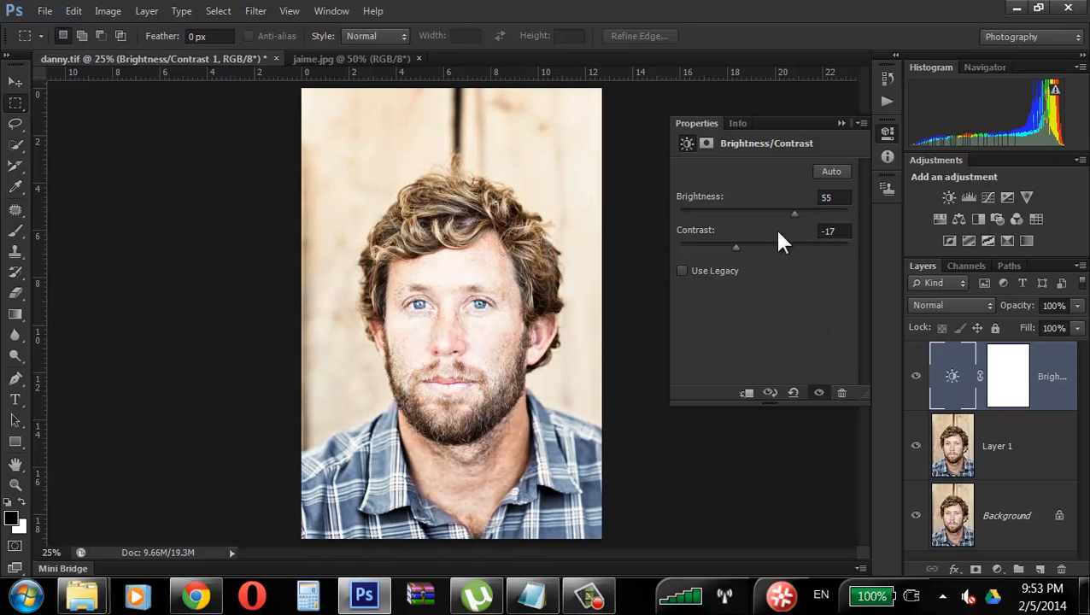
{"action": "left_click_drag", "start_coordinate": [726, 250], "coordinate": [720, 249]}
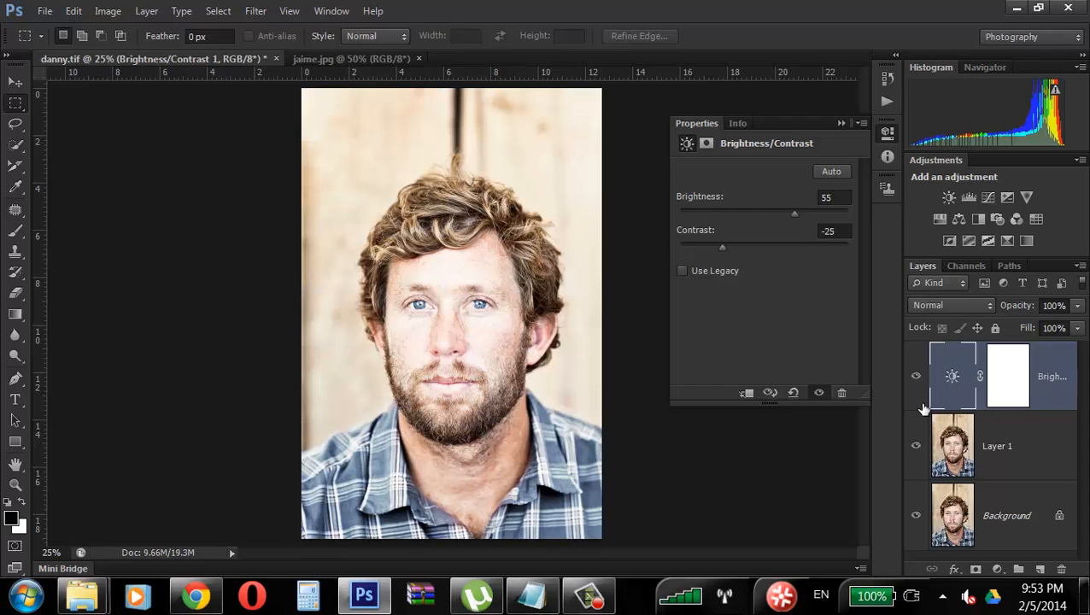
- Show the layer mask's properties, return to the Brightness/Contrast settings and set contrast to -36
{"action": "left_click", "coordinate": [1014, 378]}
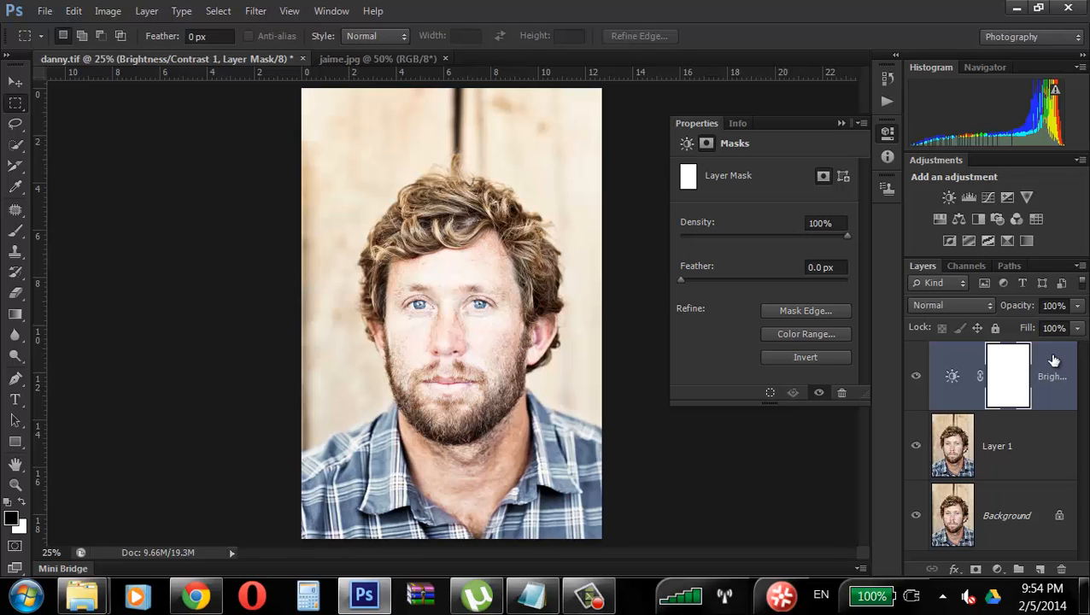
{"action": "left_click", "coordinate": [954, 381]}
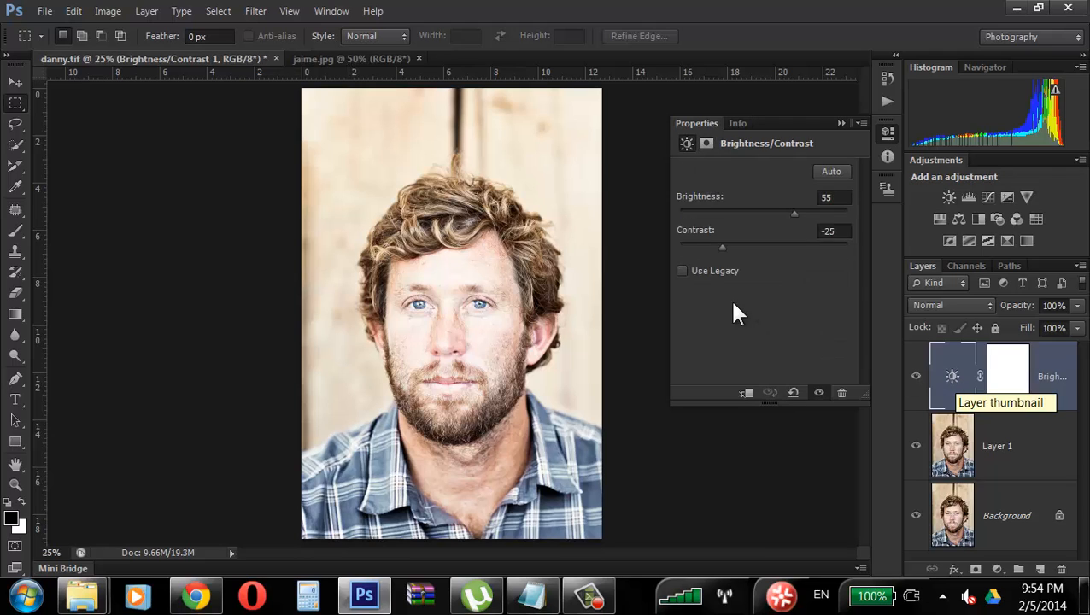
{"action": "left_click_drag", "start_coordinate": [720, 248], "coordinate": [712, 249]}
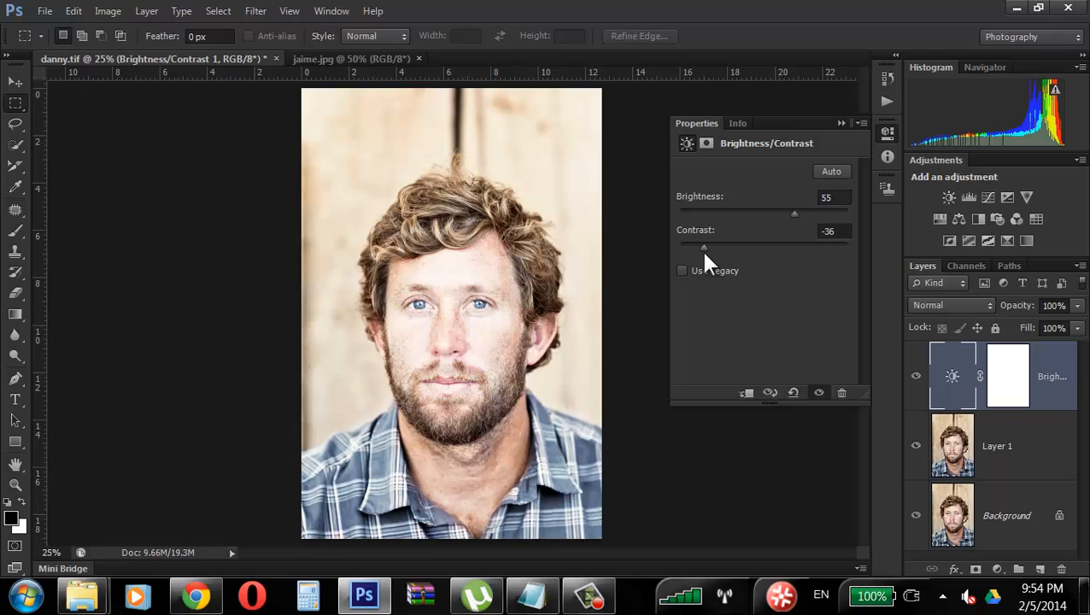
- Make the adjustment layer's mask active and ready the Brush tool with black (000000) as the foreground color
{"action": "left_click", "coordinate": [999, 388]}
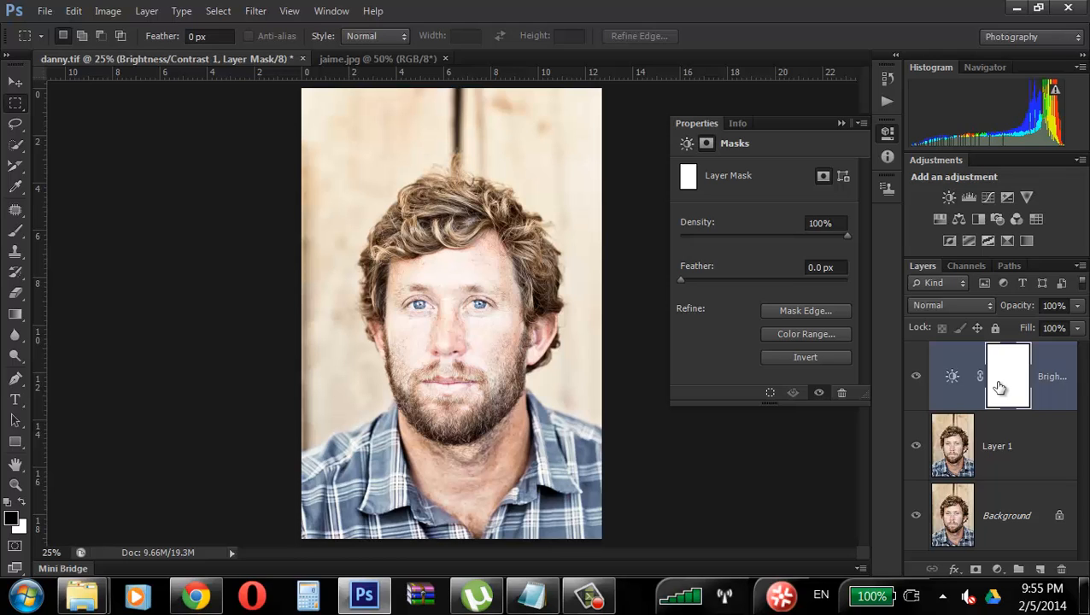
{"action": "key", "text": "b"}
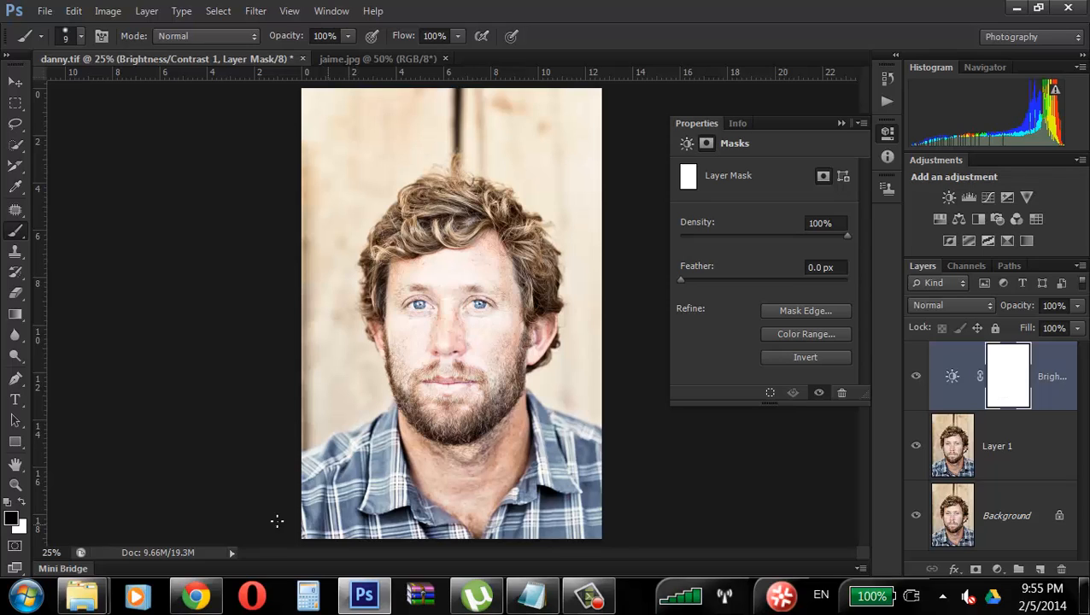
{"action": "left_click", "coordinate": [11, 519]}
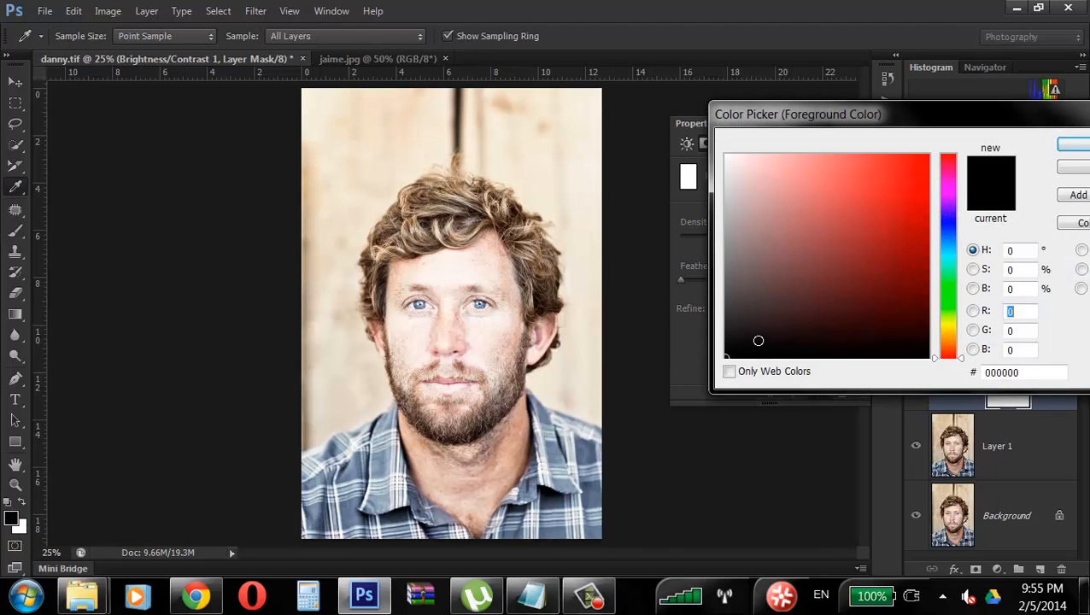
{"action": "left_click", "coordinate": [1078, 152]}
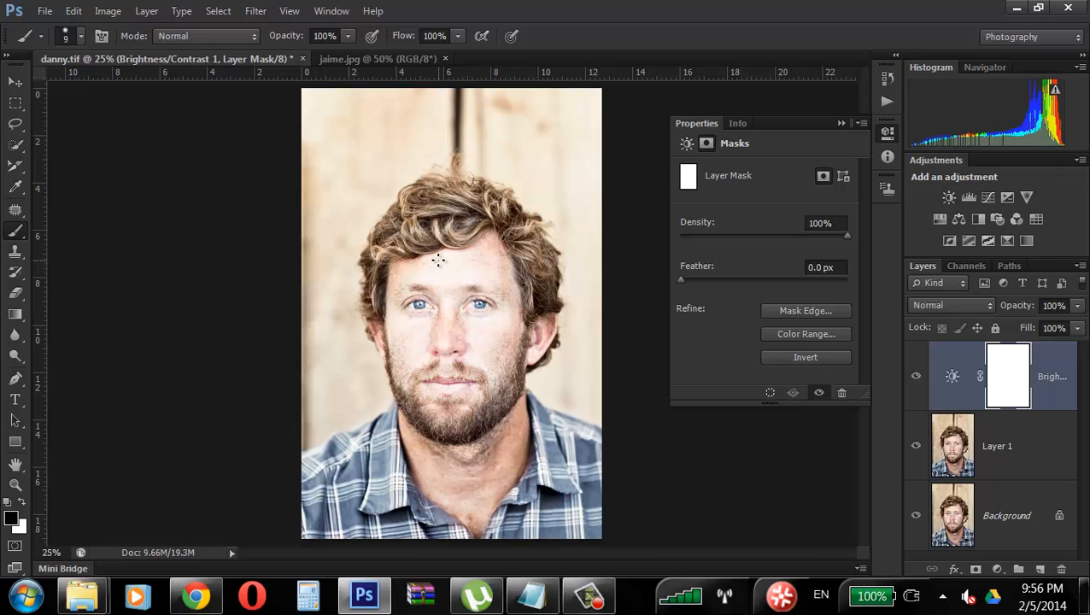
- Paint black on the adjustment layer's mask over the man's hair, face and neck with a 175 px brush
{"action": "key", "text": "bracketright"}
{"action": "key", "text": "bracketright"}
{"action": "key", "text": "bracketright"}
{"action": "key", "text": "bracketright"}
{"action": "key", "text": "bracketright"}
{"action": "key", "text": "bracketright"}
{"action": "key", "text": "bracketright"}
{"action": "key", "text": "bracketright"}
{"action": "key", "text": "bracketright"}
{"action": "key", "text": "bracketright"}
{"action": "key", "text": "bracketright"}
{"action": "key", "text": "bracketright"}
{"action": "key", "text": "bracketright"}
{"action": "key", "text": "bracketright"}
{"action": "key", "text": "bracketright"}
{"action": "key", "text": "bracketright"}
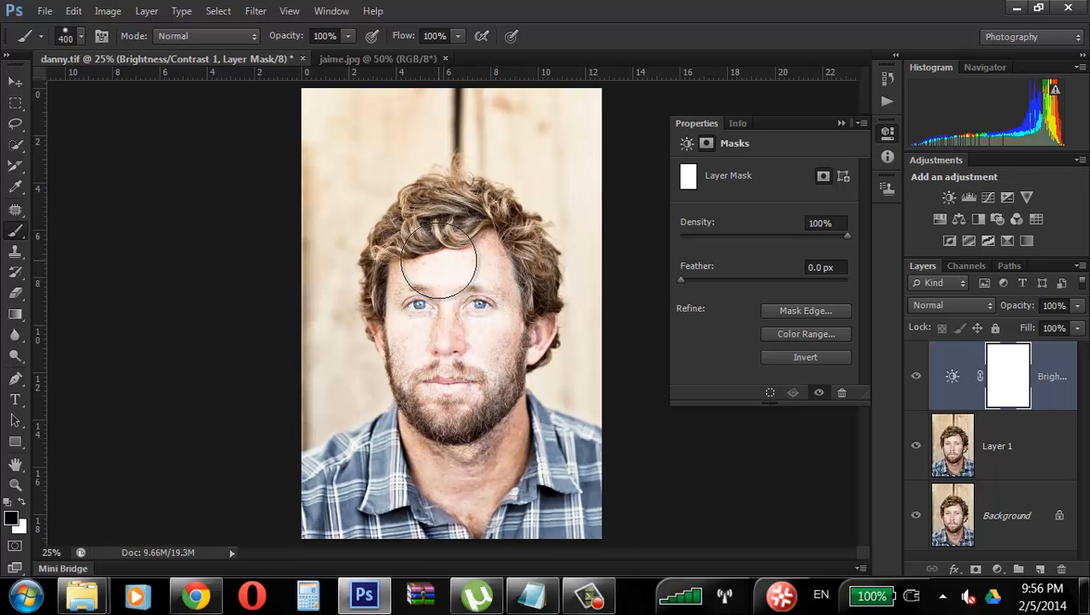
{"action": "key", "text": "bracketleft"}
{"action": "key", "text": "bracketleft"}
{"action": "key", "text": "bracketleft"}
{"action": "key", "text": "bracketleft"}
{"action": "key", "text": "bracketleft"}
{"action": "key", "text": "bracketleft"}
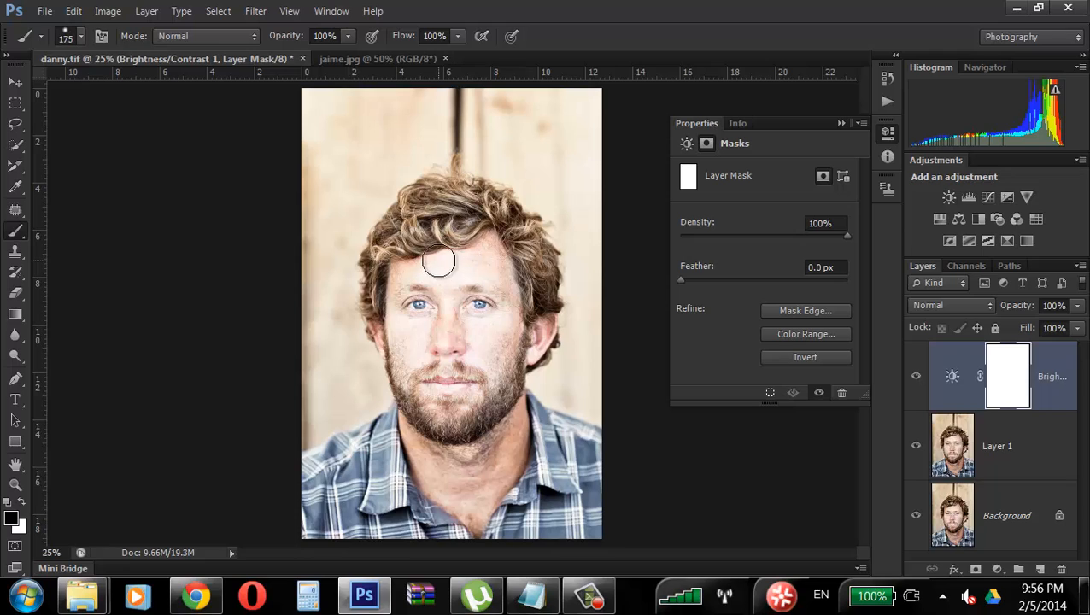
{"action": "key", "text": "bracketright"}
{"action": "key", "text": "bracketright"}
{"action": "key", "text": "bracketright"}
{"action": "key", "text": "bracketright"}
{"action": "key", "text": "bracketleft"}
{"action": "key", "text": "bracketleft"}
{"action": "key", "text": "bracketleft"}
{"action": "key", "text": "bracketright"}
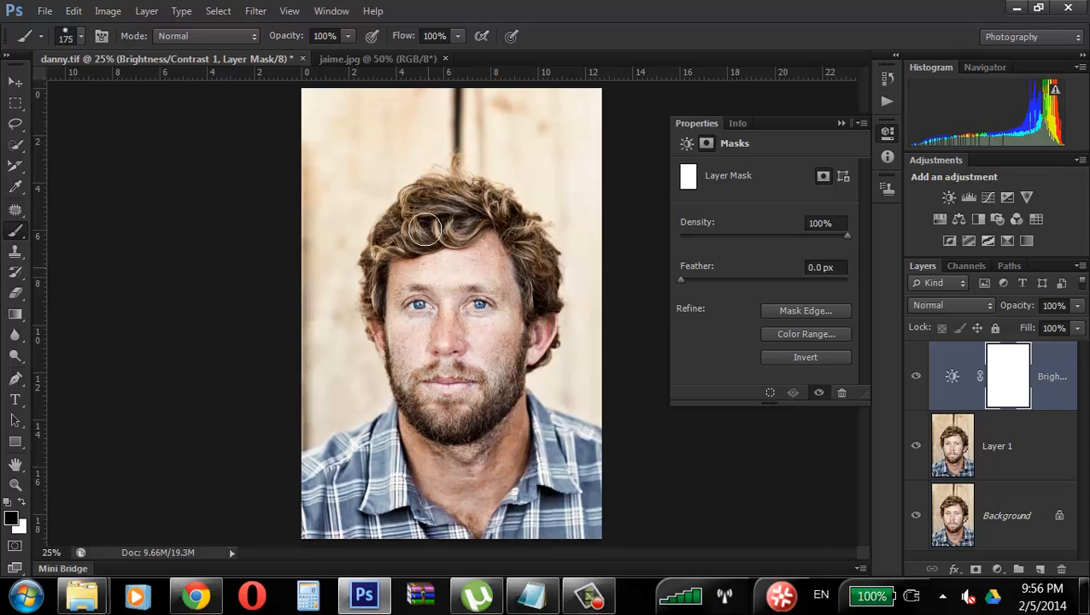
- Try brightness 123 on the masked Brightness/Contrast layer, set contrast to -7, and settle on brightness -88
{"action": "left_click", "coordinate": [954, 380]}
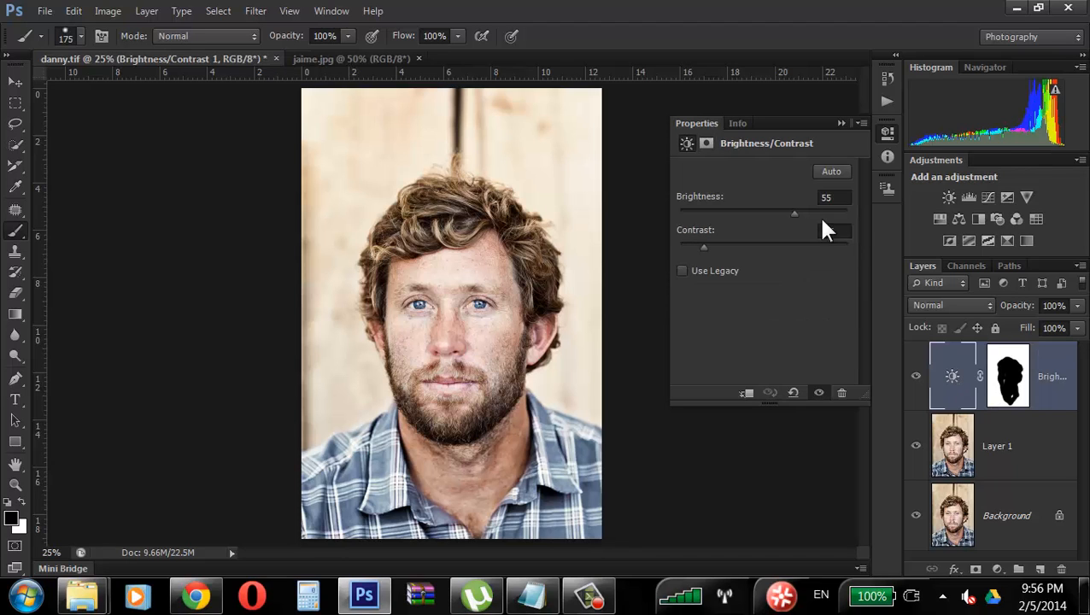
{"action": "left_click_drag", "start_coordinate": [796, 213], "coordinate": [837, 220]}
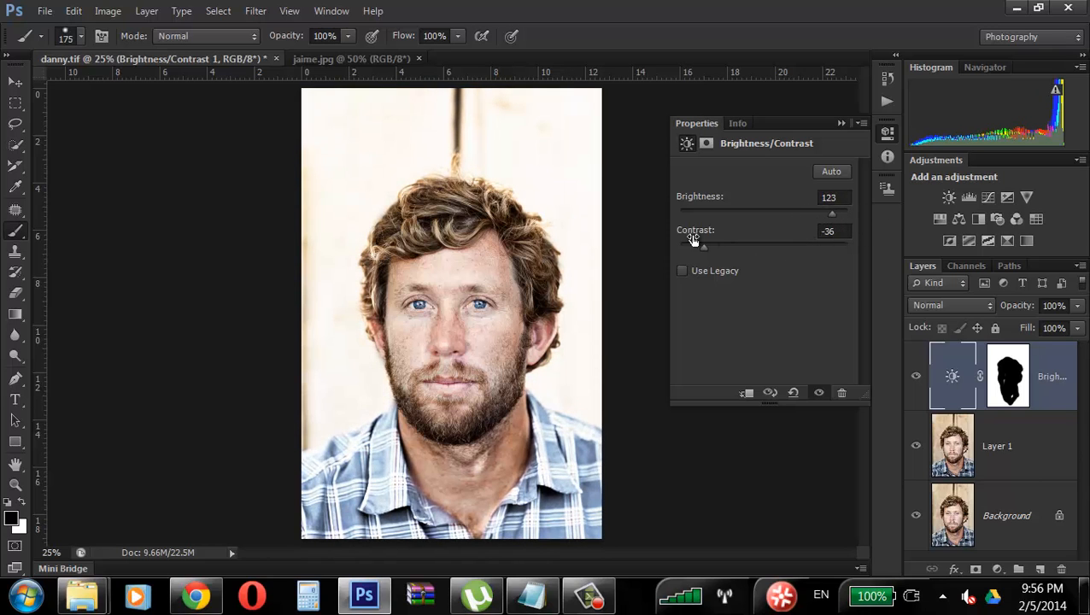
{"action": "left_click_drag", "start_coordinate": [704, 245], "coordinate": [749, 249]}
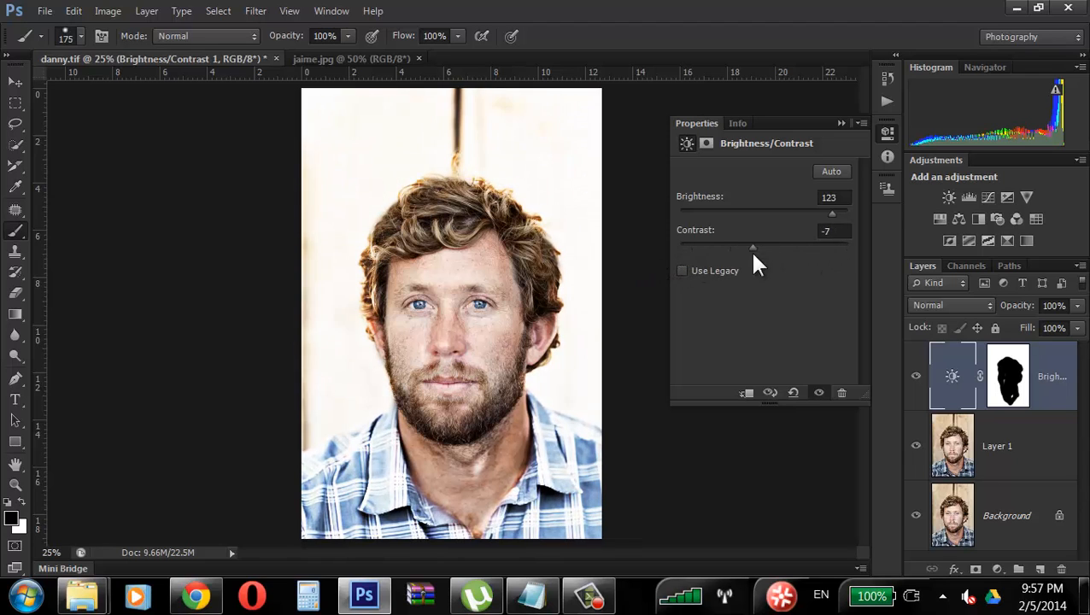
{"action": "left_click_drag", "start_coordinate": [822, 216], "coordinate": [715, 219]}
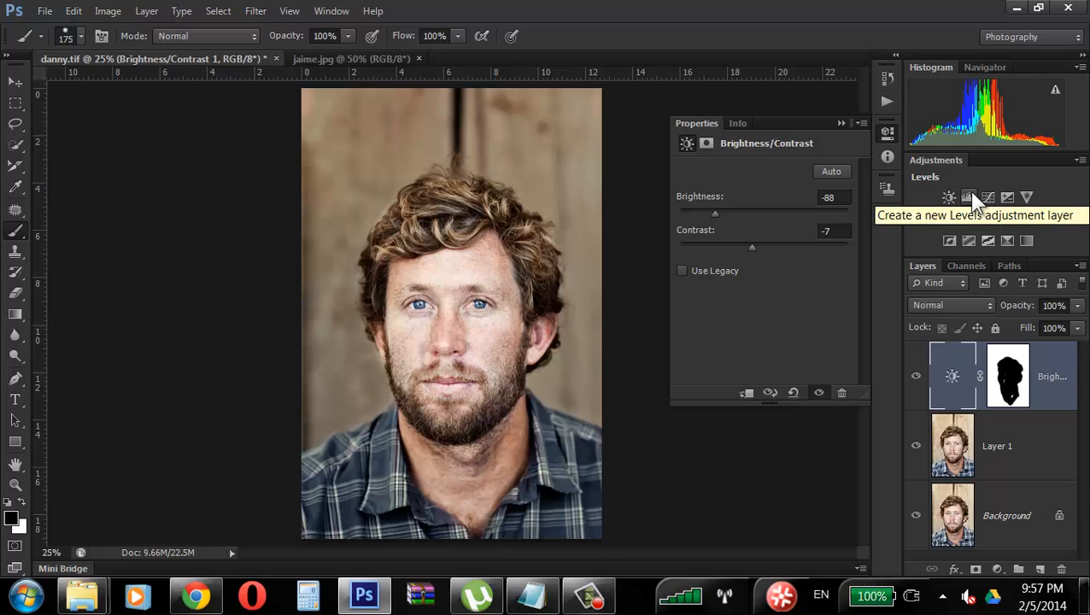
- Fill the Brightness/Contrast layer's mask with white in Normal mode at 100% opacity
{"action": "left_click", "coordinate": [1021, 356]}
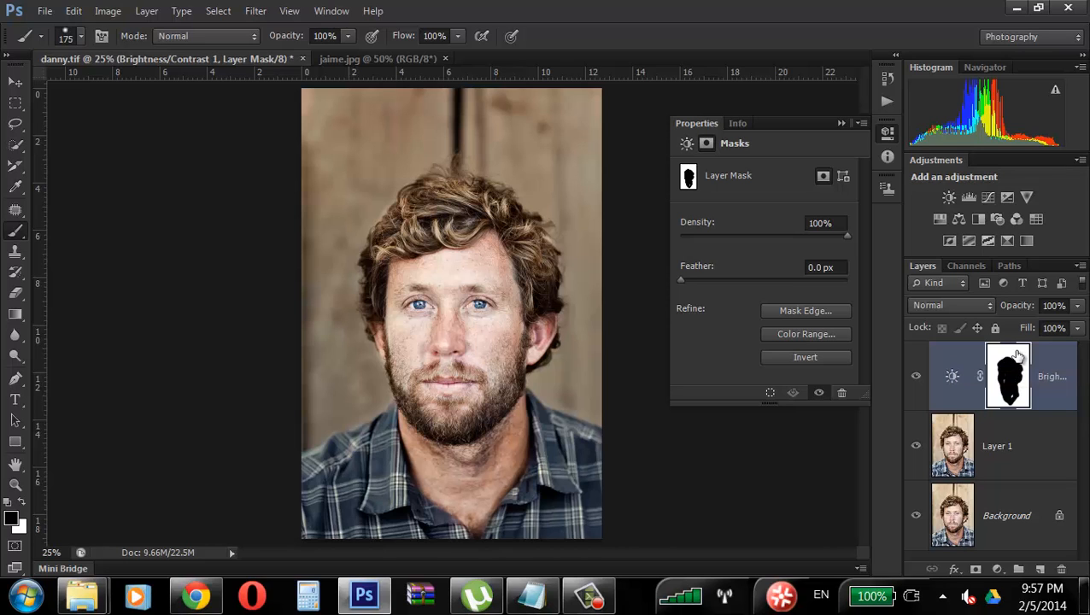
{"action": "left_click", "coordinate": [79, 13]}
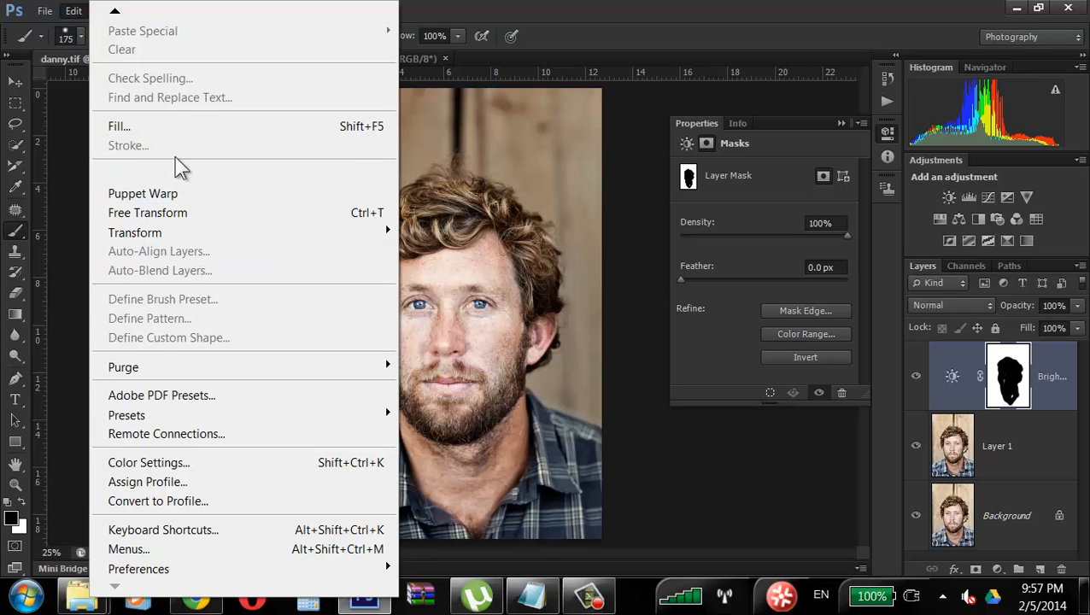
{"action": "left_click", "coordinate": [312, 127]}
{"action": "left_click_drag", "start_coordinate": [671, 211], "coordinate": [421, 69]}
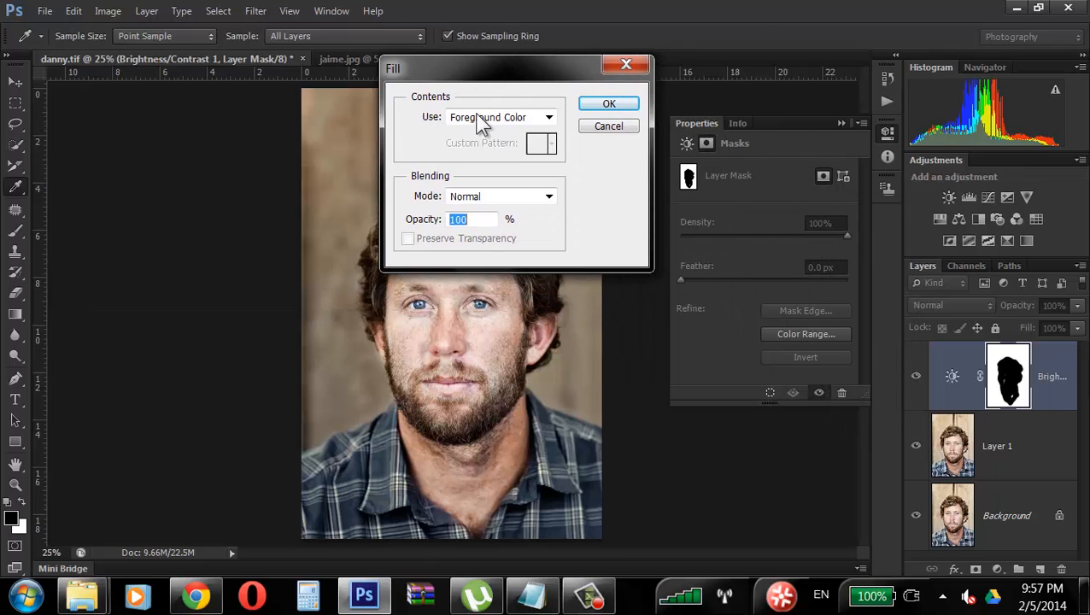
{"action": "left_click", "coordinate": [457, 120]}
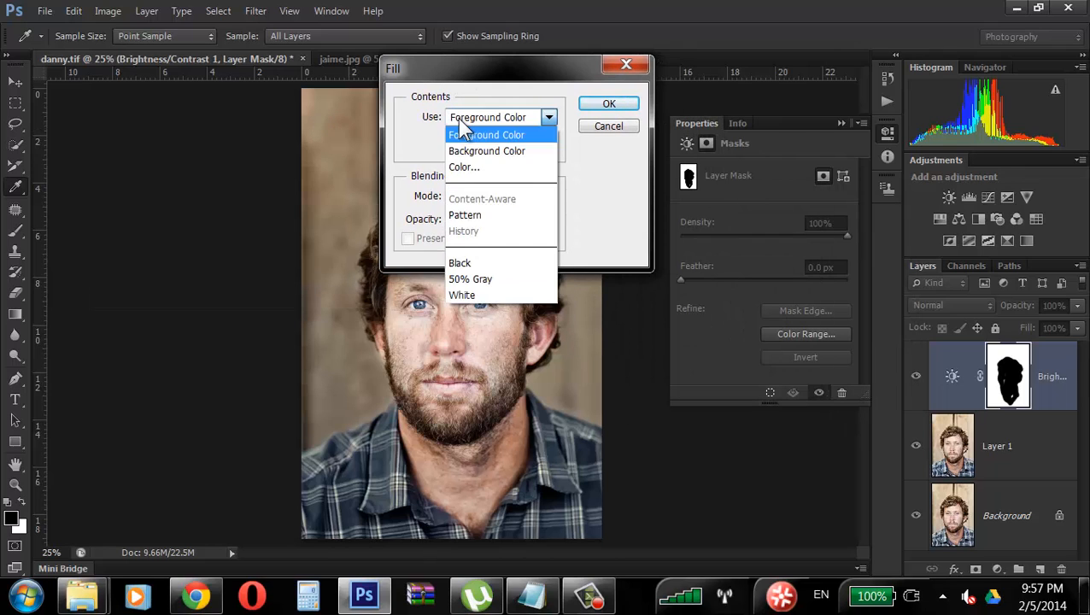
{"action": "left_click", "coordinate": [475, 299]}
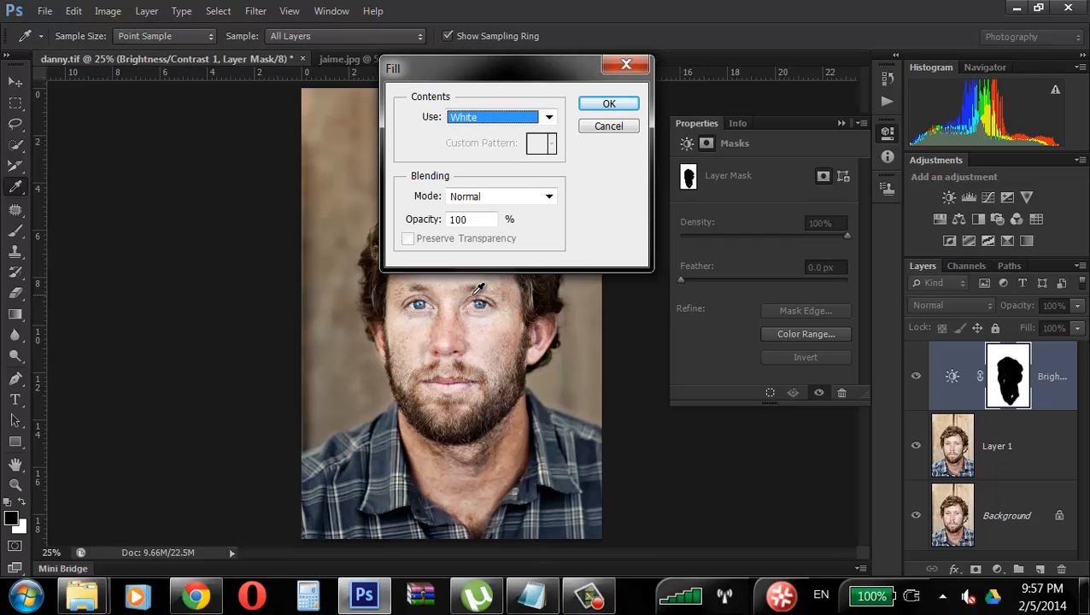
{"action": "left_click", "coordinate": [614, 103]}
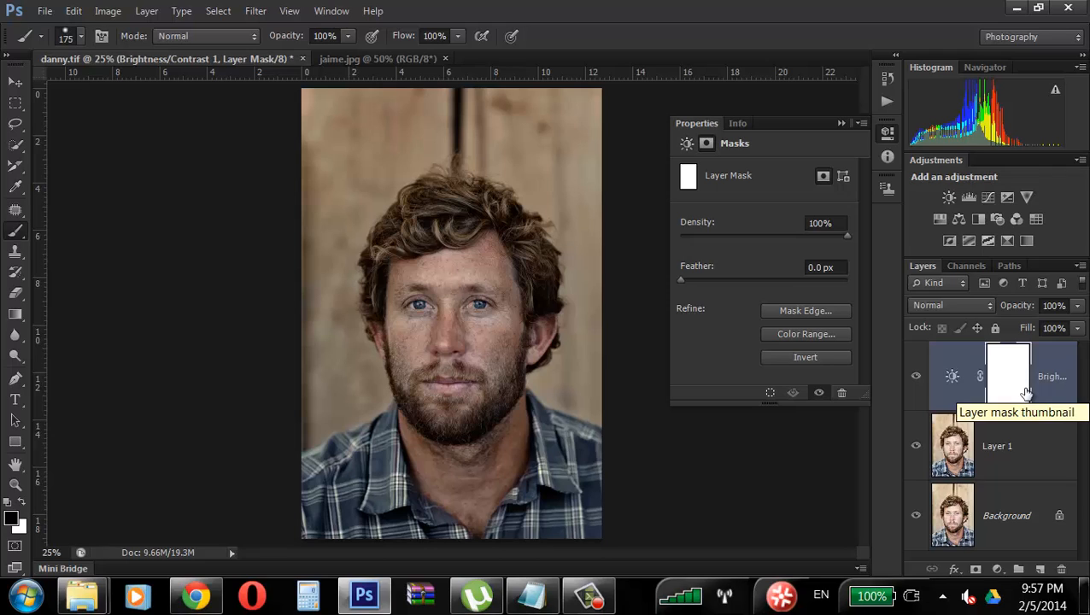
{"action": "left_click", "coordinate": [591, 597]}
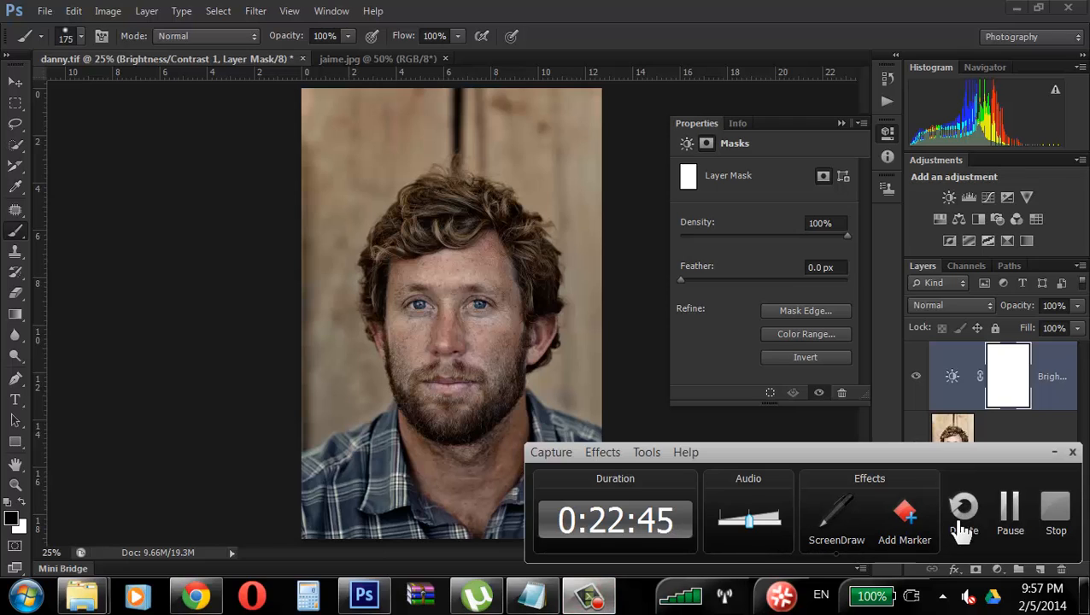
{"action": "left_click", "coordinate": [1010, 512]}
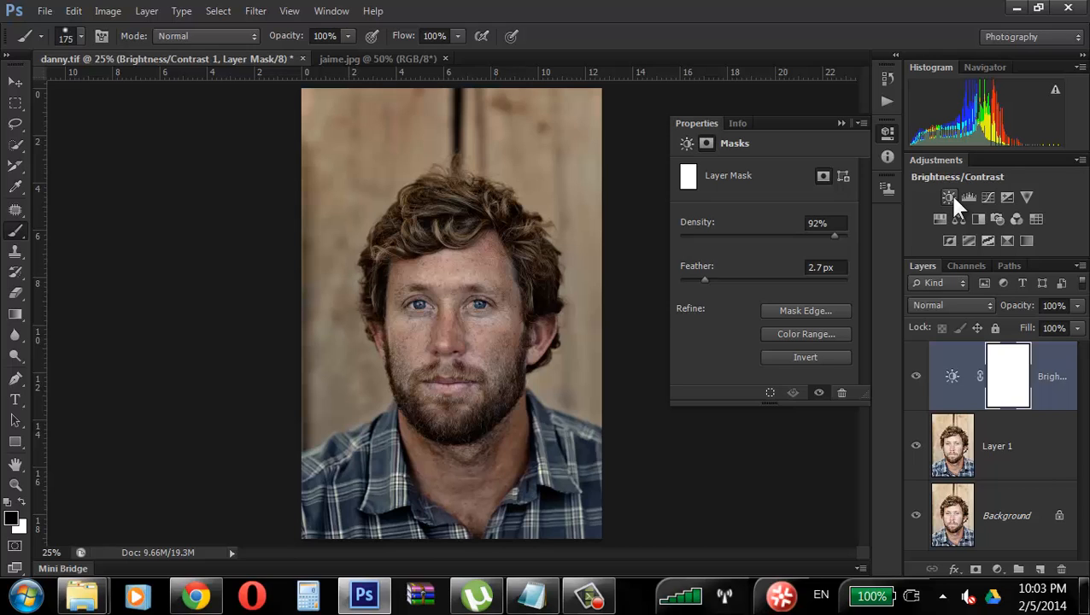
- Add a Levels adjustment layer above the Brightness/Contrast layer and hide the Brightness/Contrast layer
{"action": "left_click", "coordinate": [967, 196]}
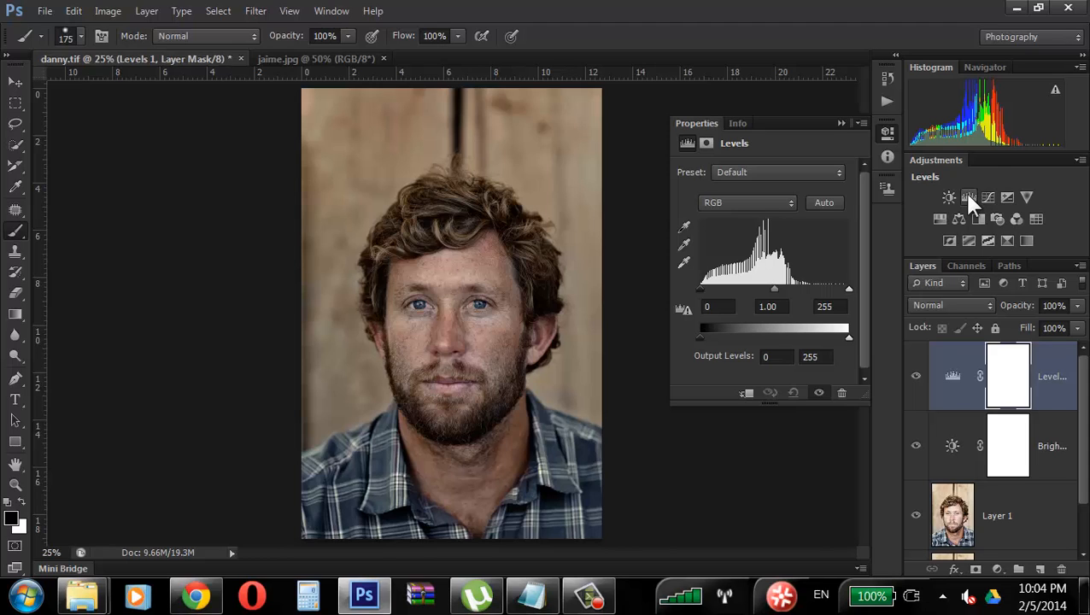
{"action": "left_click", "coordinate": [915, 447]}
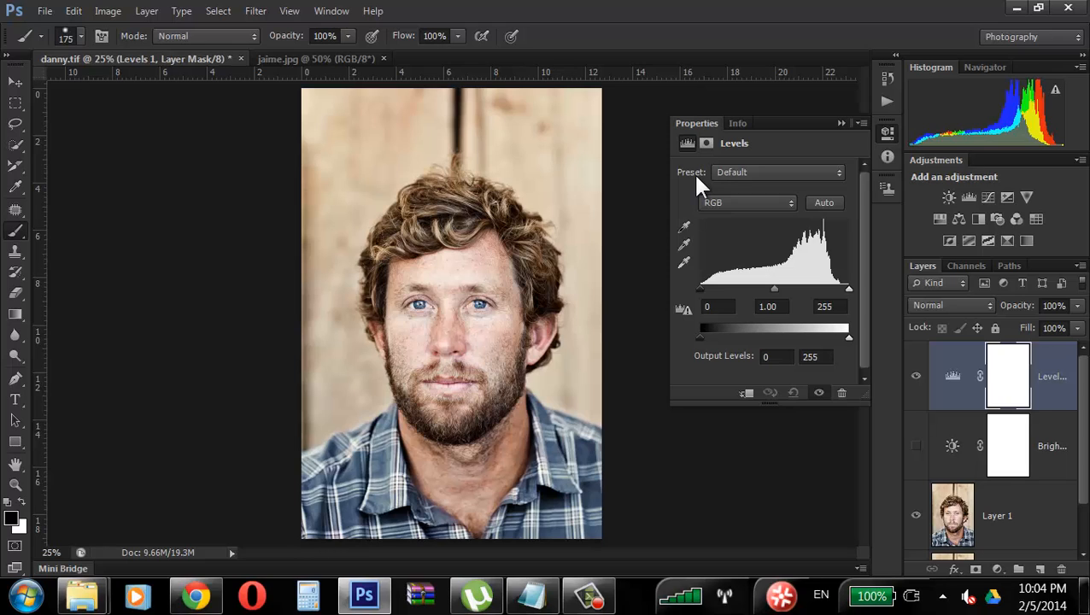
- Try the Levels presets Darker, Increase Contrast 1, Increase Contrast 2, Lighten Shadows and Lighter, and return to Default
{"action": "left_click", "coordinate": [803, 174]}
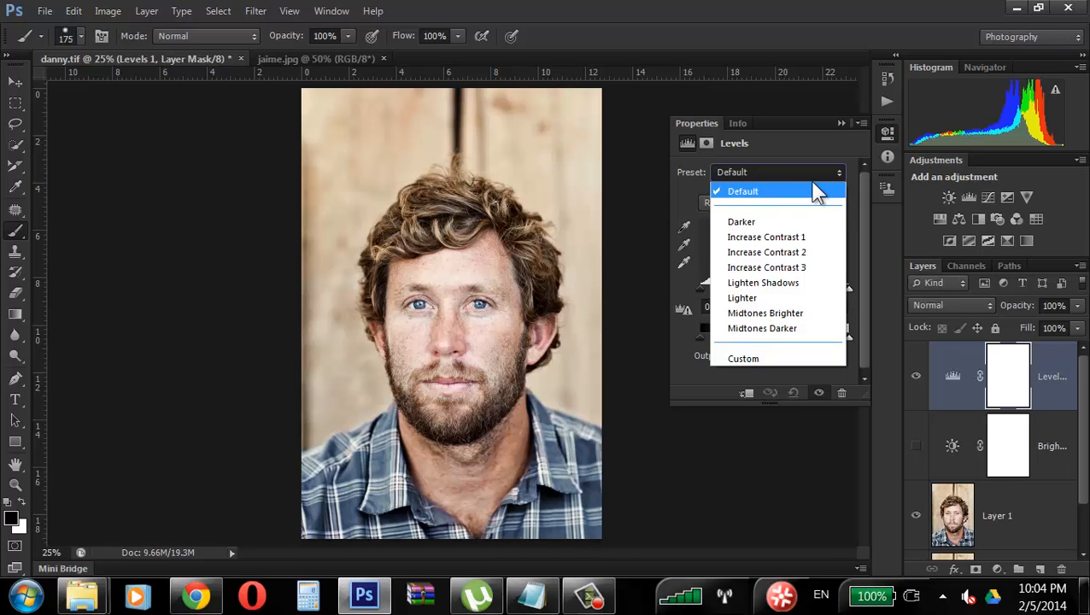
{"action": "left_click", "coordinate": [770, 220]}
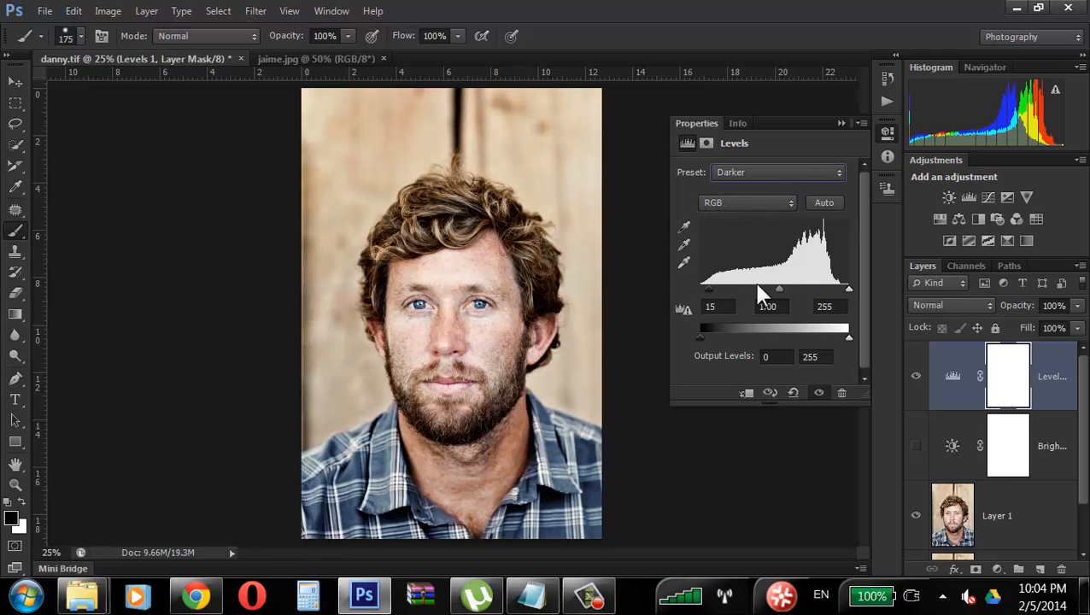
{"action": "left_click", "coordinate": [783, 173]}
{"action": "left_click", "coordinate": [781, 238]}
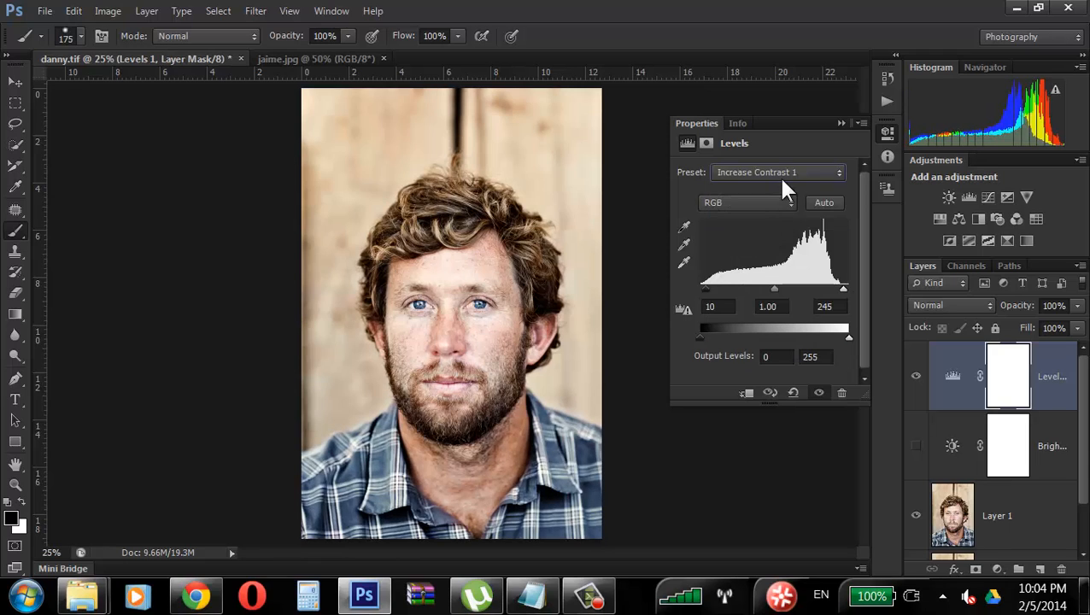
{"action": "left_click", "coordinate": [783, 175]}
{"action": "left_click", "coordinate": [789, 263]}
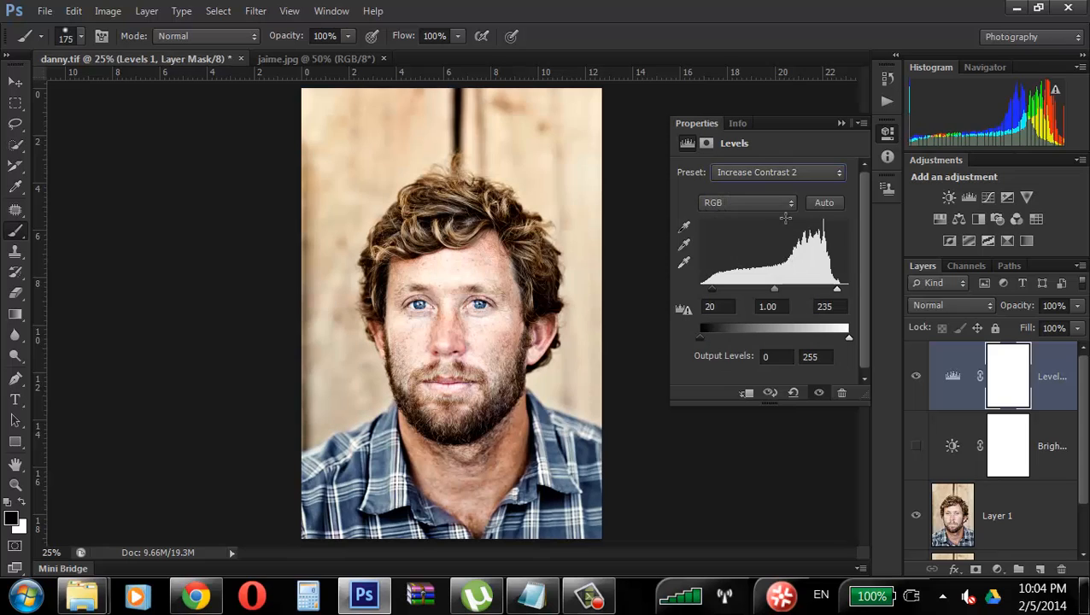
{"action": "left_click", "coordinate": [784, 173]}
{"action": "left_click", "coordinate": [778, 281]}
{"action": "left_click", "coordinate": [783, 174]}
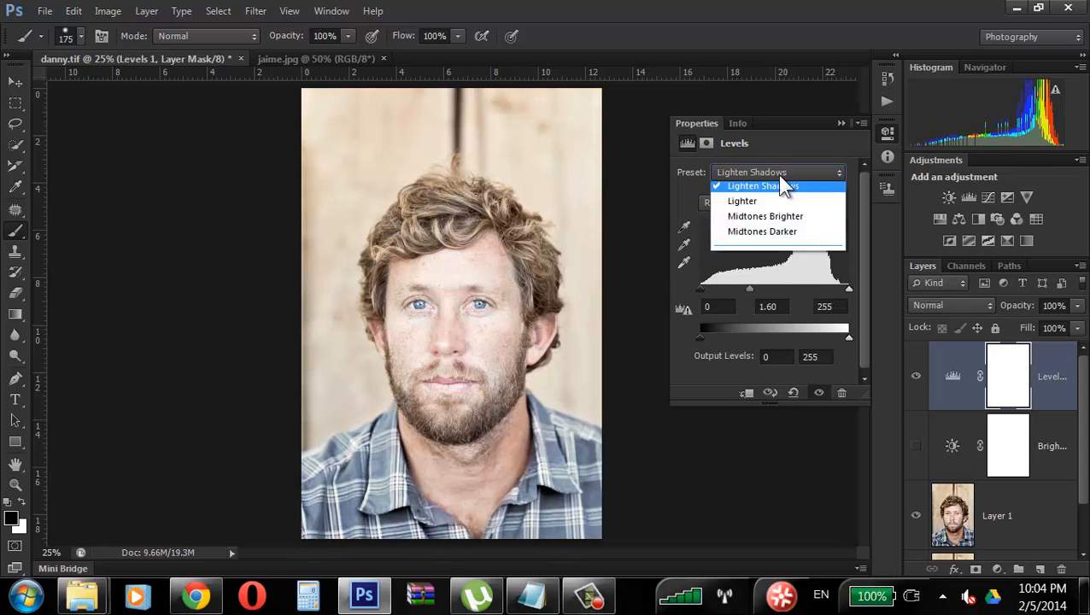
{"action": "left_click", "coordinate": [781, 299]}
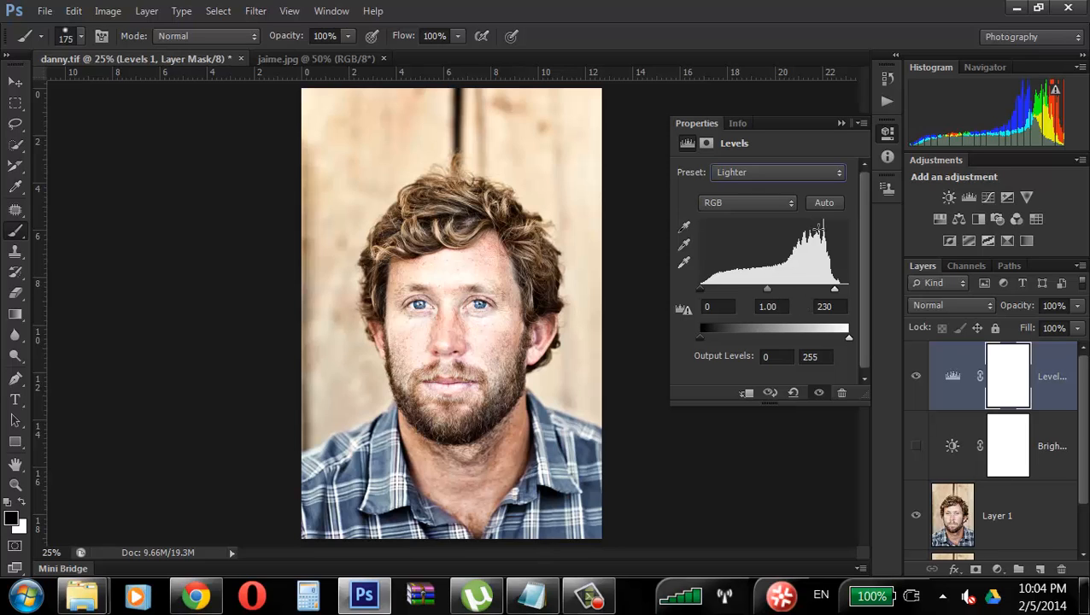
{"action": "left_click", "coordinate": [839, 173]}
{"action": "left_click", "coordinate": [823, 189]}
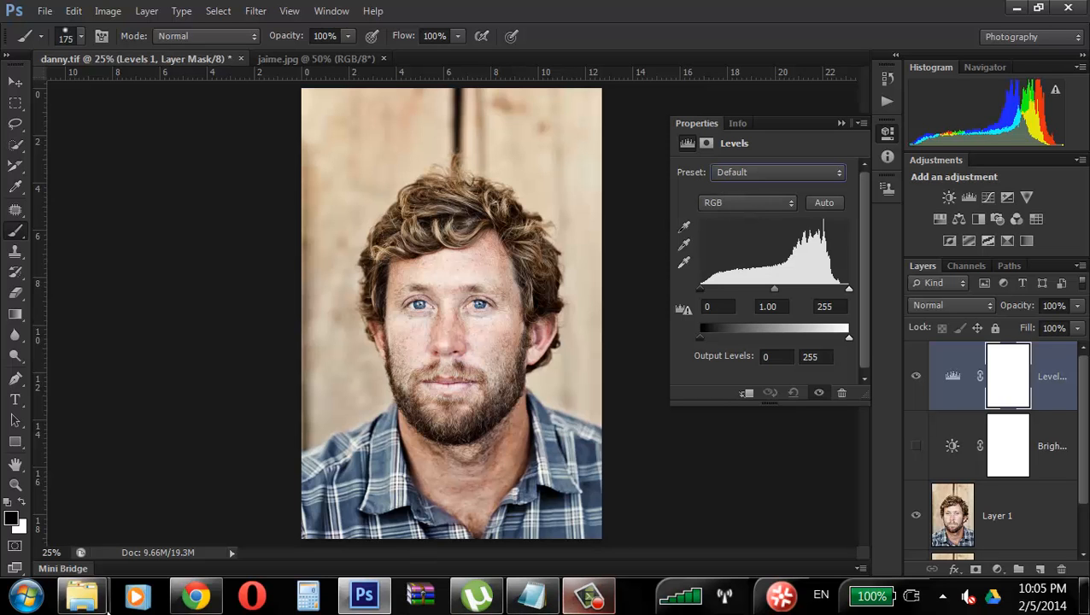
- Magnify the screen around the Levels properties with Windows Magnifier and look through the channel choices, staying on RGB
{"action": "left_click", "coordinate": [35, 597]}
{"action": "left_click", "coordinate": [101, 359]}
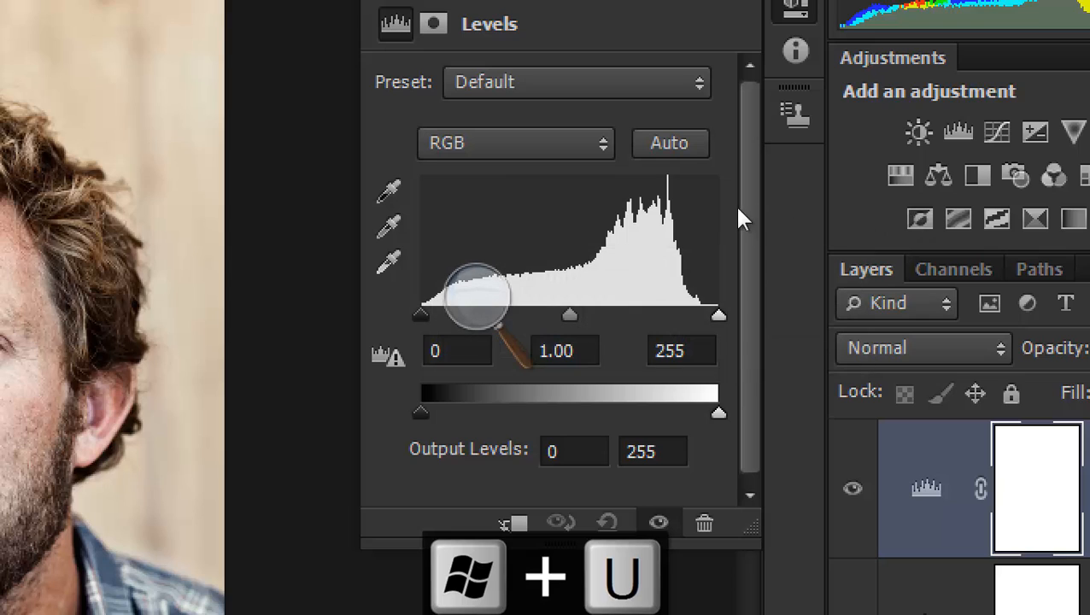
{"action": "left_click", "coordinate": [515, 143]}
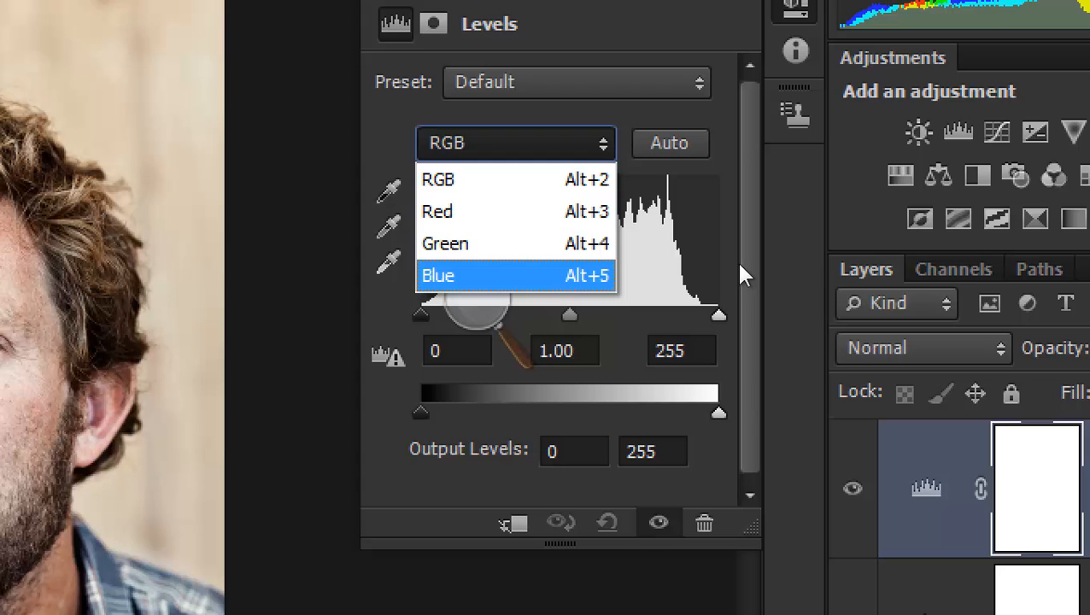
{"action": "left_click", "coordinate": [735, 226]}
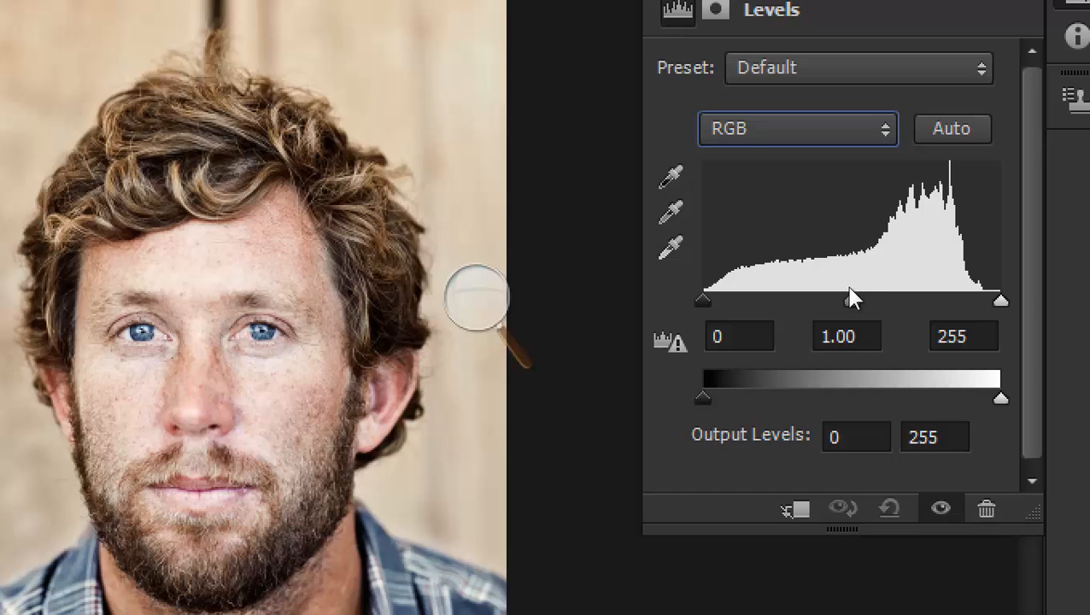
- Try lowering the RGB highlight input level to 195 and to 184, undoing each change
{"action": "left_click_drag", "start_coordinate": [849, 290], "coordinate": [814, 292]}
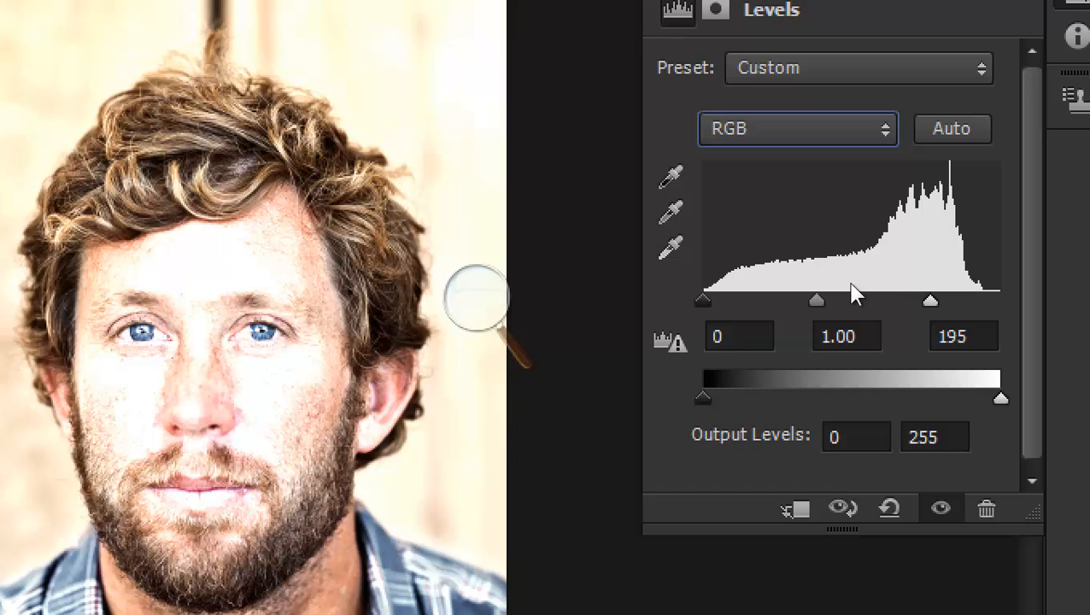
{"action": "key", "text": "ctrl+alt+z"}
{"action": "key", "text": "ctrl+alt+z"}
{"action": "key", "text": "ctrl+alt+z"}
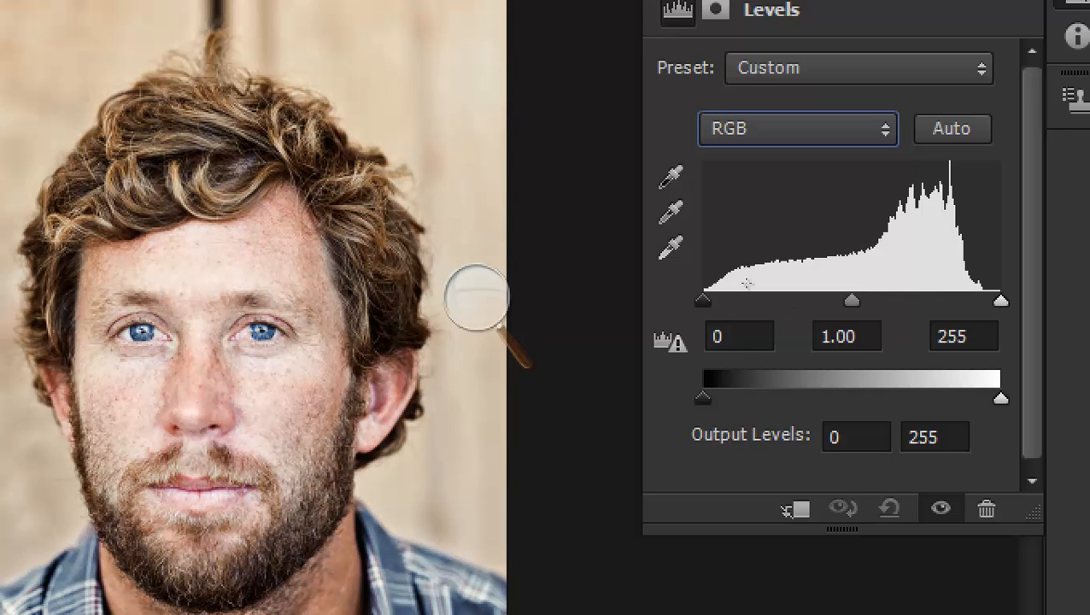
{"action": "left_click_drag", "start_coordinate": [849, 289], "coordinate": [807, 290]}
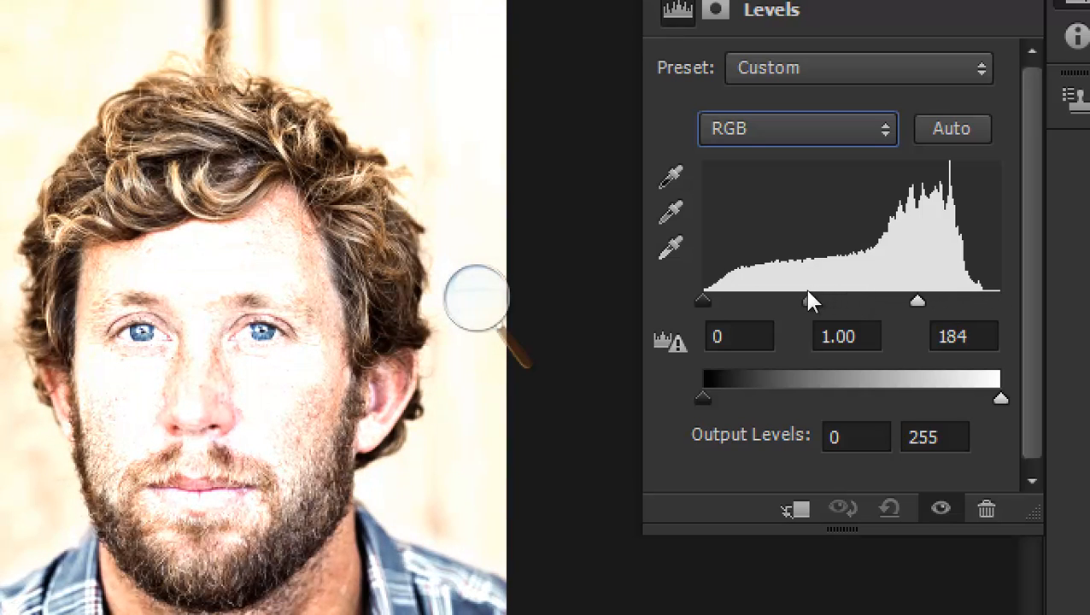
{"action": "key", "text": "ctrl+alt+z"}
{"action": "key", "text": "ctrl+alt+z"}
{"action": "key", "text": "ctrl+alt+z"}
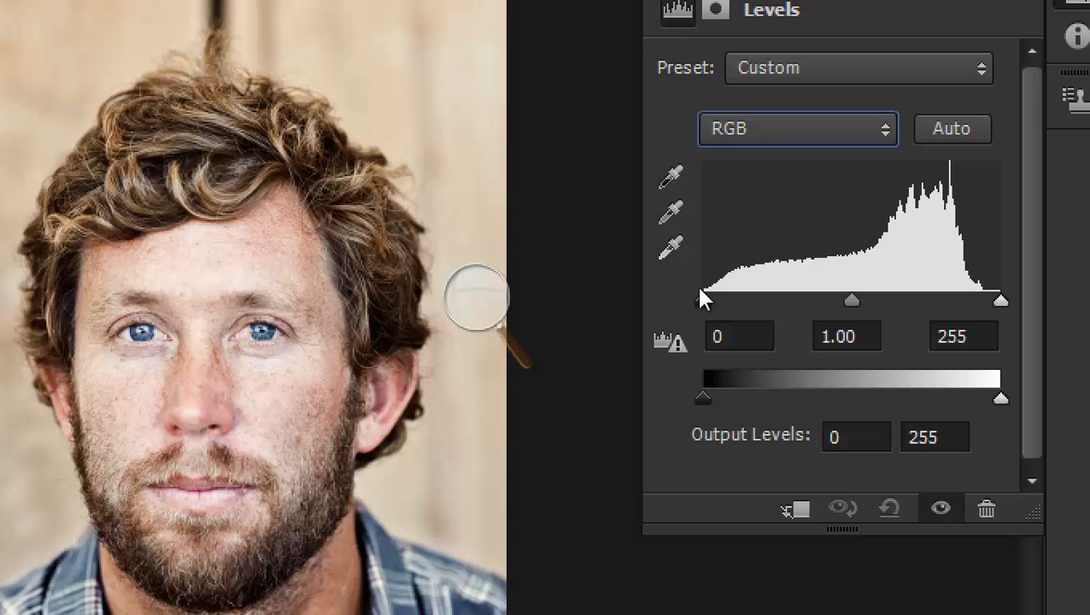
- Try RGB shadow inputs 36 and 23, highlight input 240 and midtones 1.86, settling on input levels 0, 1.05 and 255
{"action": "mouse_move", "coordinate": [700, 289]}
{"action": "left_mouse_down"}
{"action": "mouse_move", "coordinate": [741, 289]}
{"action": "mouse_move", "coordinate": [703, 291]}
{"action": "left_mouse_up"}
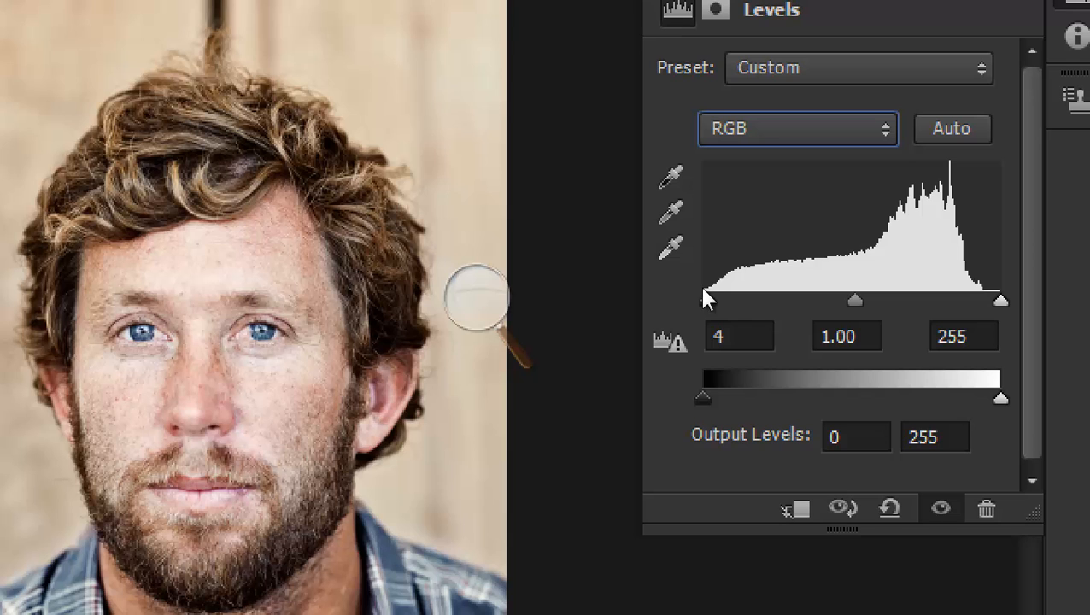
{"action": "left_click_drag", "start_coordinate": [706, 298], "coordinate": [744, 301]}
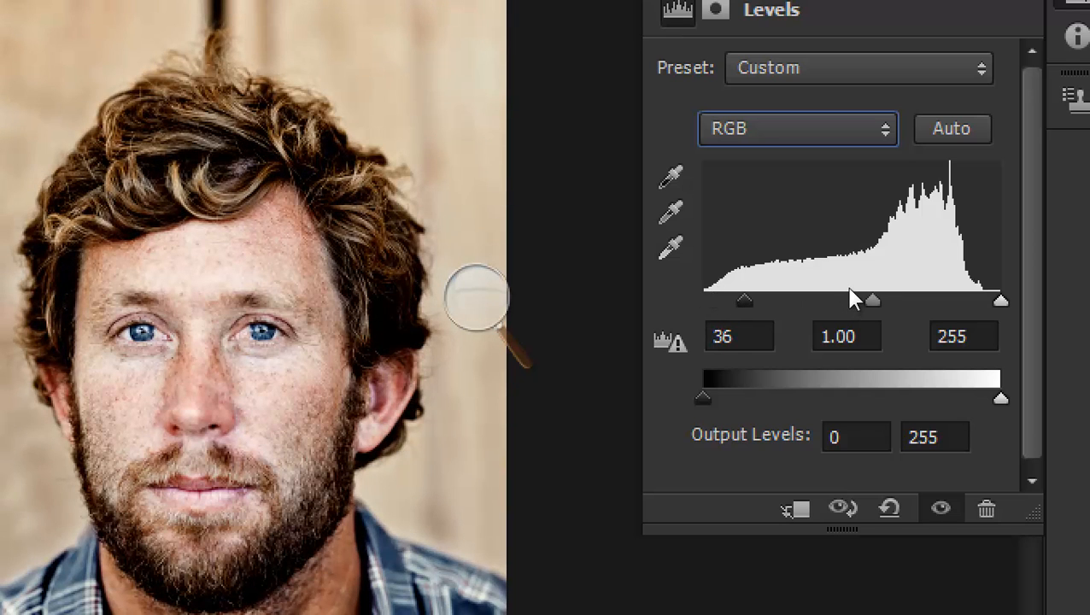
{"action": "left_click_drag", "start_coordinate": [1000, 301], "coordinate": [983, 301]}
{"action": "left_click_drag", "start_coordinate": [744, 300], "coordinate": [729, 301]}
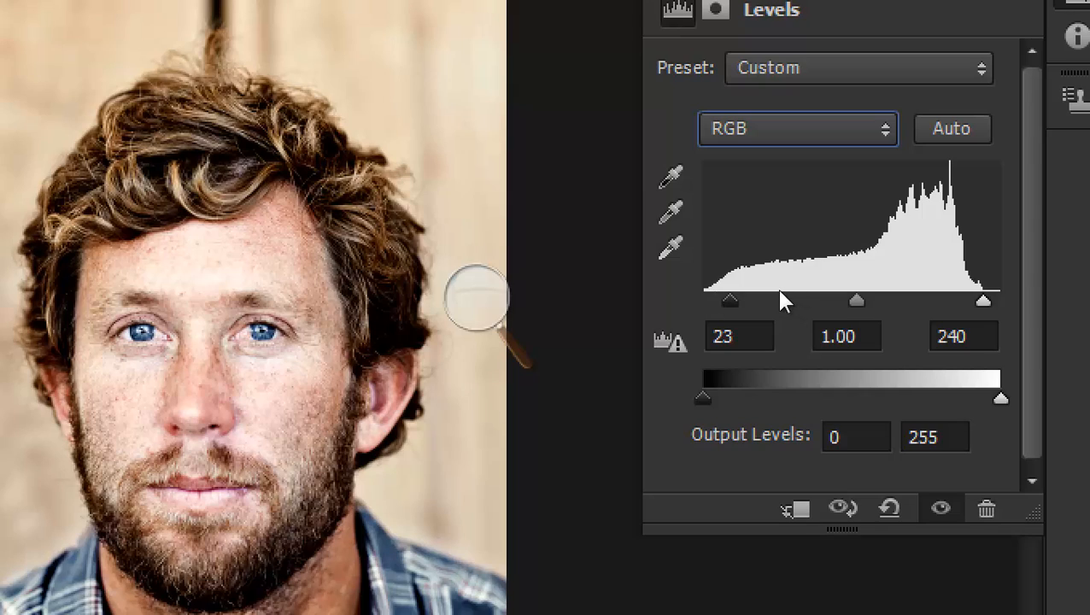
{"action": "mouse_move", "coordinate": [857, 301]}
{"action": "left_mouse_down"}
{"action": "mouse_move", "coordinate": [898, 301]}
{"action": "mouse_move", "coordinate": [854, 301]}
{"action": "left_mouse_up"}
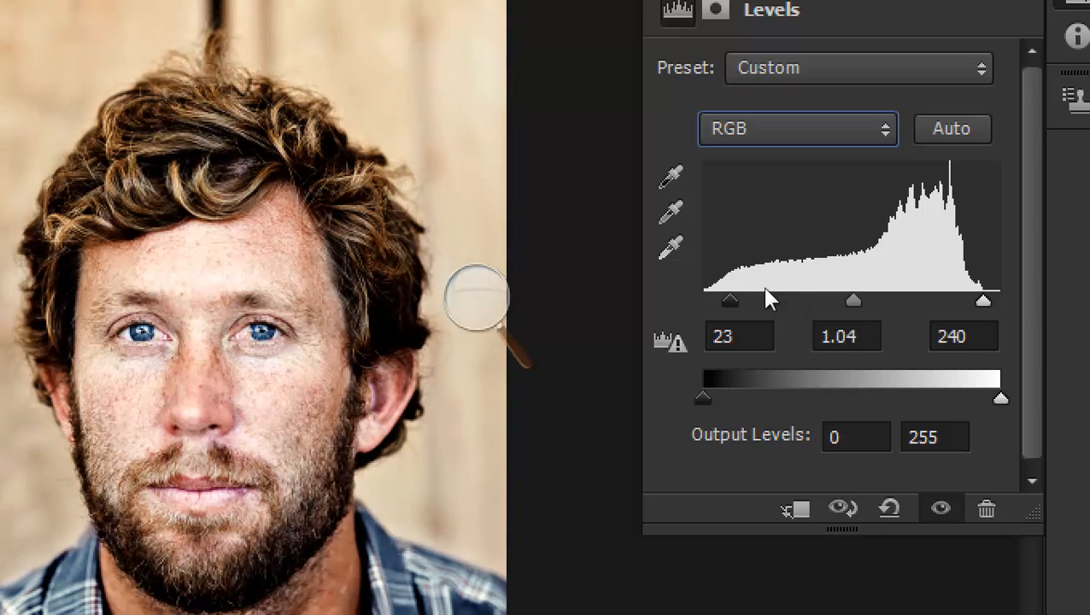
{"action": "left_click_drag", "start_coordinate": [766, 301], "coordinate": [750, 301]}
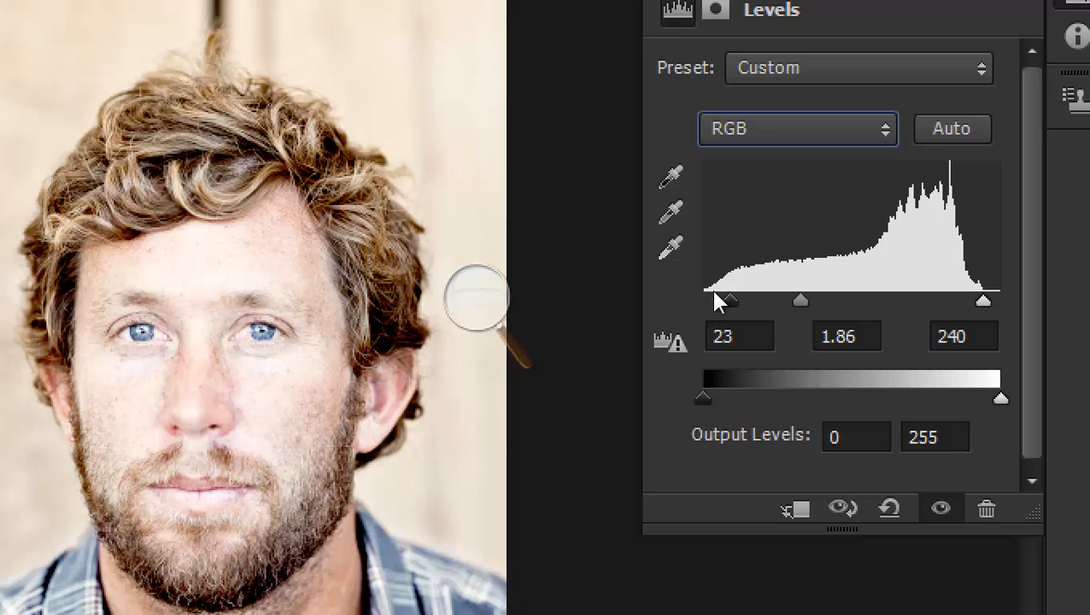
{"action": "left_click_drag", "start_coordinate": [724, 300], "coordinate": [690, 287]}
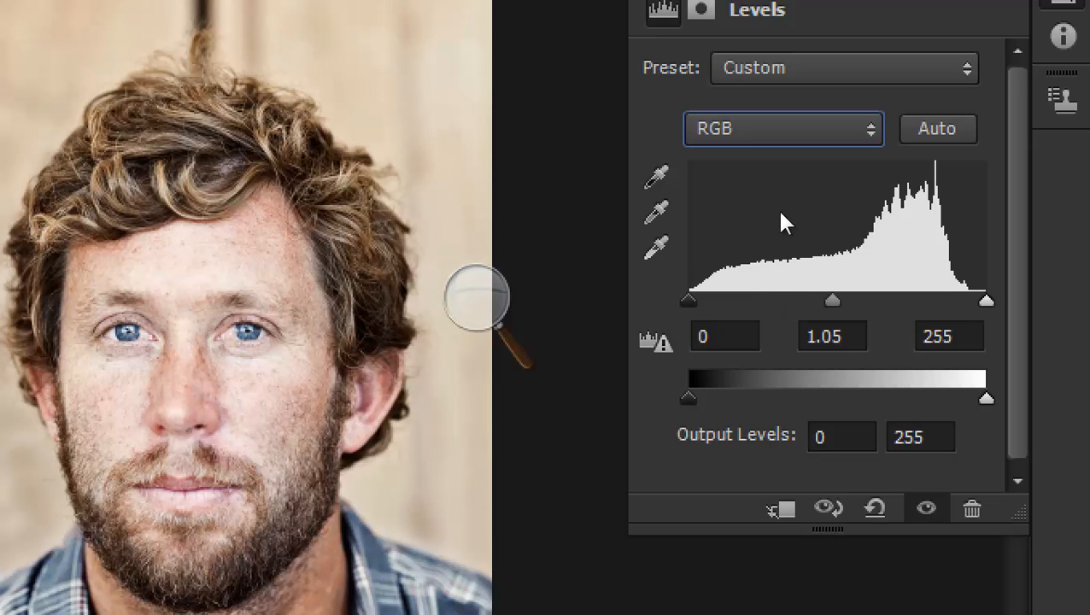
- Try lowering the Blue channel's highlight input to 163 and restore its input levels to 0, 1.00 and 255
{"action": "key", "text": "alt+Down"}
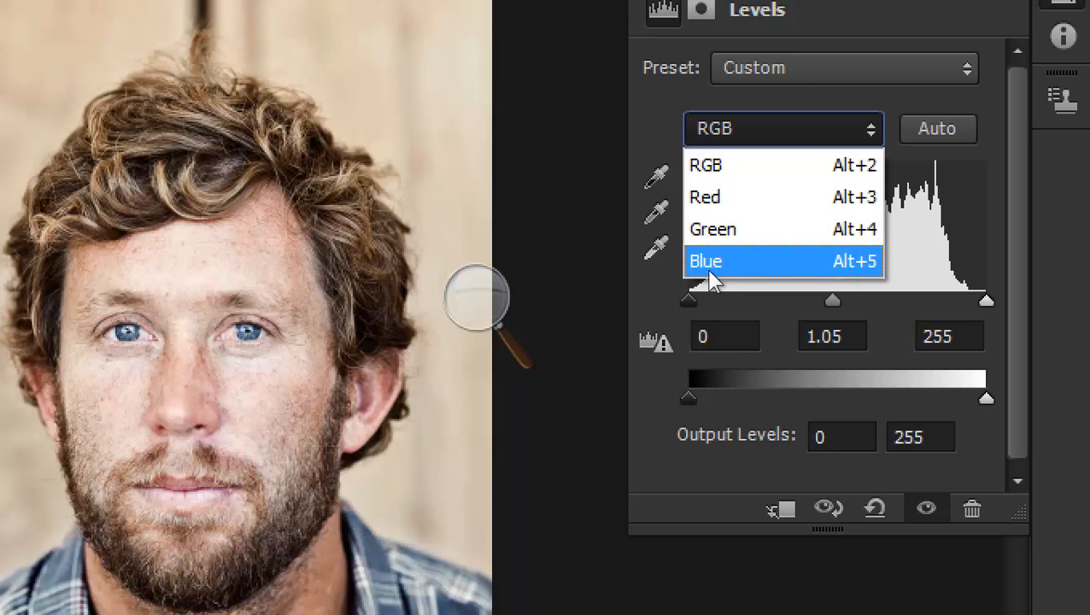
{"action": "left_click", "coordinate": [709, 272]}
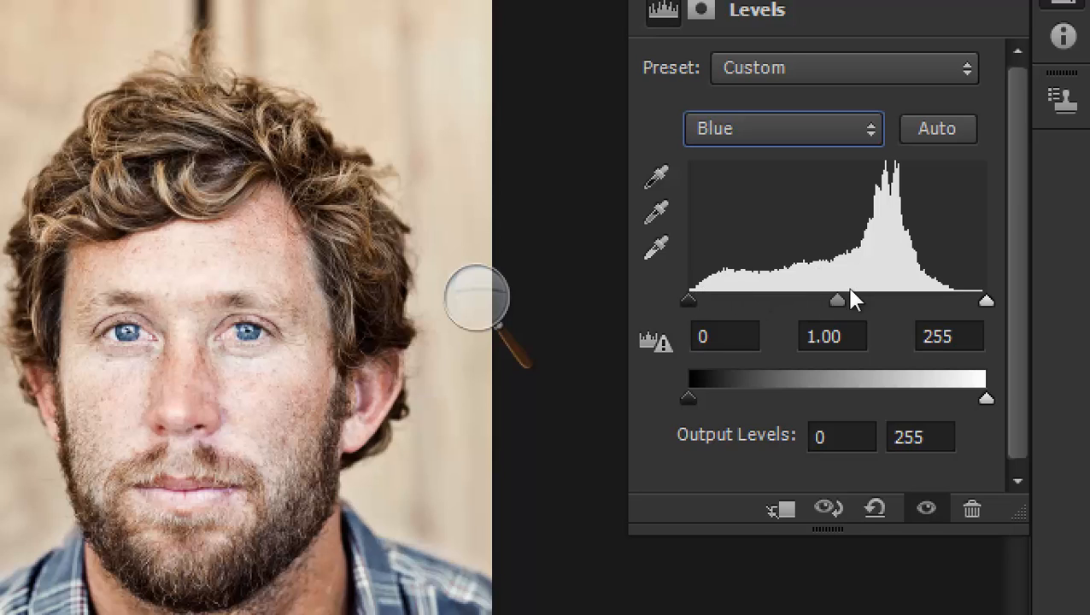
{"action": "left_click_drag", "start_coordinate": [849, 290], "coordinate": [795, 295]}
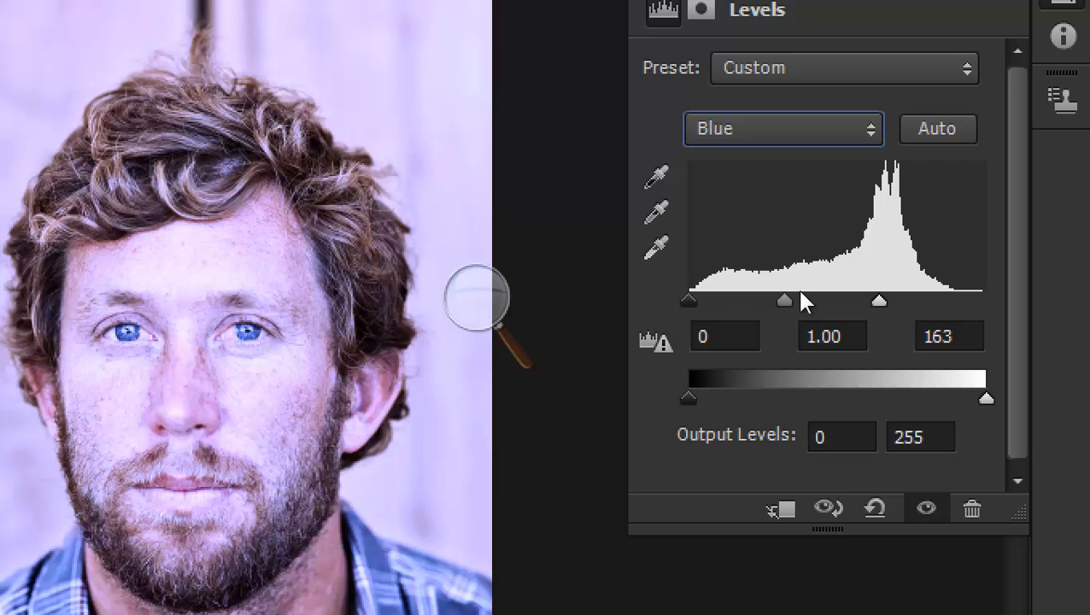
{"action": "left_click_drag", "start_coordinate": [801, 292], "coordinate": [855, 286]}
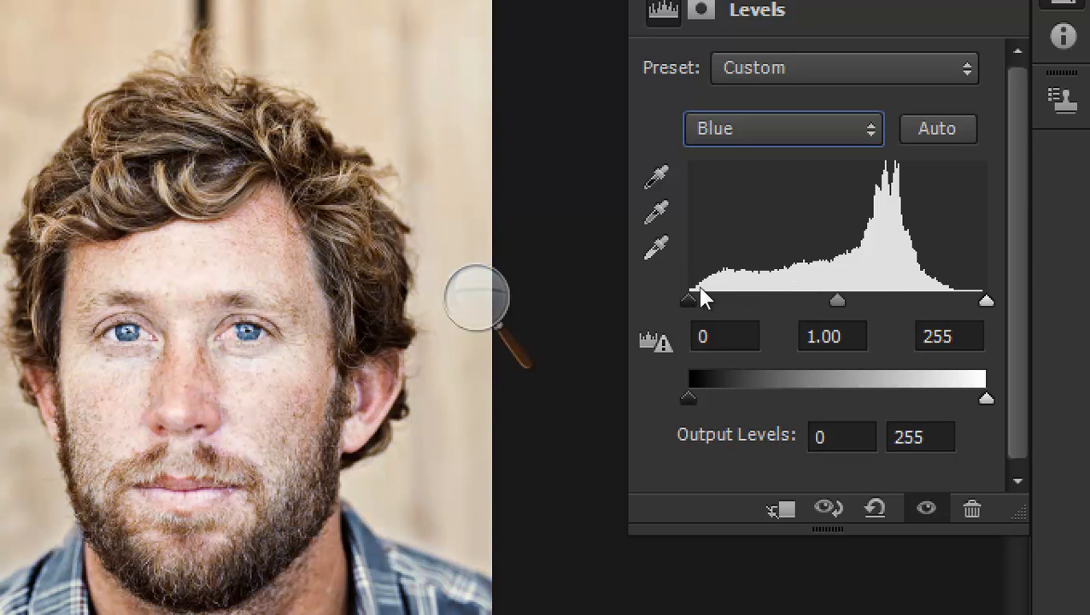
{"action": "mouse_move", "coordinate": [699, 295]}
{"action": "left_mouse_down"}
{"action": "mouse_move", "coordinate": [730, 291]}
{"action": "mouse_move", "coordinate": [691, 295]}
{"action": "left_mouse_up"}
- Set the Red channel's input levels to shadows 5, midtones 1.31 and highlights 241
{"action": "left_click", "coordinate": [769, 128]}
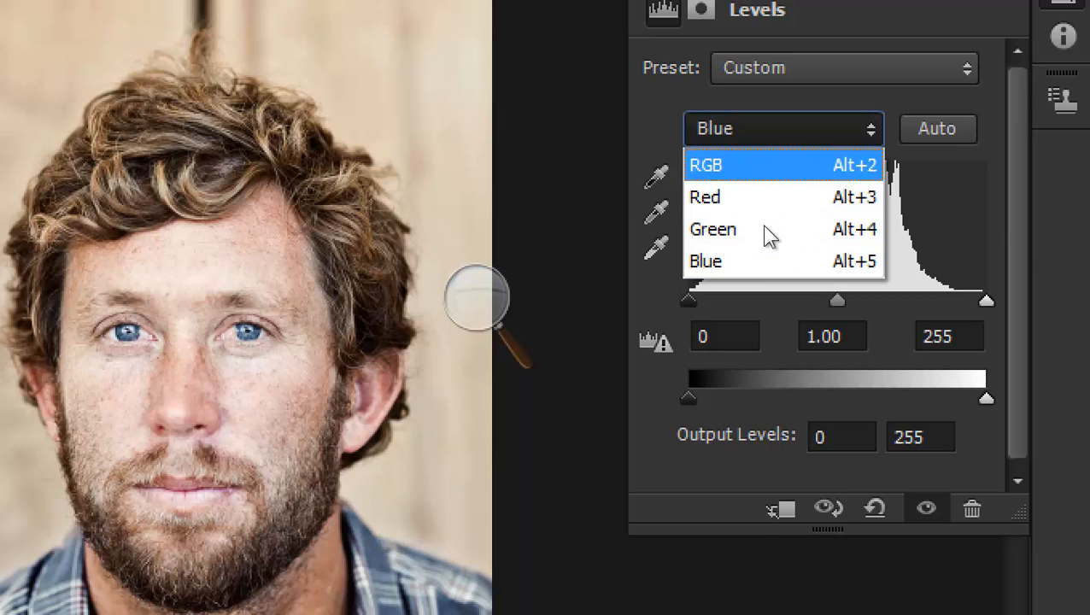
{"action": "left_click", "coordinate": [764, 197]}
{"action": "left_click_drag", "start_coordinate": [837, 299], "coordinate": [770, 299]}
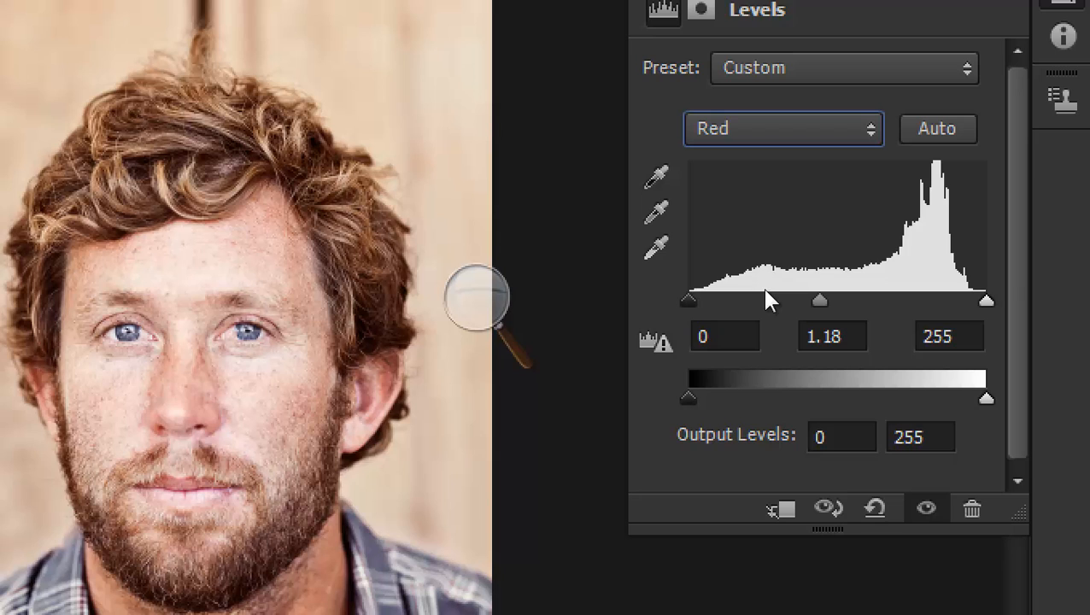
{"action": "left_click_drag", "start_coordinate": [766, 299], "coordinate": [763, 301]}
{"action": "left_click_drag", "start_coordinate": [986, 300], "coordinate": [970, 300]}
{"action": "left_click_drag", "start_coordinate": [681, 287], "coordinate": [690, 288]}
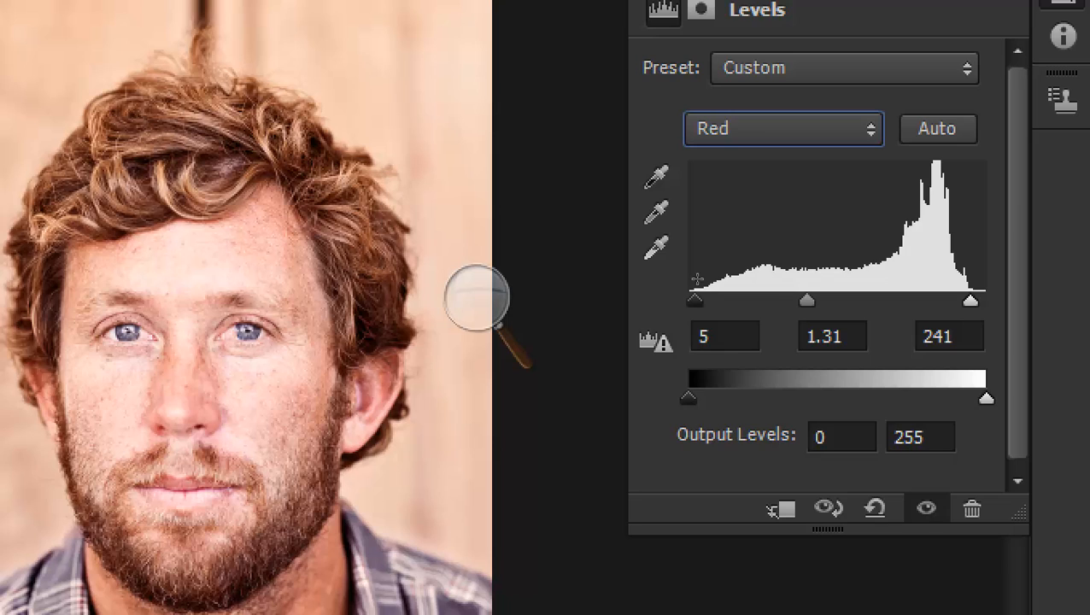
- Try midtones 1.26 on the Green channel and settle on shadow input 19 and midtones 1.05
{"action": "left_click", "coordinate": [760, 129]}
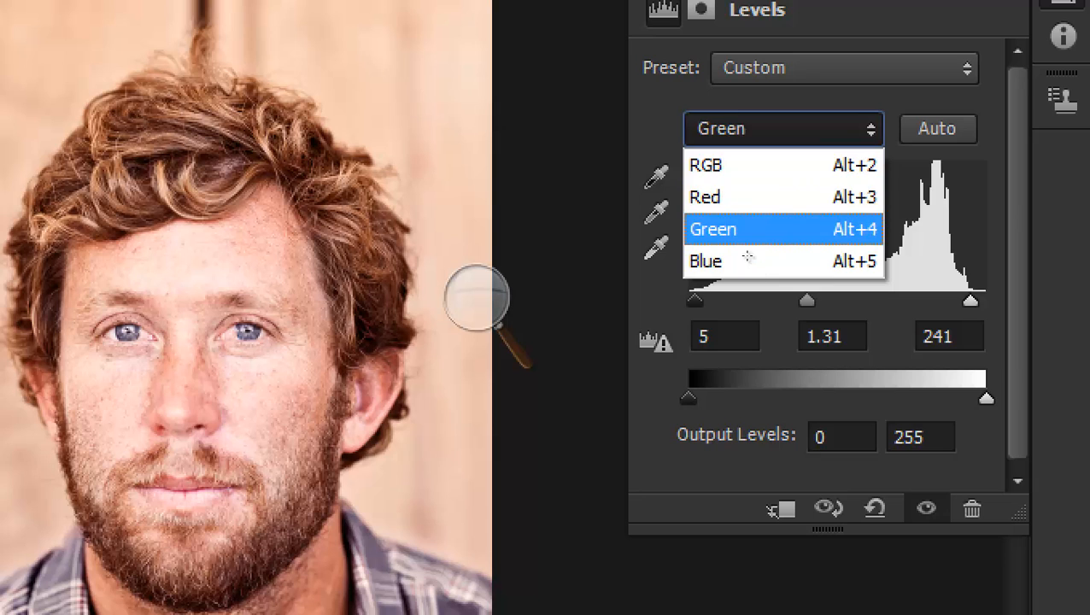
{"action": "left_click", "coordinate": [750, 231]}
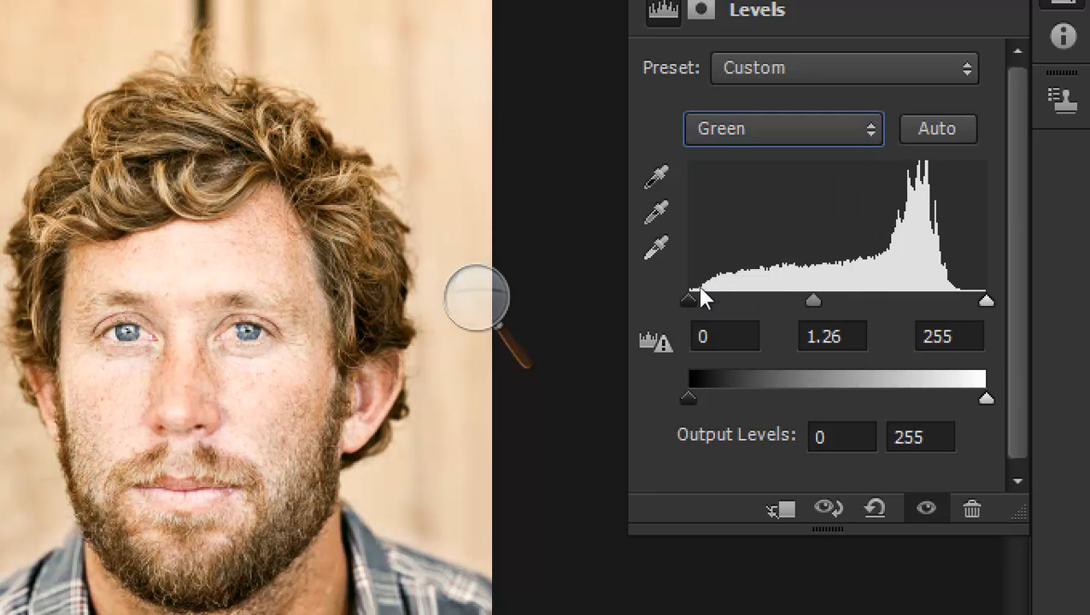
{"action": "left_click_drag", "start_coordinate": [694, 298], "coordinate": [714, 295]}
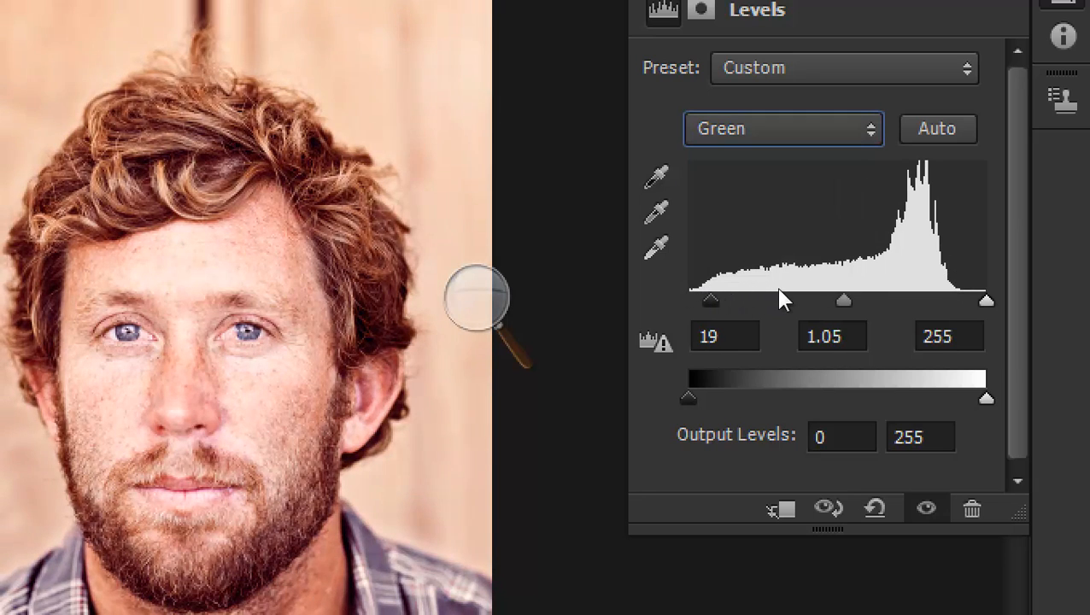
- Set the Red channel's highlight input to 232 and the Blue channel's shadow input to 8
{"action": "left_click", "coordinate": [761, 129]}
{"action": "left_click", "coordinate": [770, 202]}
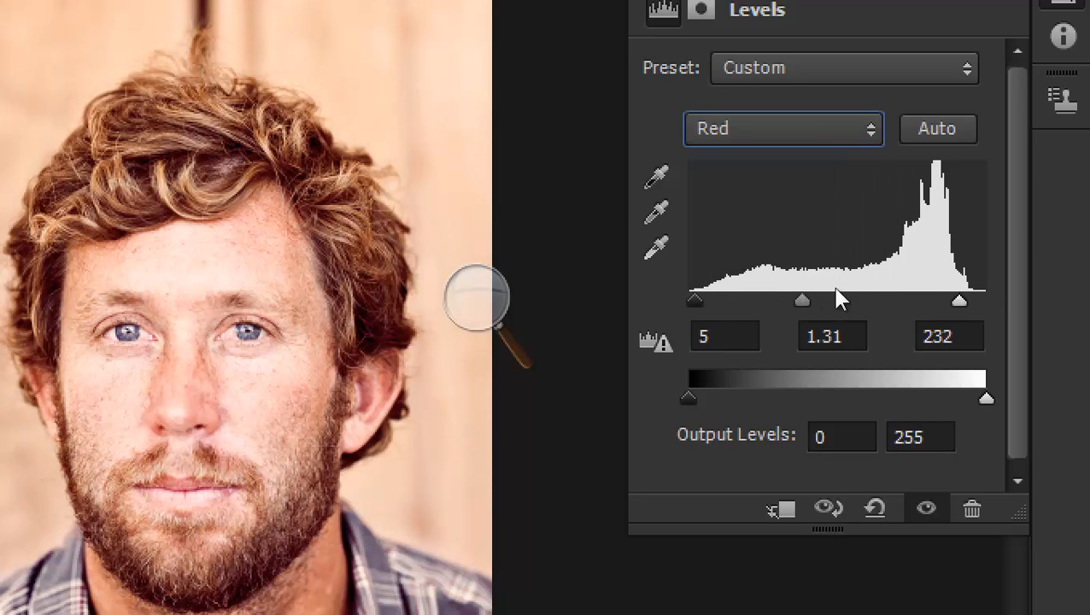
{"action": "left_click", "coordinate": [769, 129]}
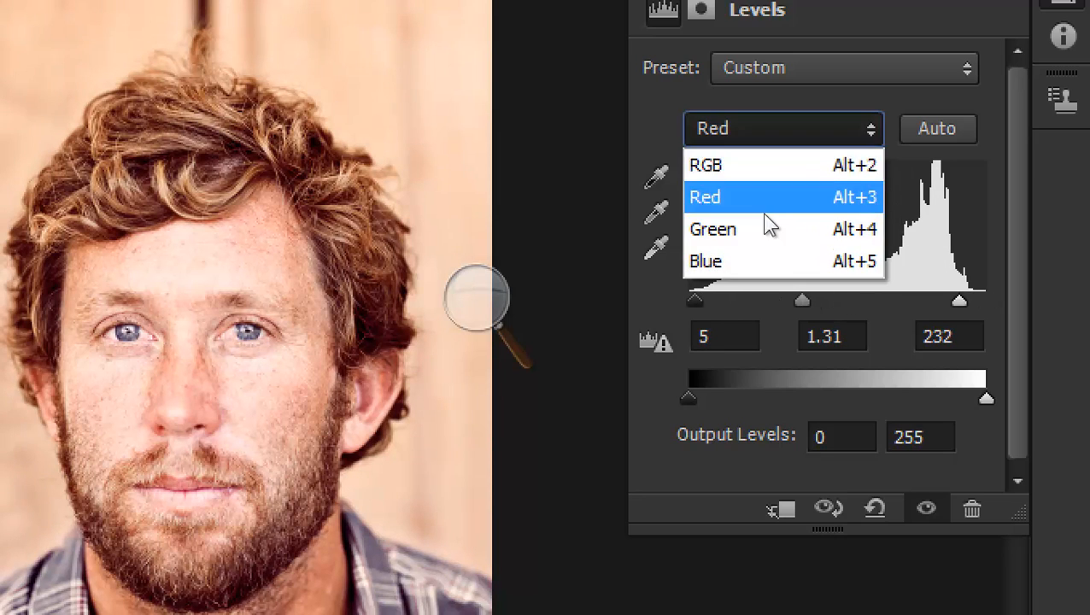
{"action": "left_click", "coordinate": [740, 261]}
{"action": "left_click_drag", "start_coordinate": [694, 299], "coordinate": [706, 297]}
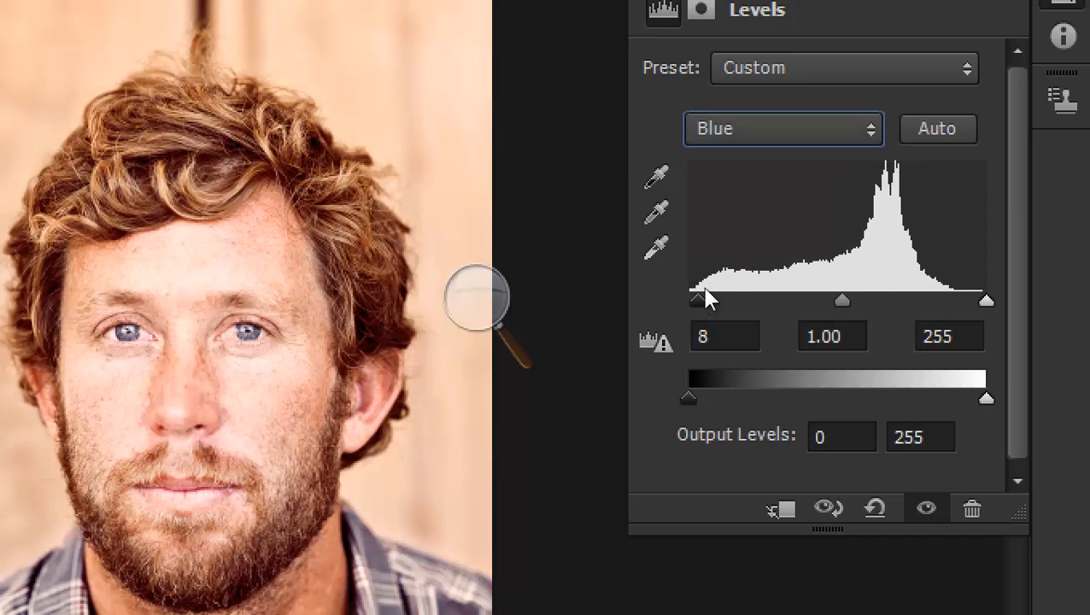
- Return the screen magnification to 100% and close Magnifier
{"action": "left_click", "coordinate": [601, 291]}
{"action": "left_click", "coordinate": [596, 308]}
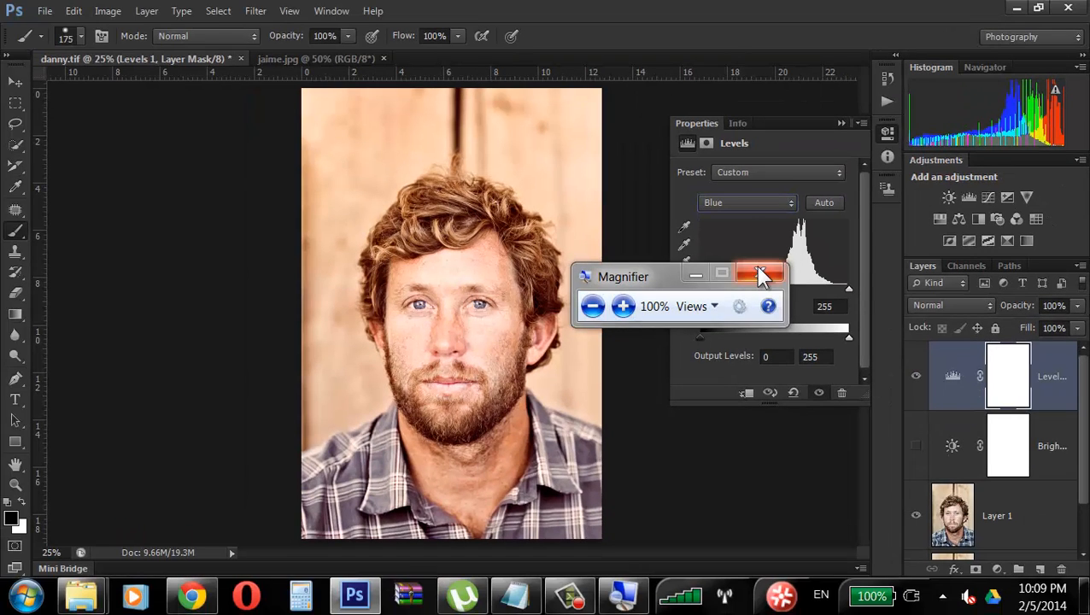
{"action": "left_click", "coordinate": [755, 274]}
{"action": "key", "text": "super+u"}
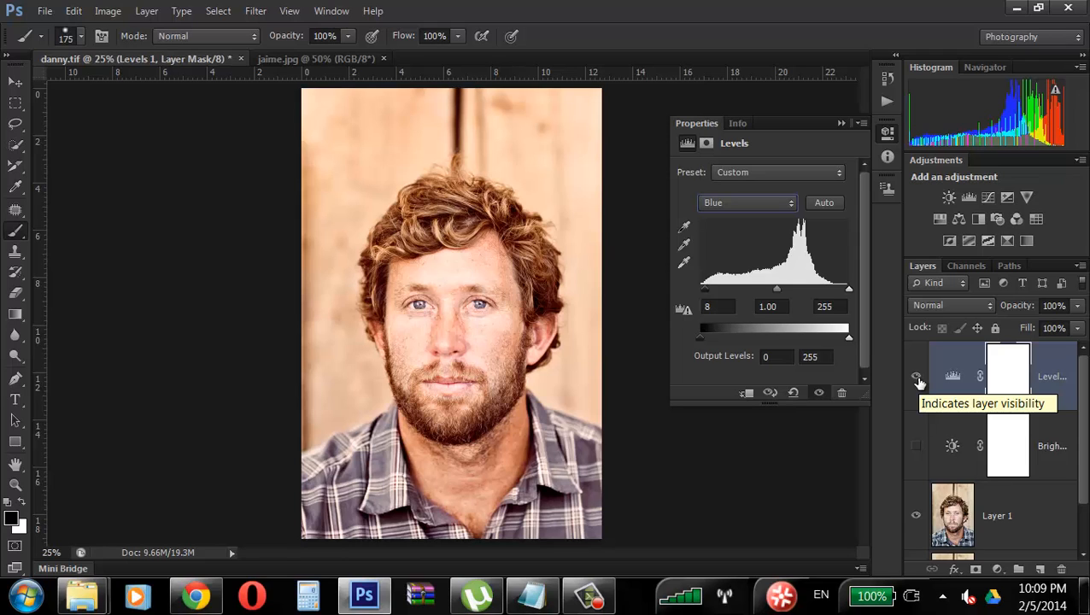
- Hide and reshow the Levels 1 layer to compare the portrait with and without it, and collapse the adjustment's properties
{"action": "left_click", "coordinate": [916, 378]}
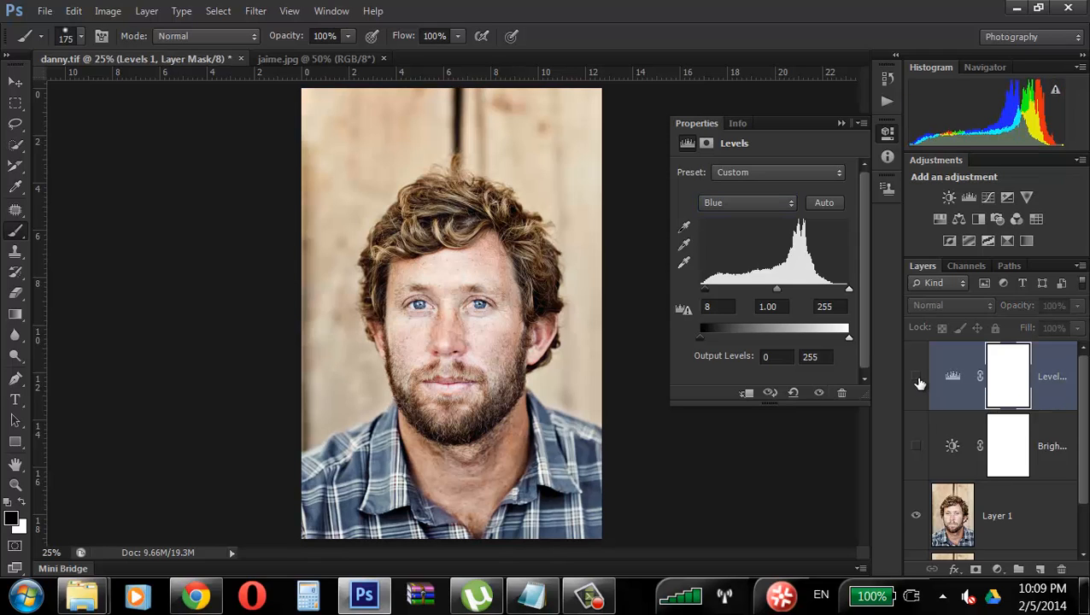
{"action": "left_click", "coordinate": [917, 378]}
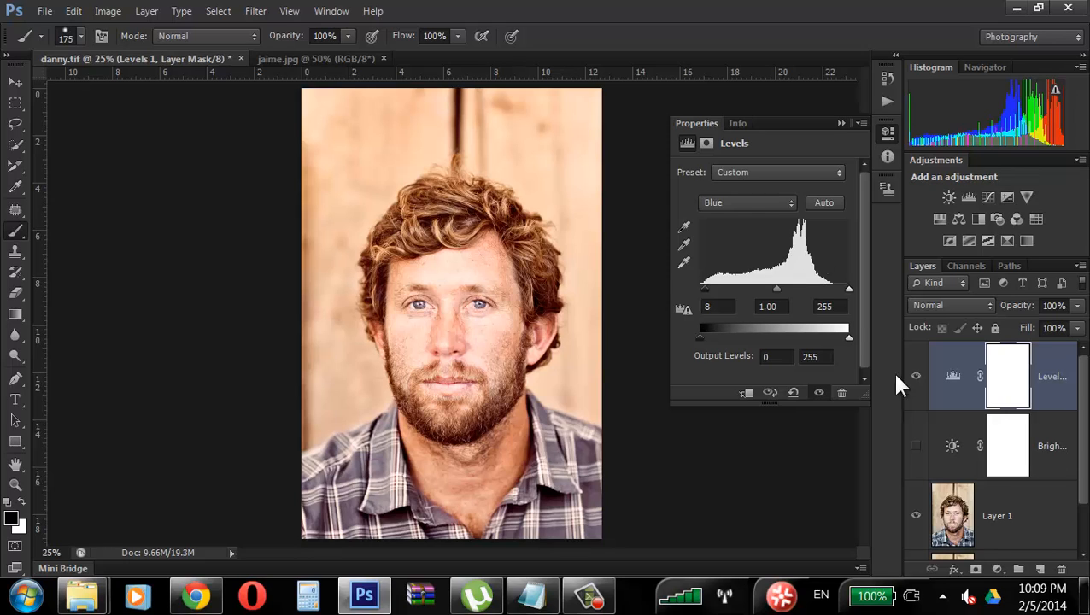
{"action": "left_click", "coordinate": [841, 124]}
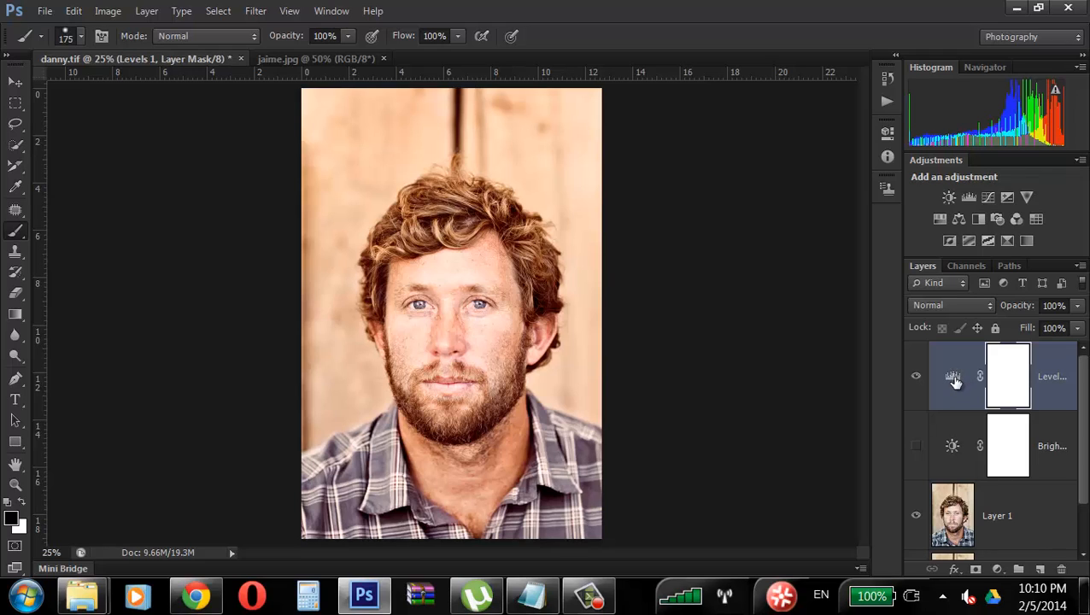
- Reopen the settings of the Levels 1 adjustment layer and reset them with the Default preset
{"action": "left_click", "coordinate": [955, 382]}
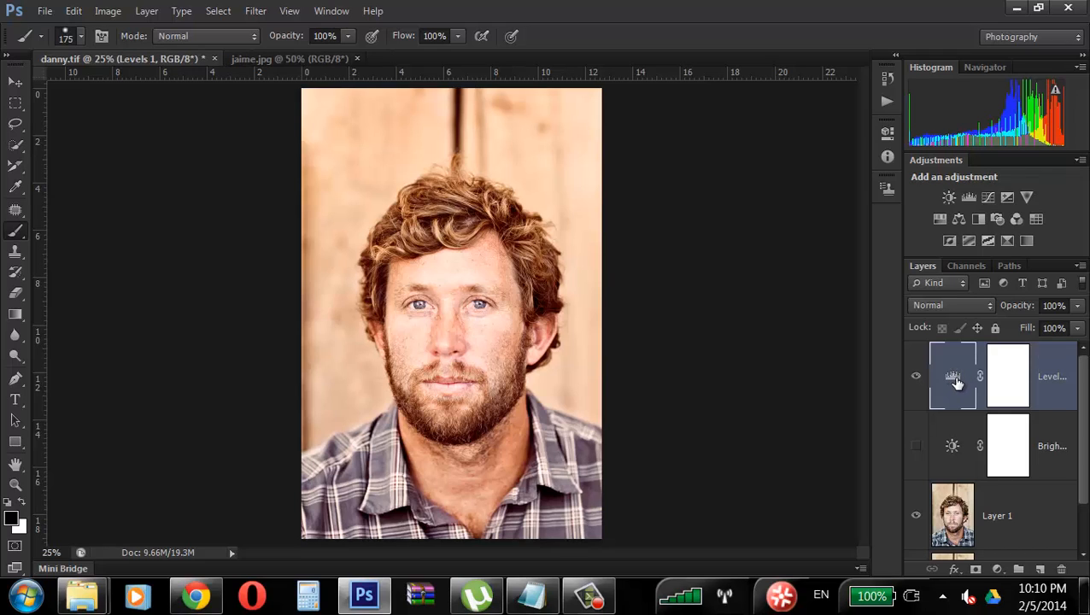
{"action": "double_click", "coordinate": [955, 382]}
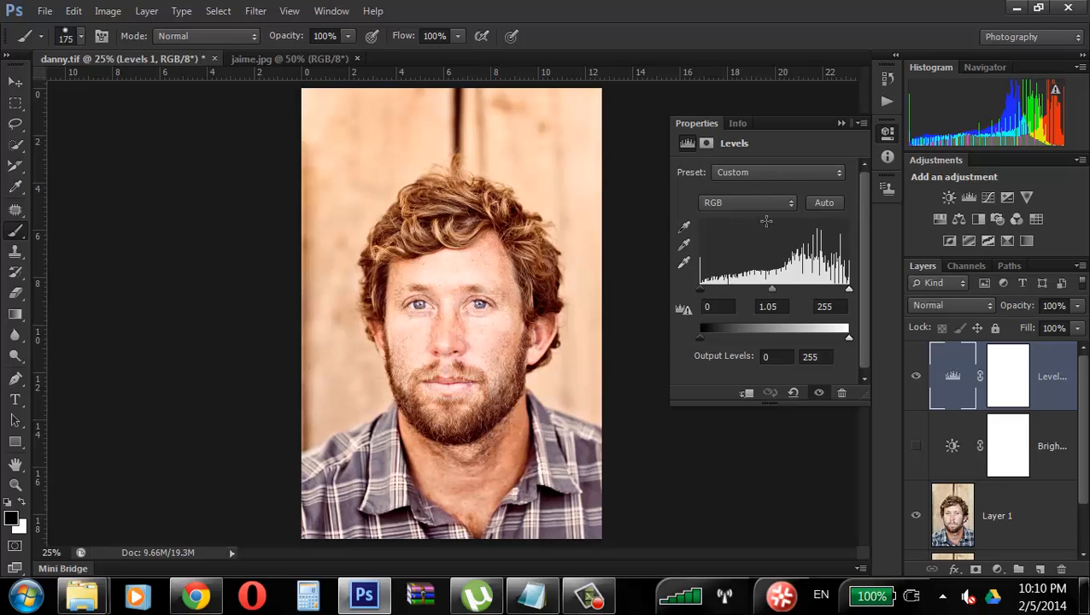
{"action": "left_click", "coordinate": [796, 173]}
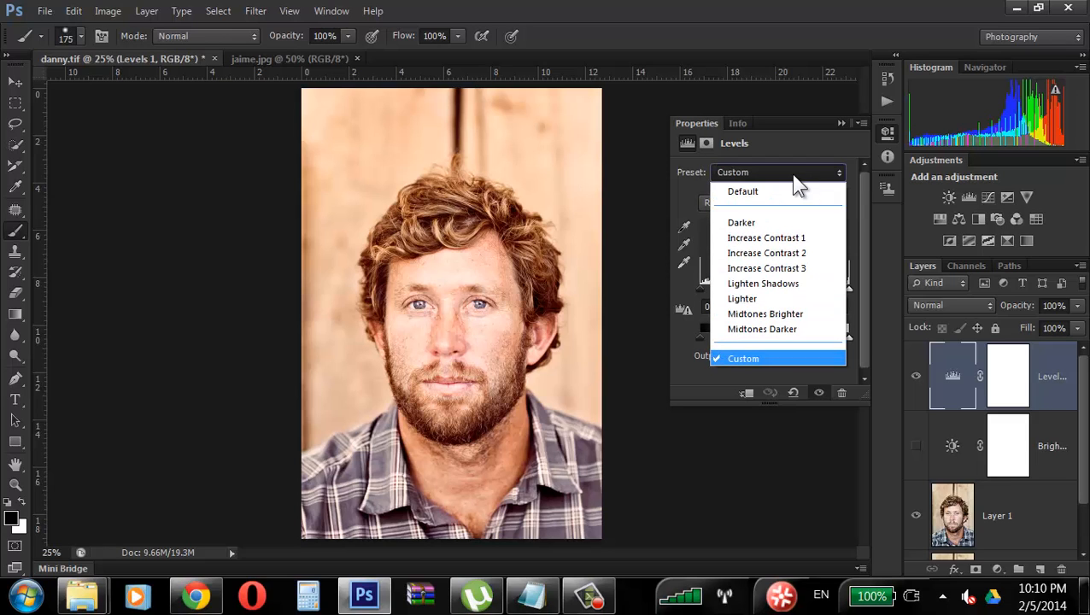
{"action": "left_click", "coordinate": [752, 190]}
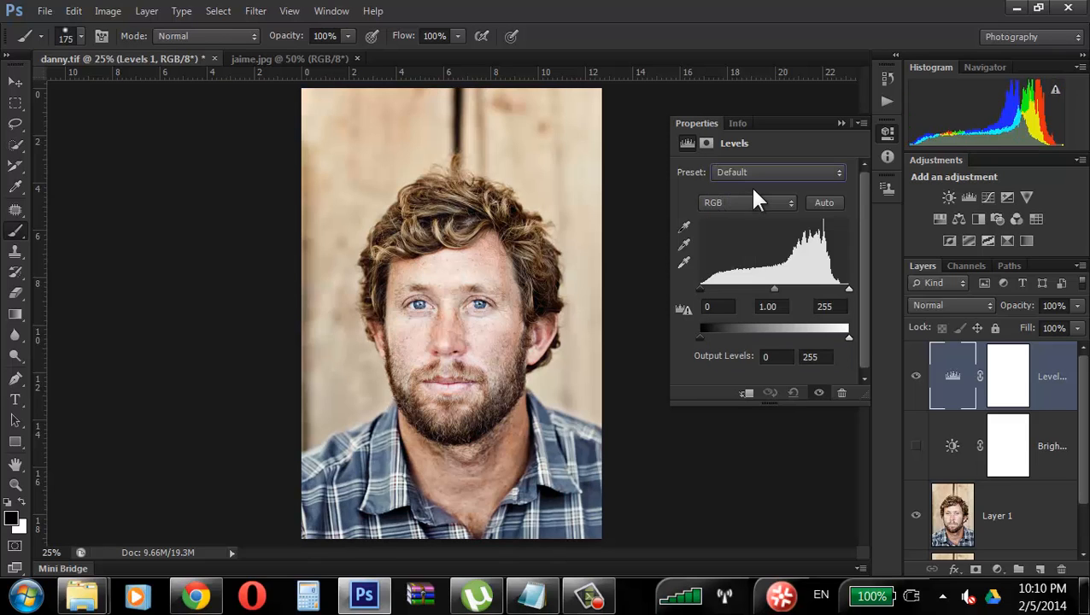